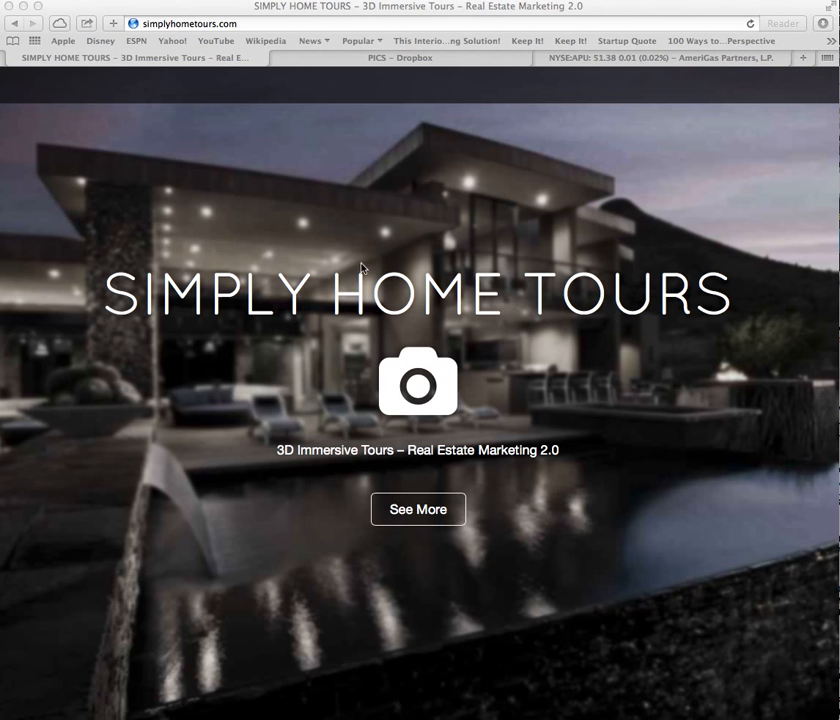
Open the Real Estate Agents virtual tour page and go to its New User Registration form.
scroll(343, 260, down, 3)
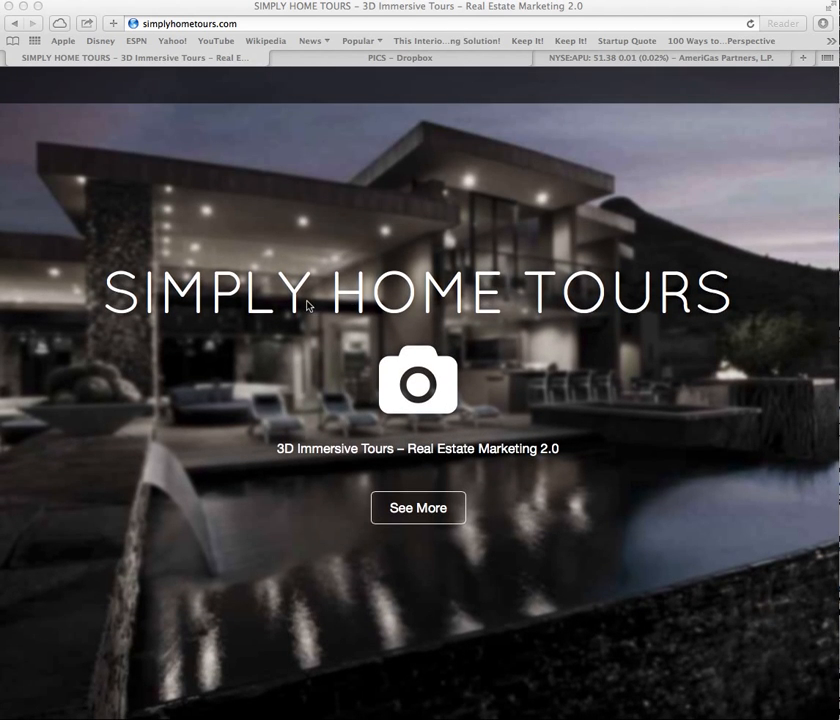
scroll(308, 306, down, 3)
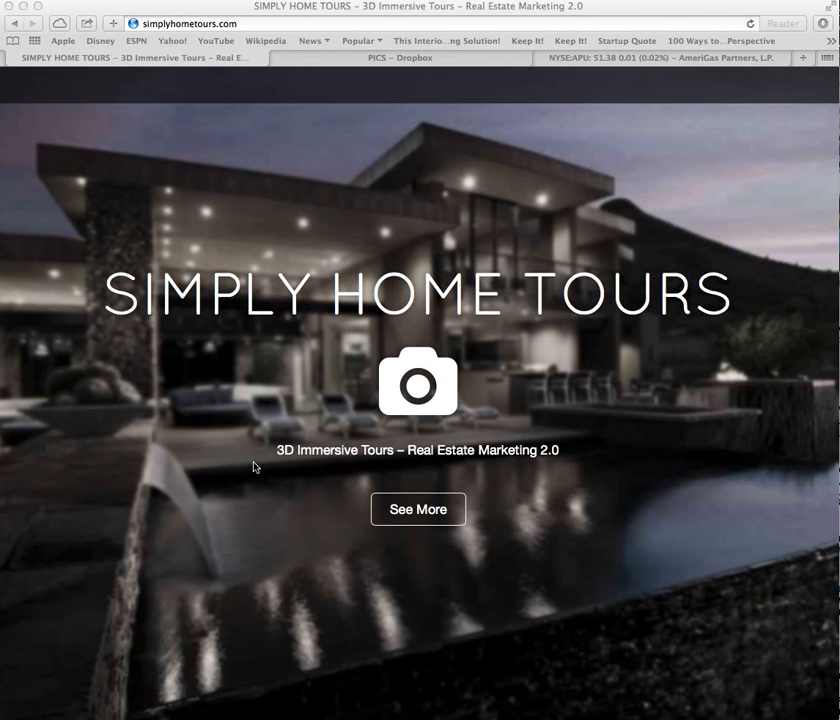
scroll(254, 467, down, 10)
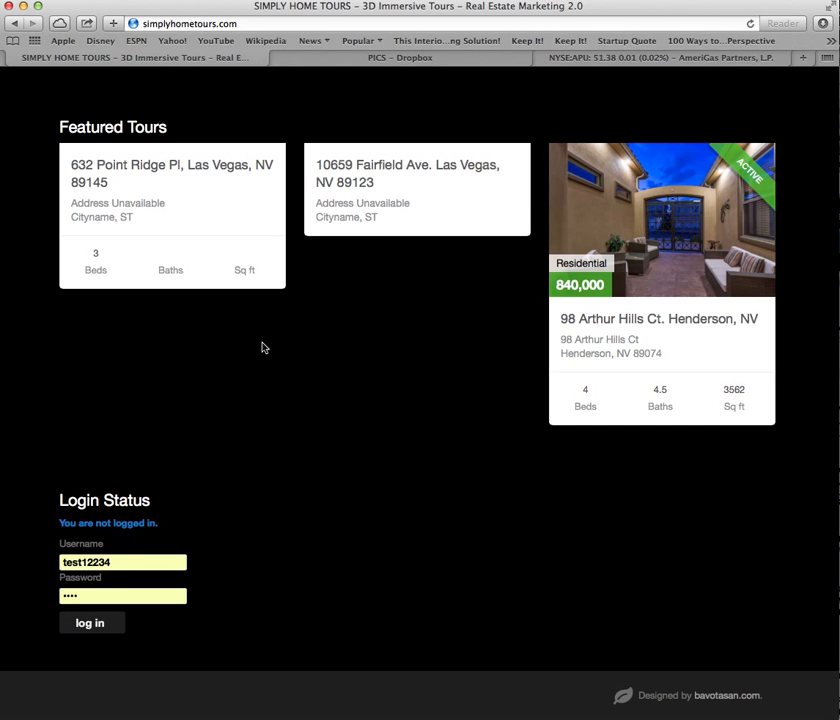
scroll(262, 347, up, 5)
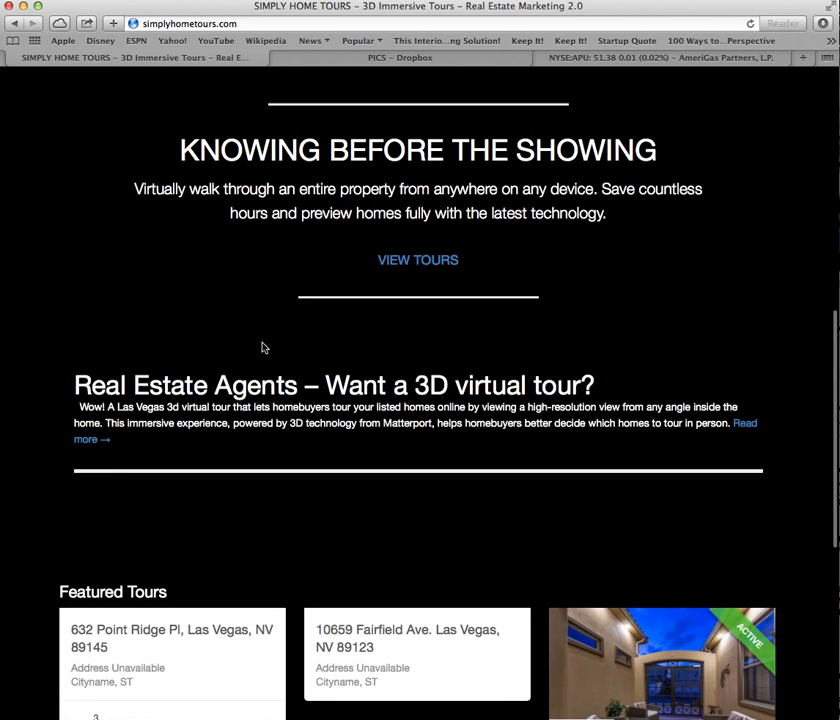
click(87, 443)
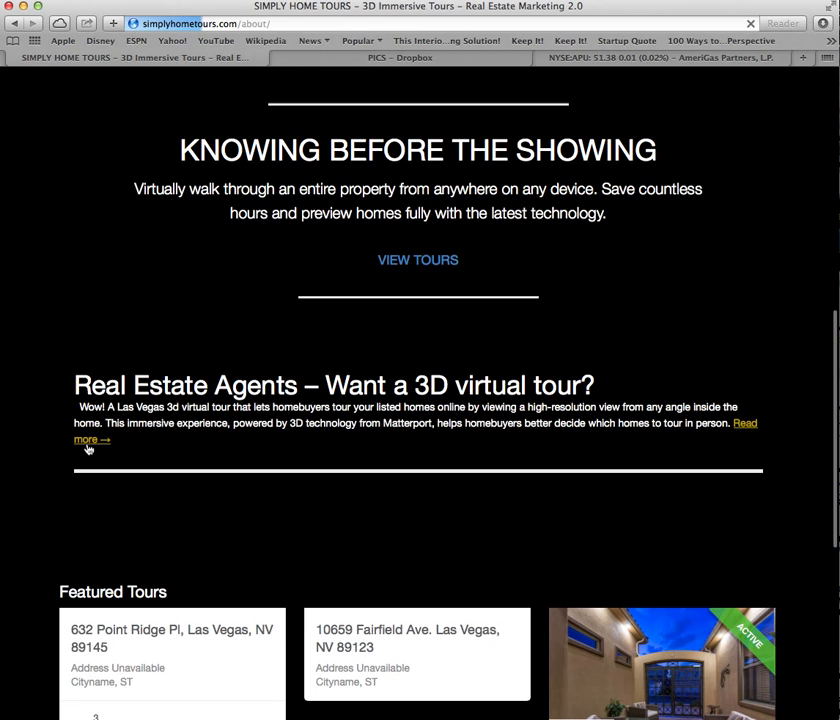
scroll(207, 318, down, 2)
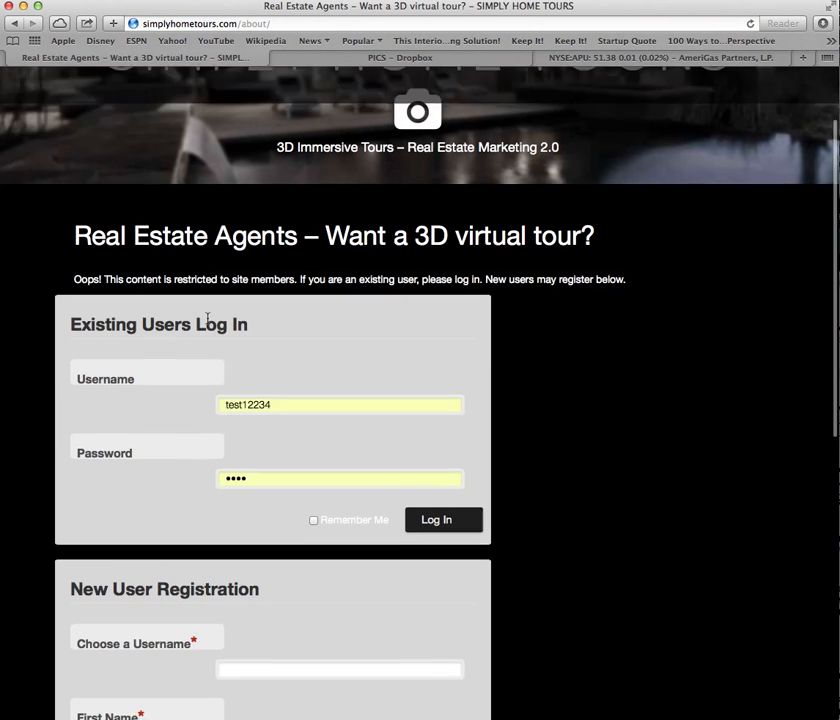
scroll(207, 318, down, 5)
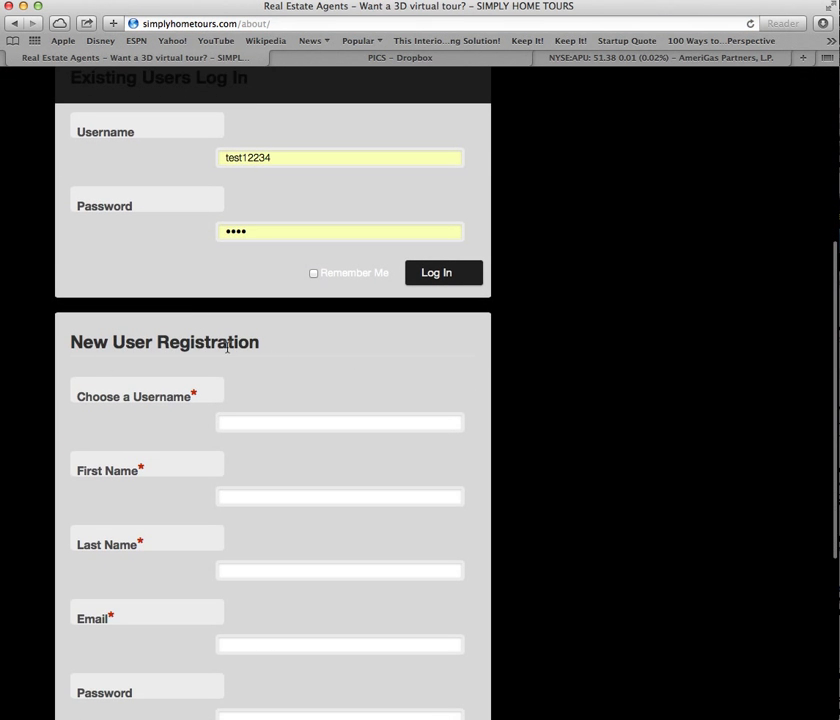
Fill in the new user's username, first name, last name and e-mail address.
click(244, 422)
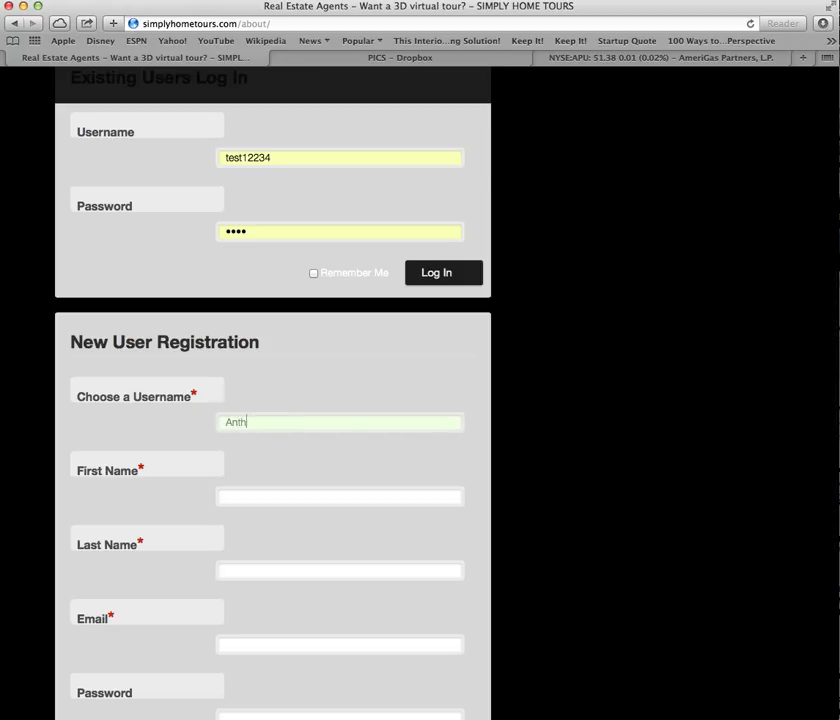
click(276, 499)
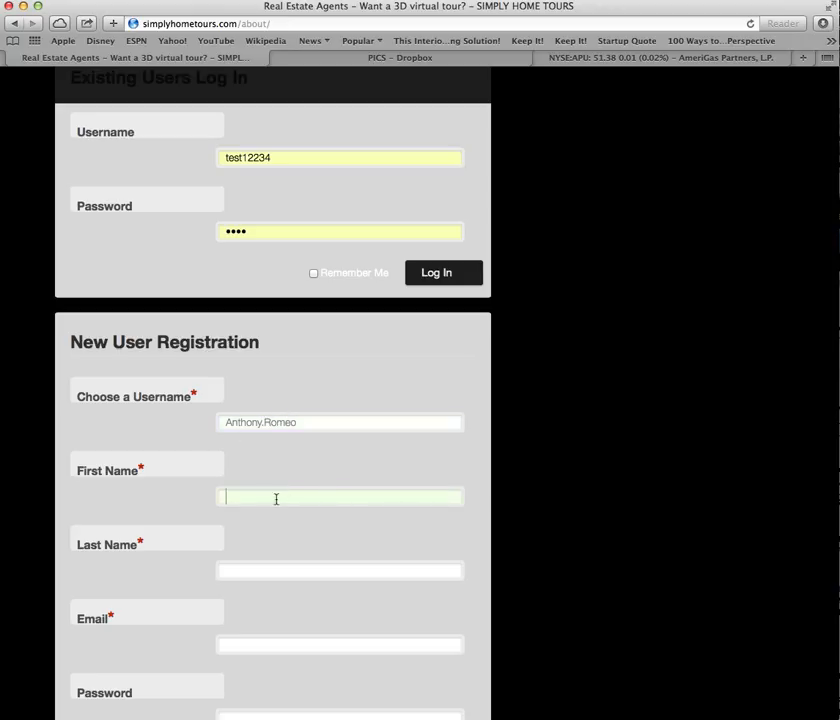
click(278, 570)
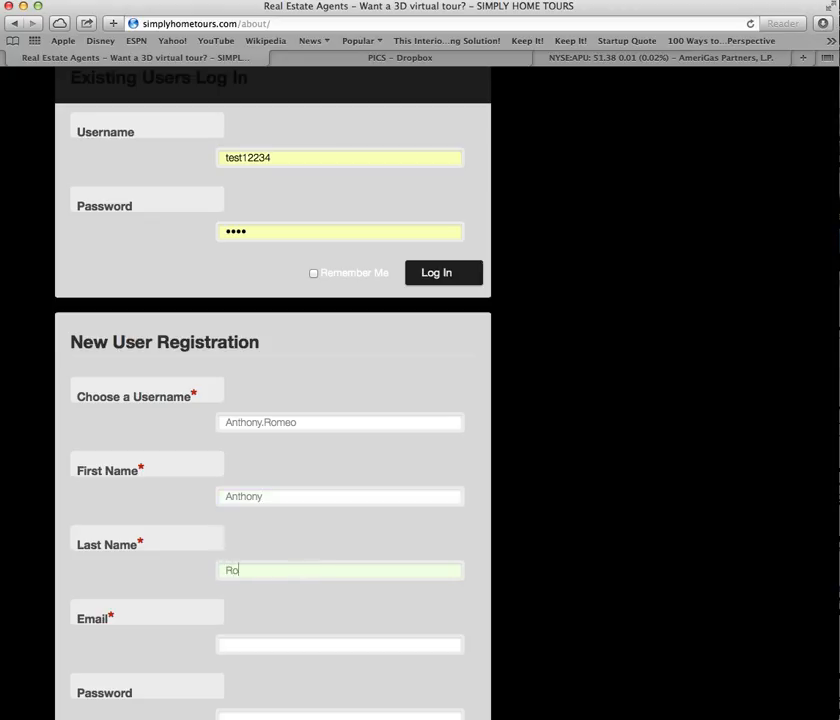
click(275, 643)
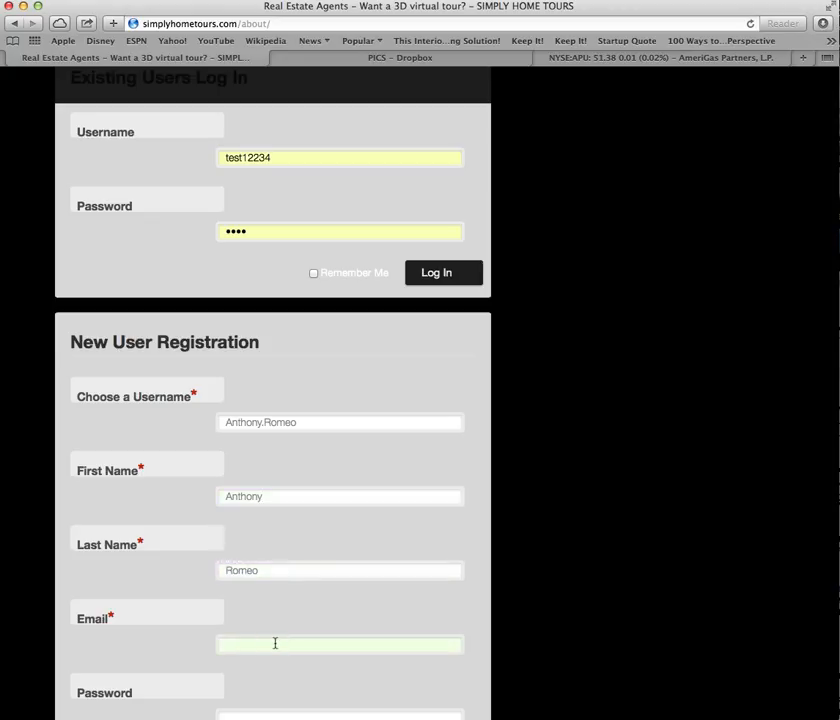
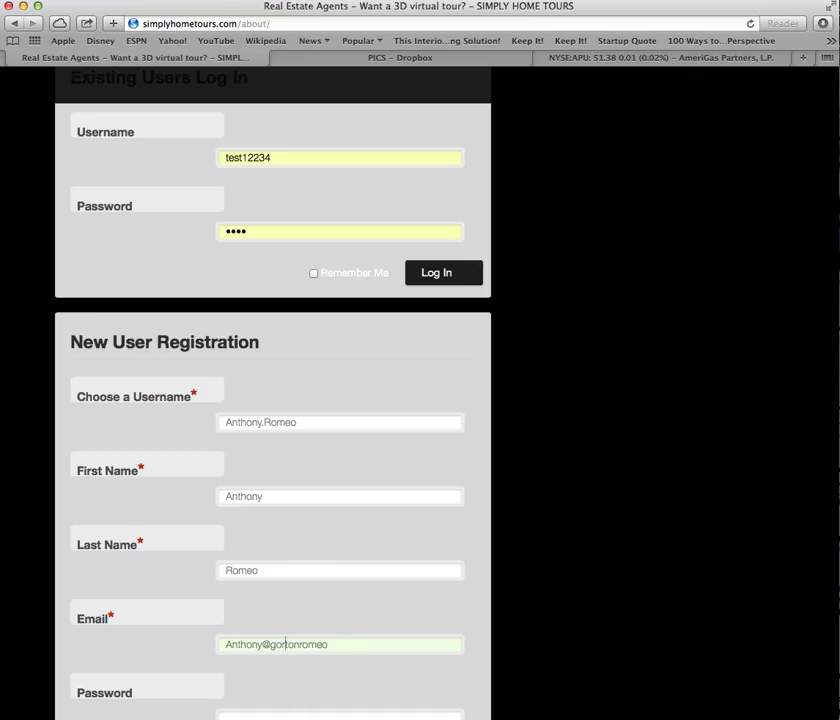
click(345, 643)
Enter the account password and repeat it in Confirm Password.
key(Tab)
text(•••••)
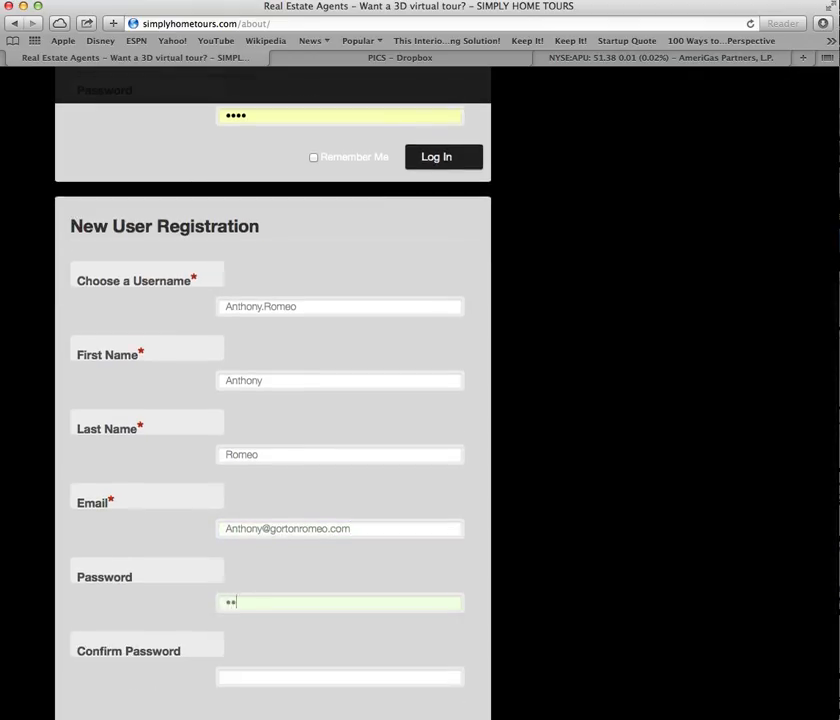
key(BackSpace)
key(BackSpace)
key(BackSpace)
key(BackSpace)
text(••)
click(249, 679)
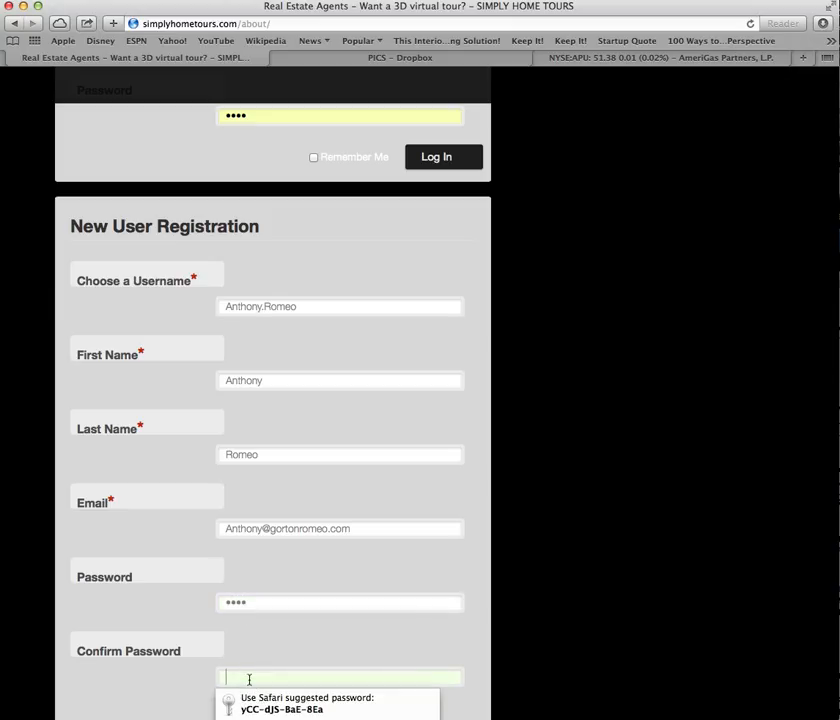
text(•••)
scroll(255, 643, down, 3)
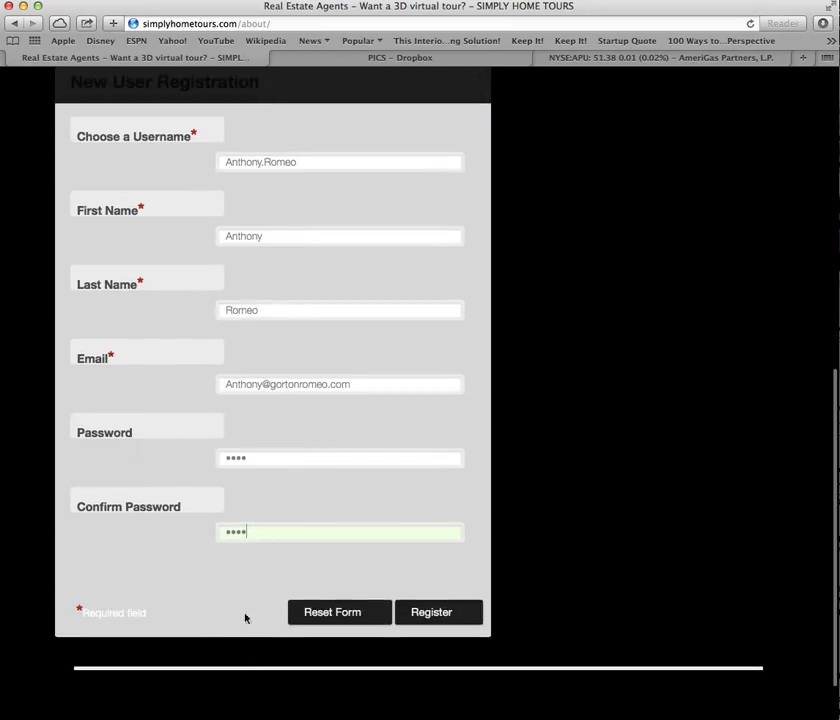
Submit the registration, check the success message, and go back in the browser.
click(433, 609)
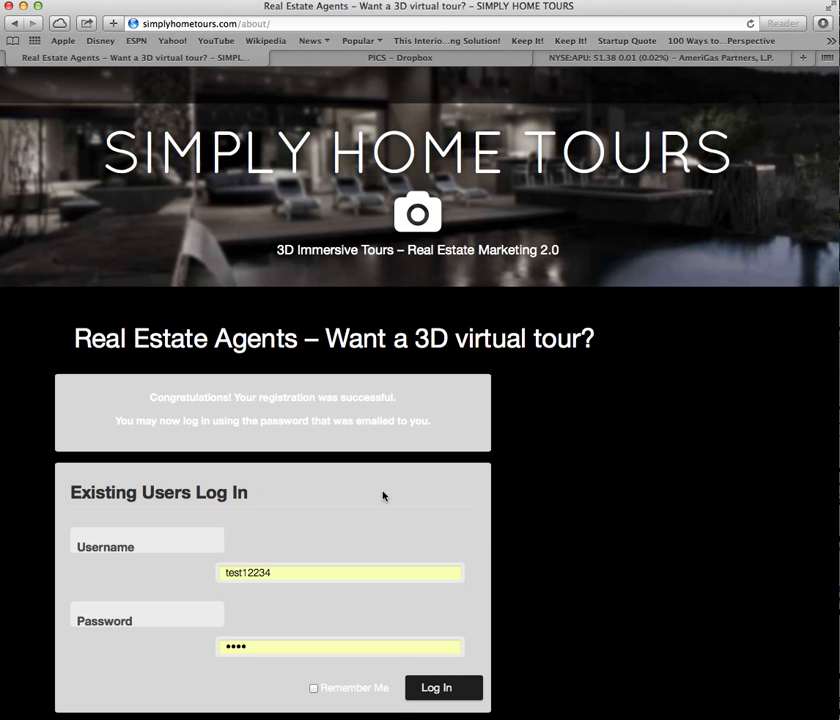
scroll(384, 497, down, 3)
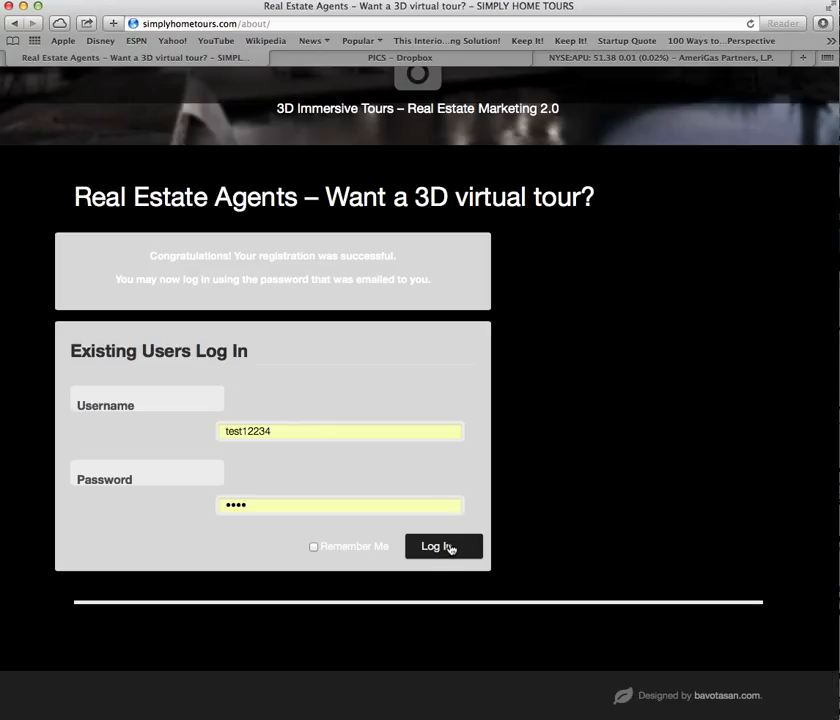
click(15, 23)
Return to the home page and log in with the account password under Login Status.
click(8, 23)
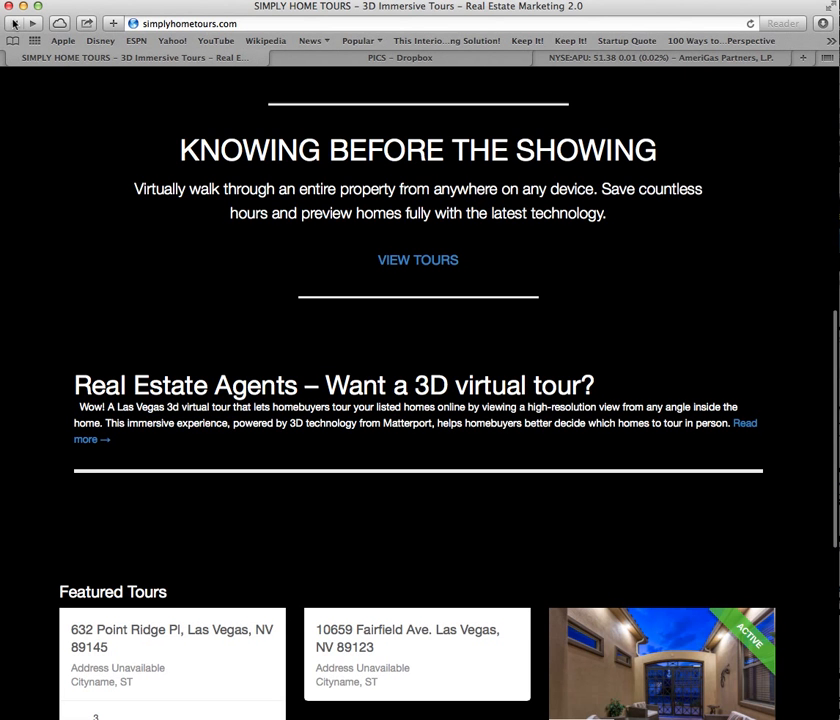
scroll(94, 340, down, 10)
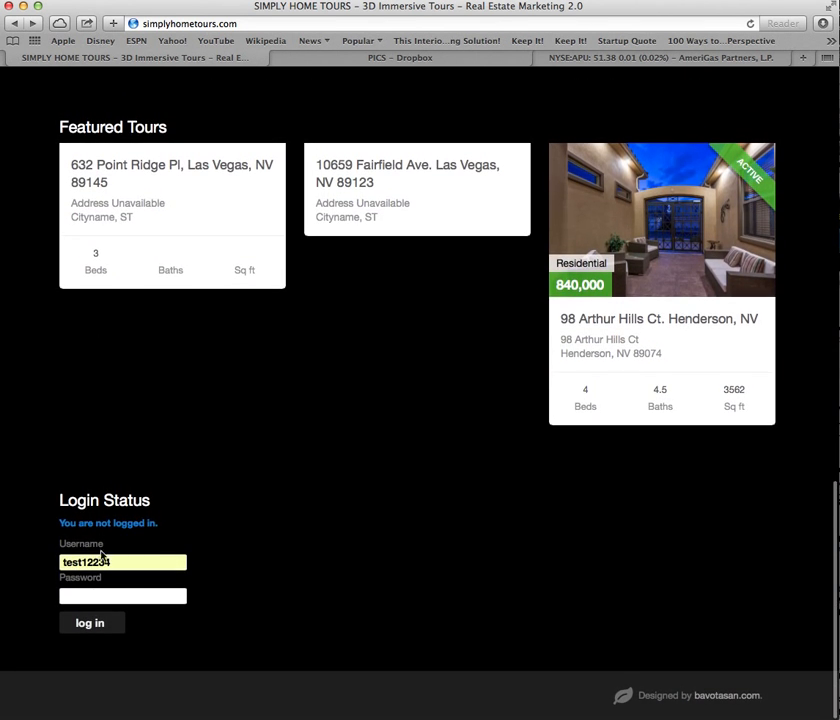
click(103, 596)
text(t)
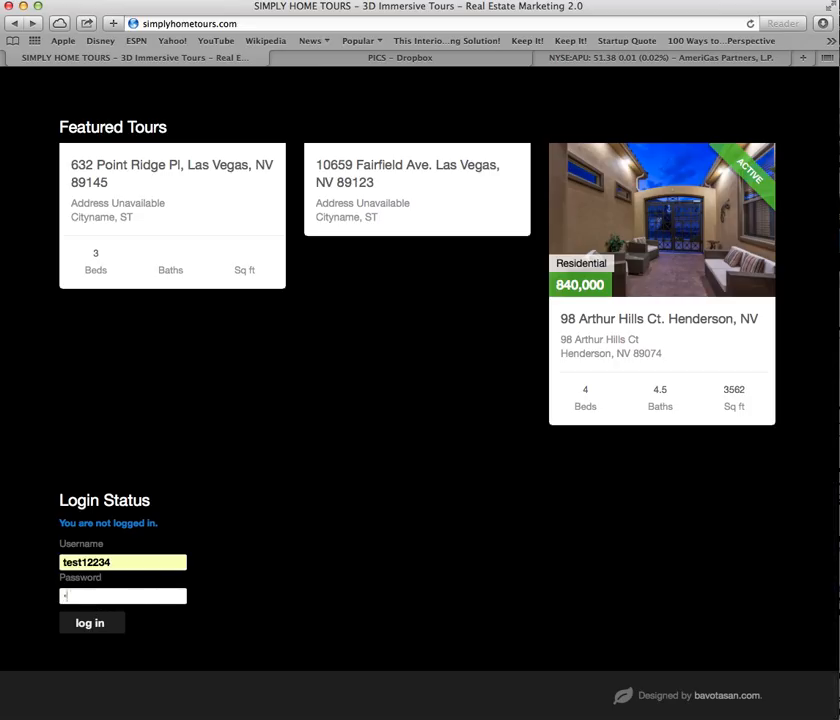
click(92, 621)
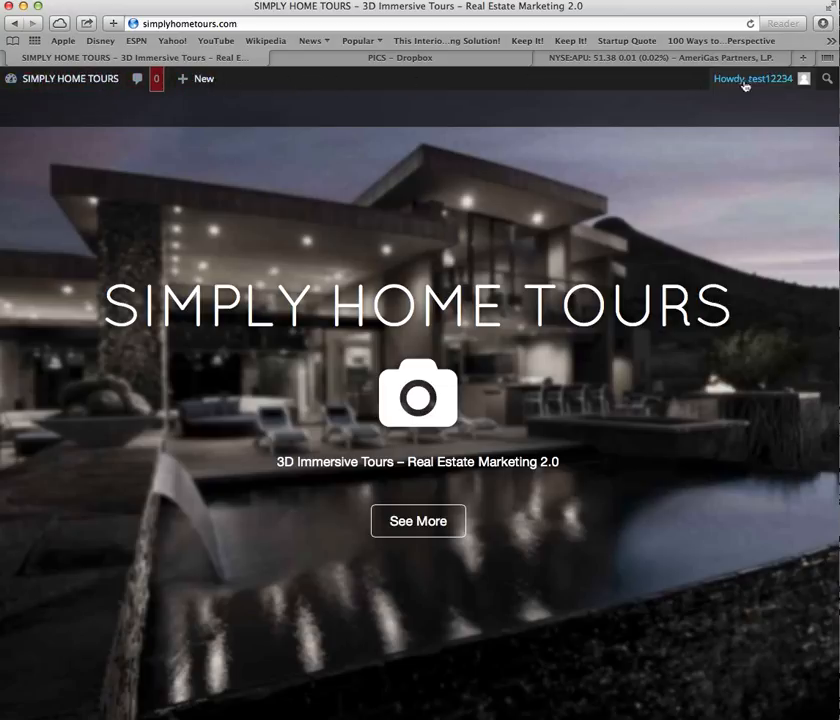
mouse_move(79, 84)
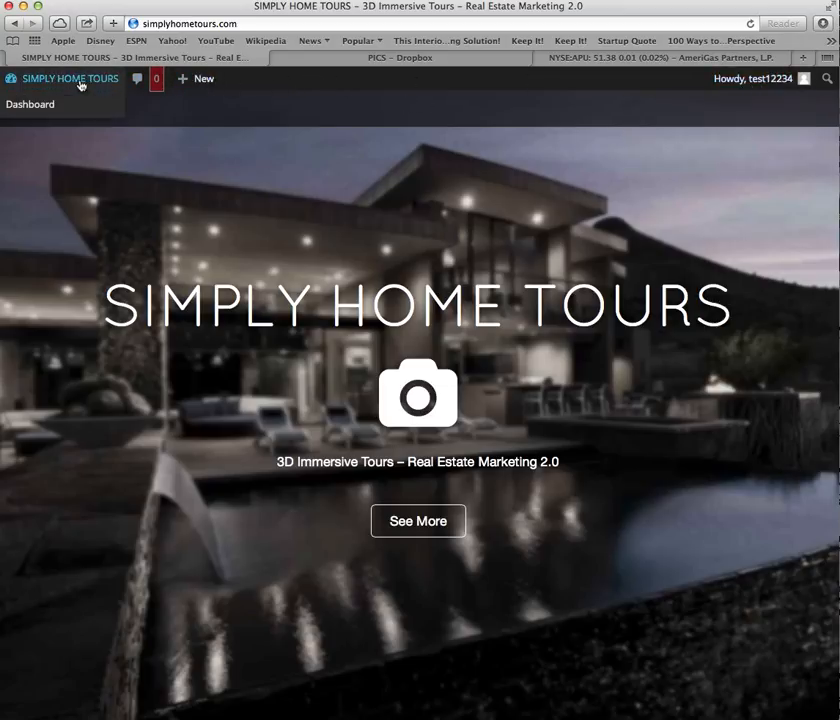
click(47, 101)
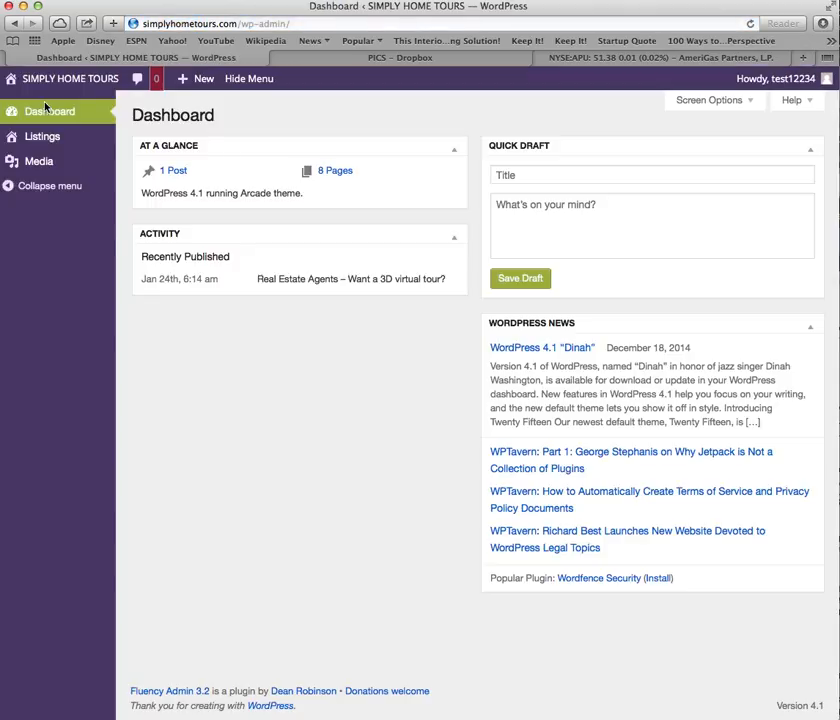
mouse_move(40, 148)
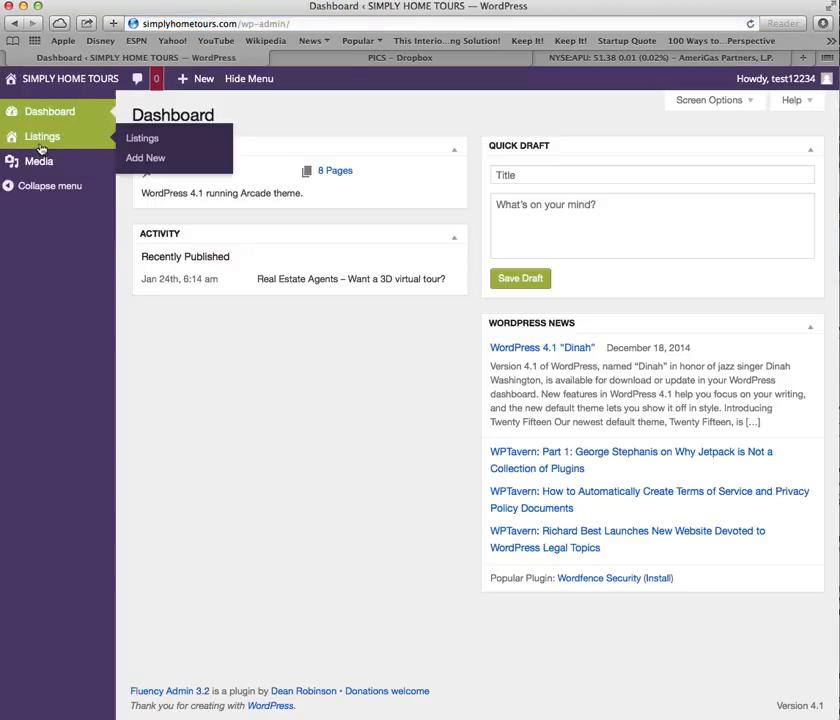
click(157, 140)
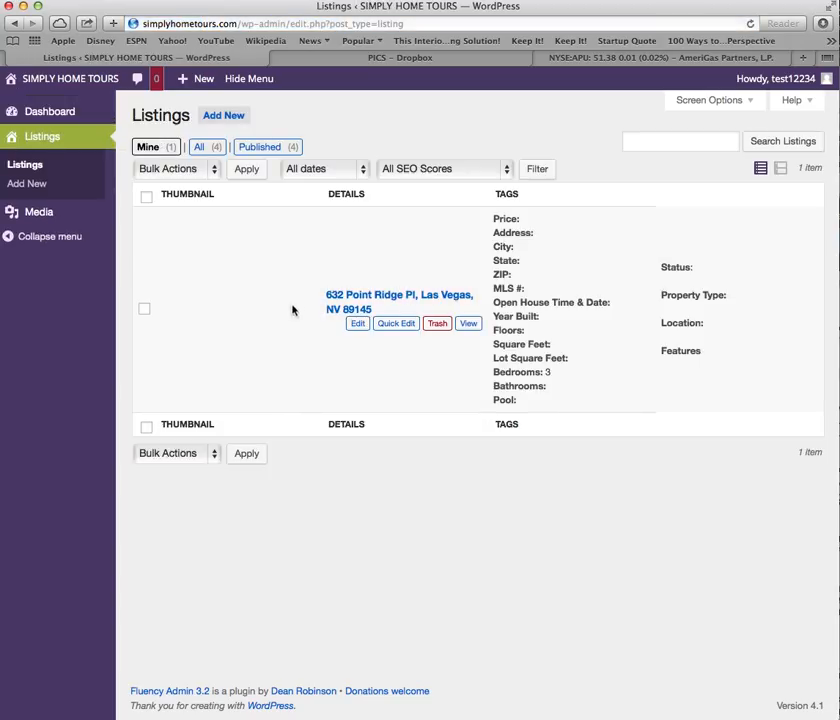
click(358, 330)
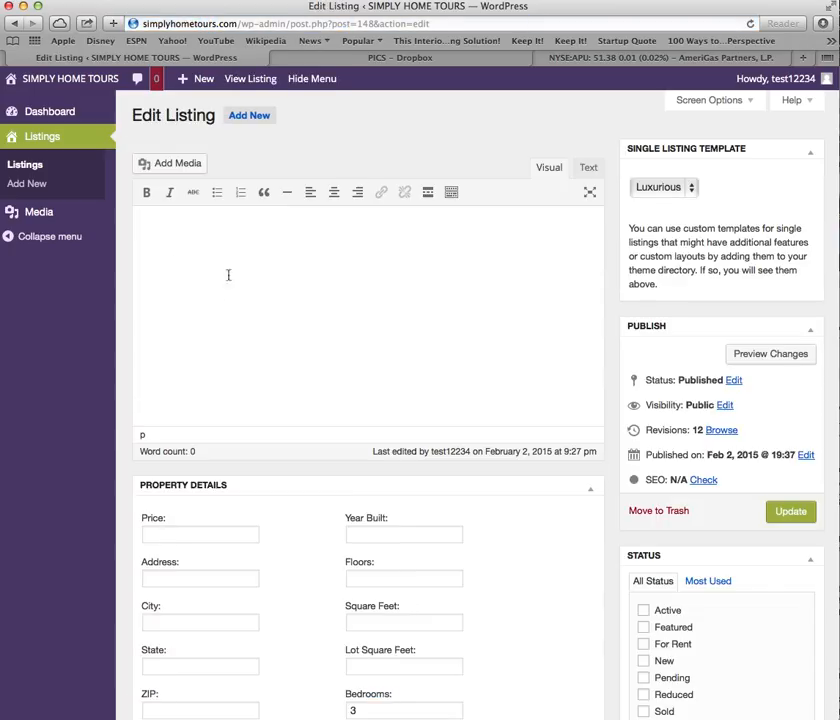
click(202, 249)
scroll(191, 231, down, 2)
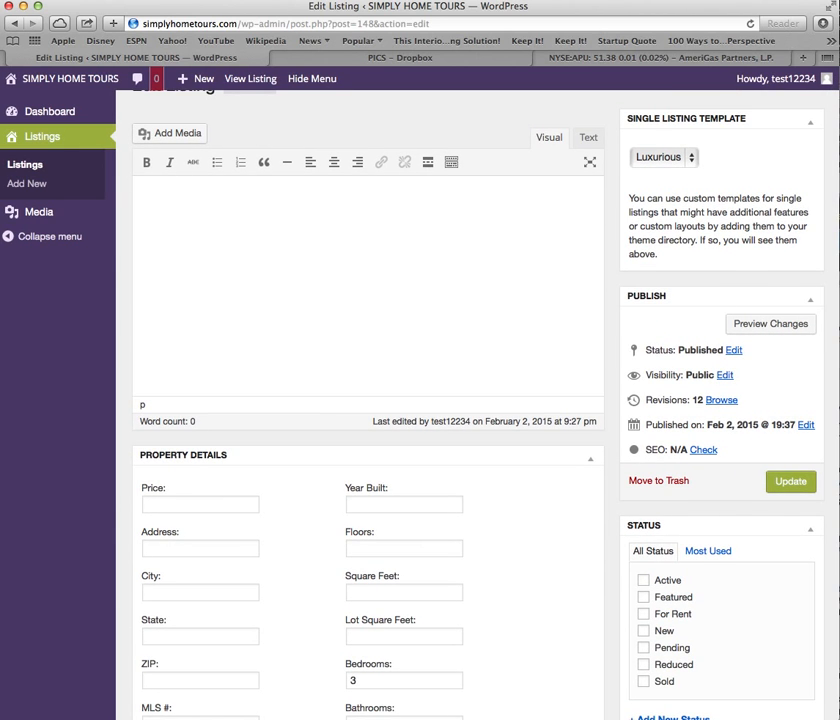
click(838, 485)
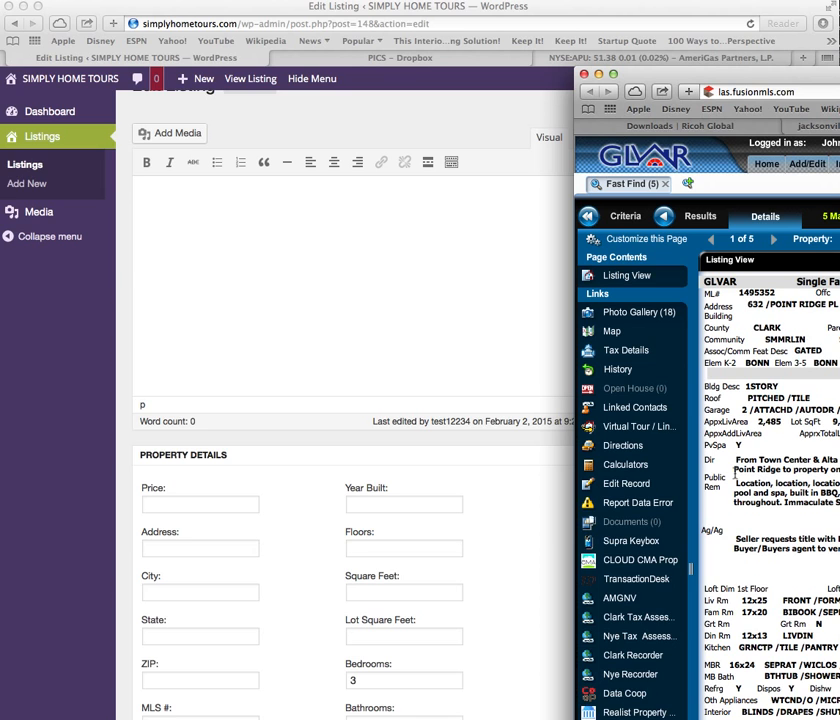
drag(736, 482, 838, 502)
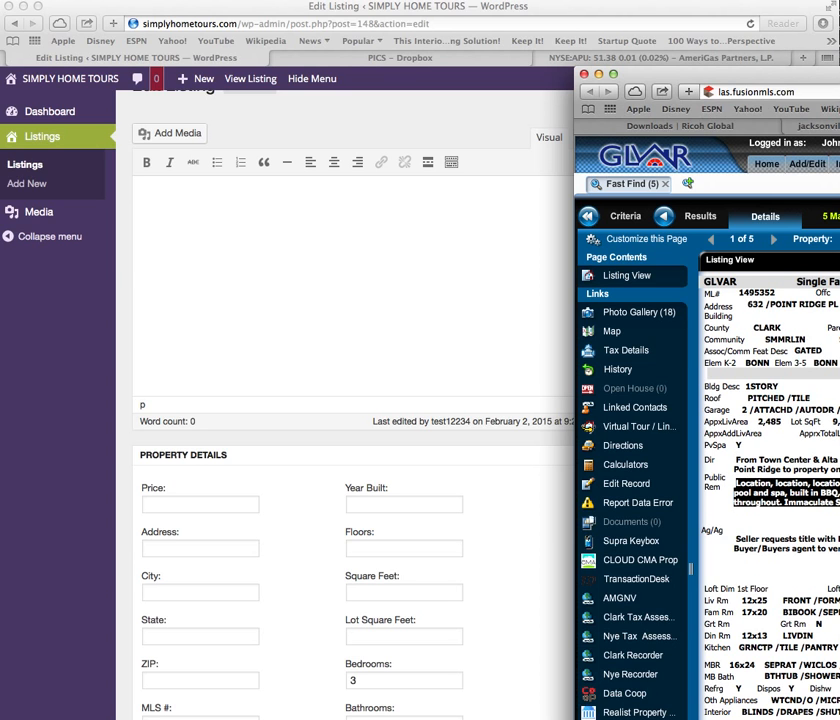
click(242, 187)
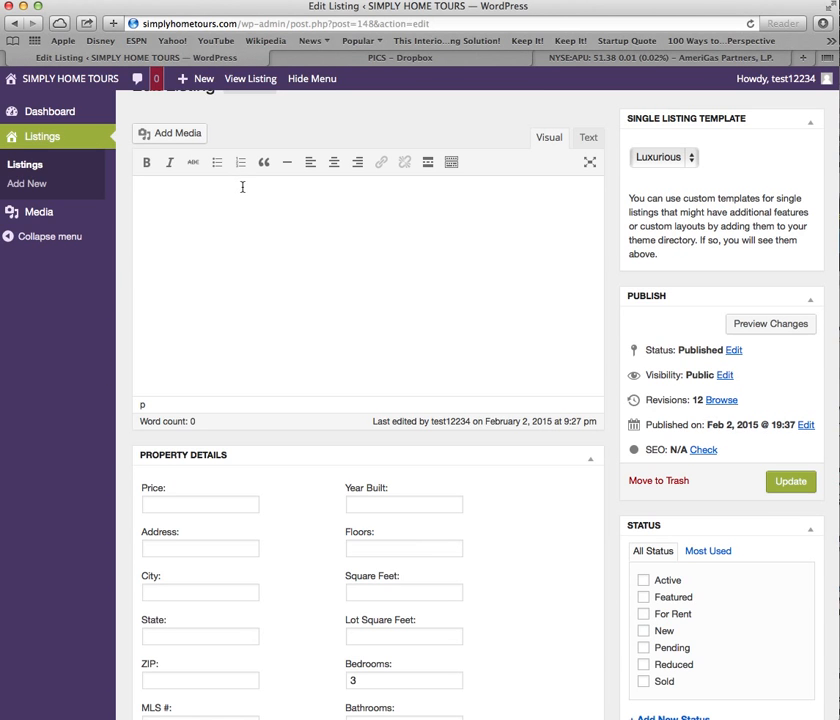
text(Location, location, location!!!  This Summerlin home has an open floorplan great for entertaining, private backyard with pool and spa, built in BBQ, corner lot. Kitchen features granite counters, hardwood and tile floors.  Plantation shutters throughout. Immaculate Summerlin home in gated community.)
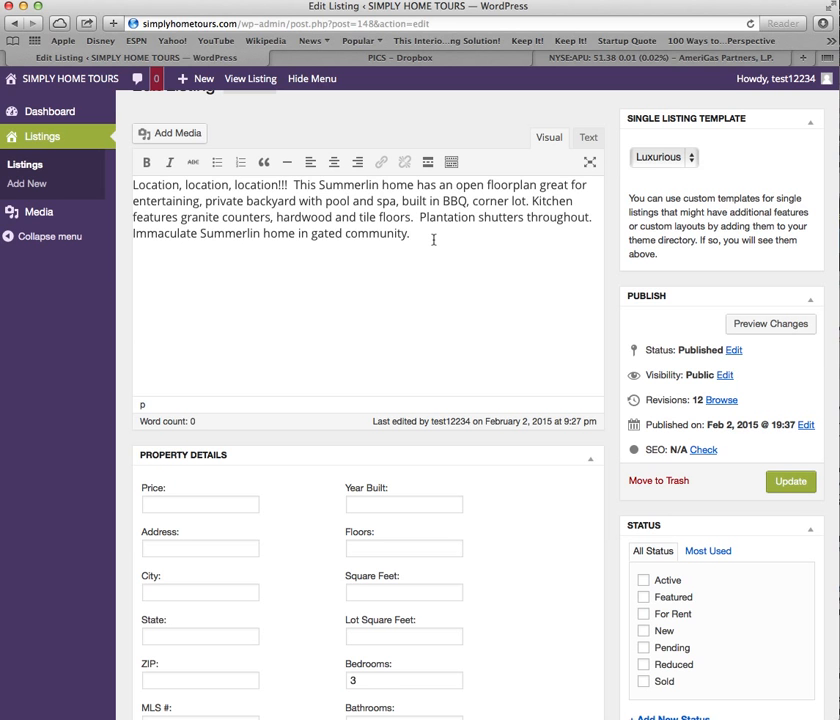
scroll(433, 240, down, 5)
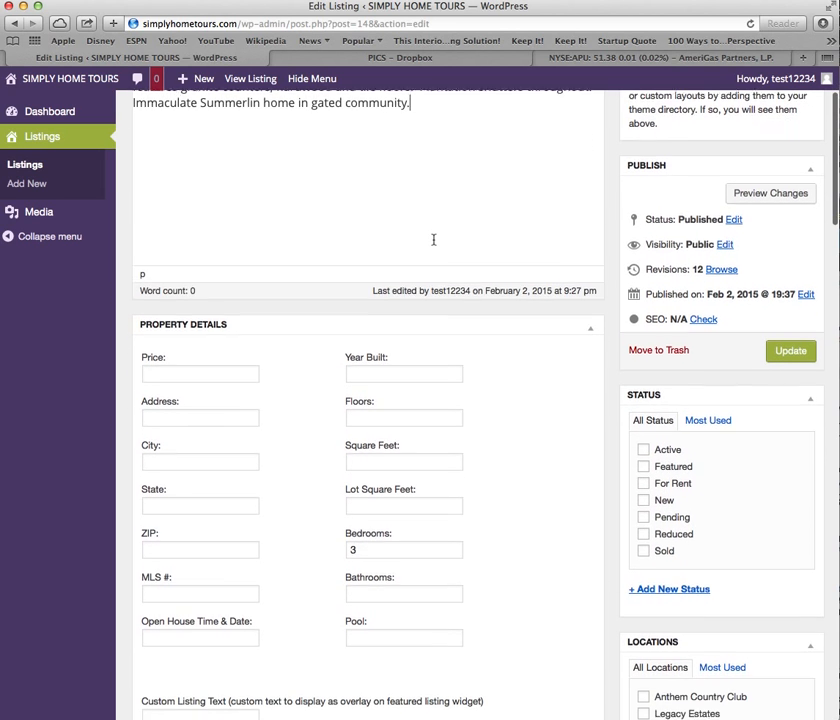
click(211, 370)
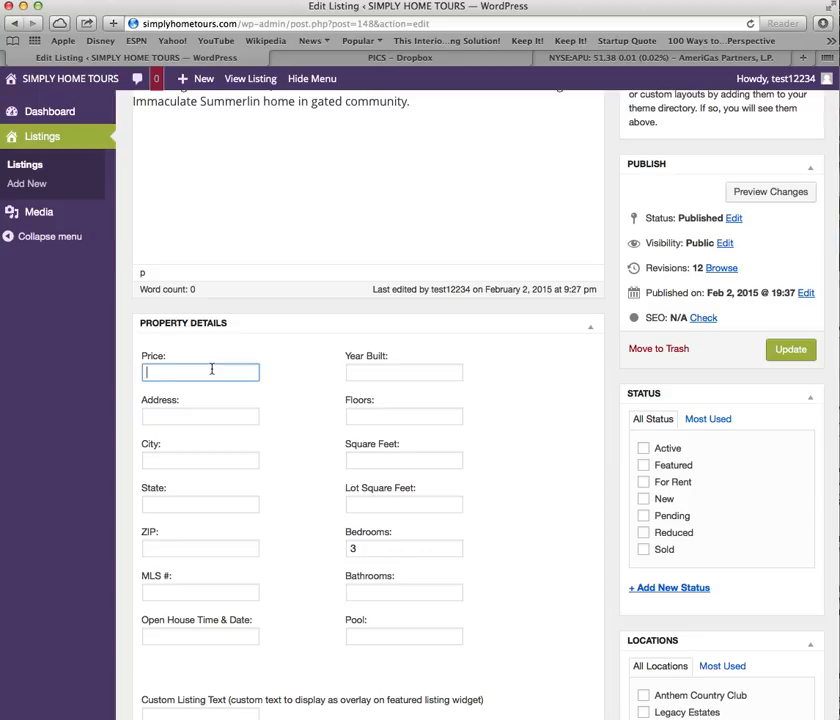
text(4)
text($)
text(99)
text(,90)
click(212, 420)
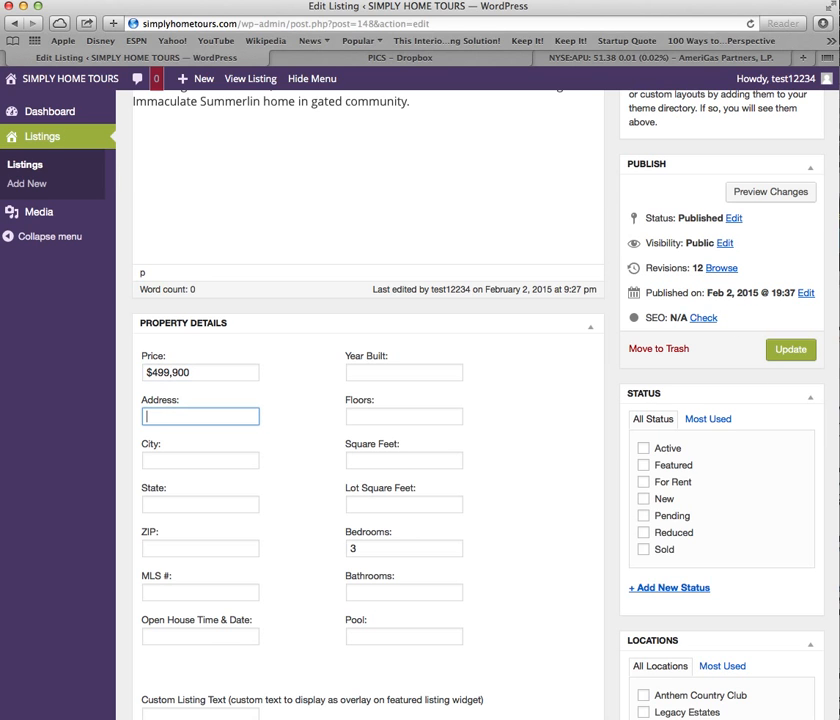
key(super+Tab)
click(179, 415)
key(super+grave)
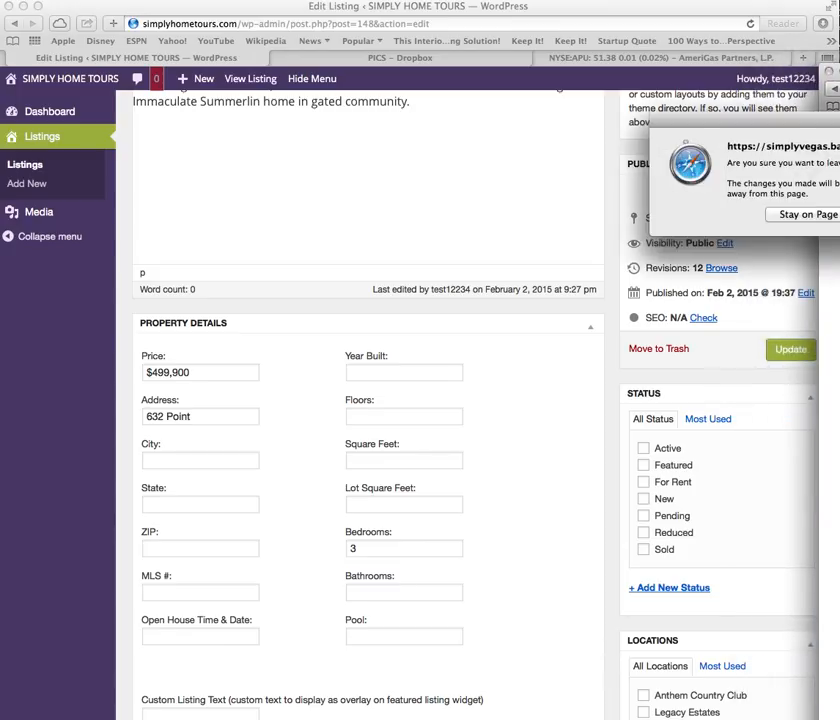
click(837, 219)
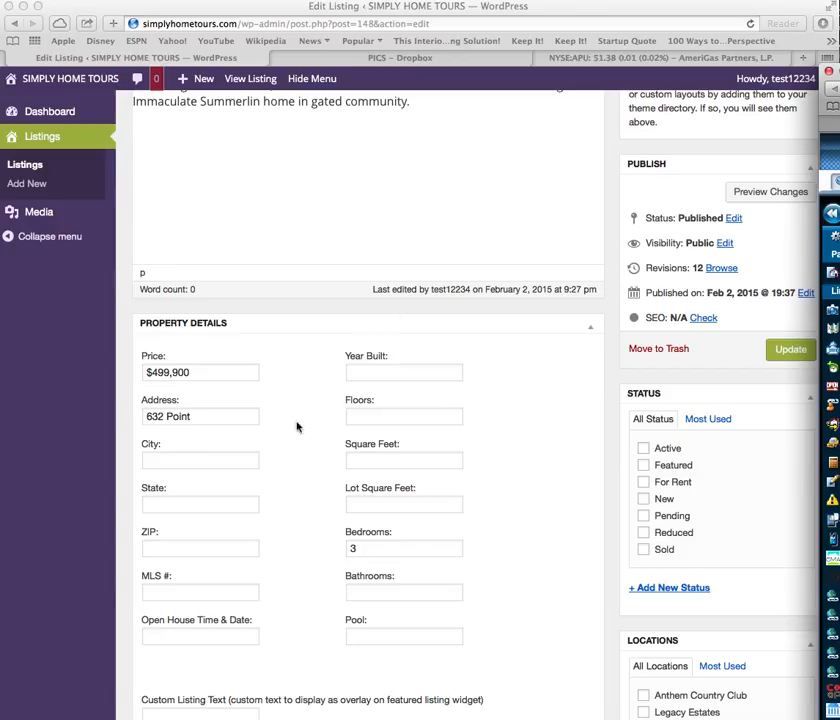
click(215, 416)
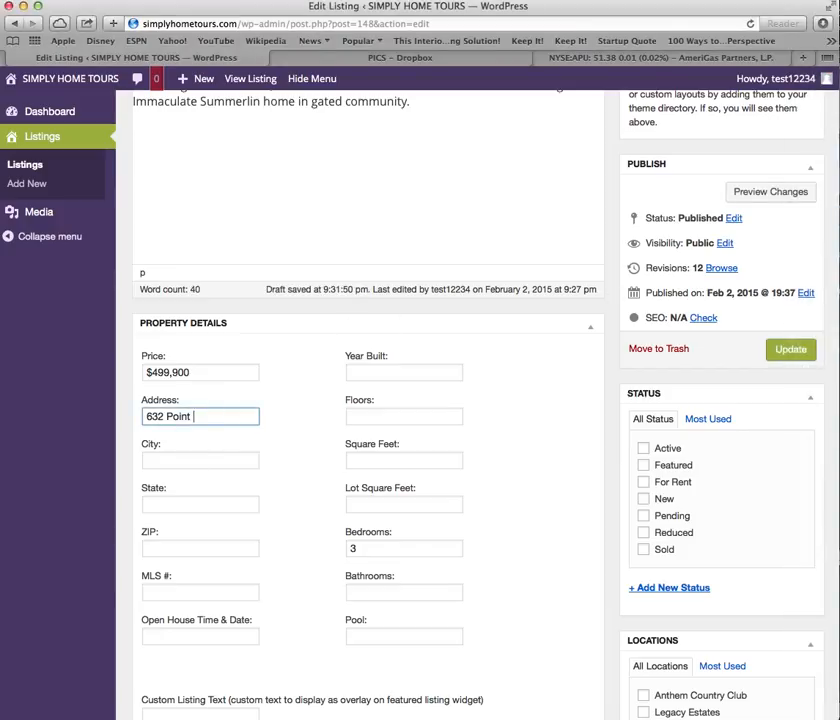
Enter city Las Vegas, state NV, ZIP 89145 and the MLS number.
click(193, 455)
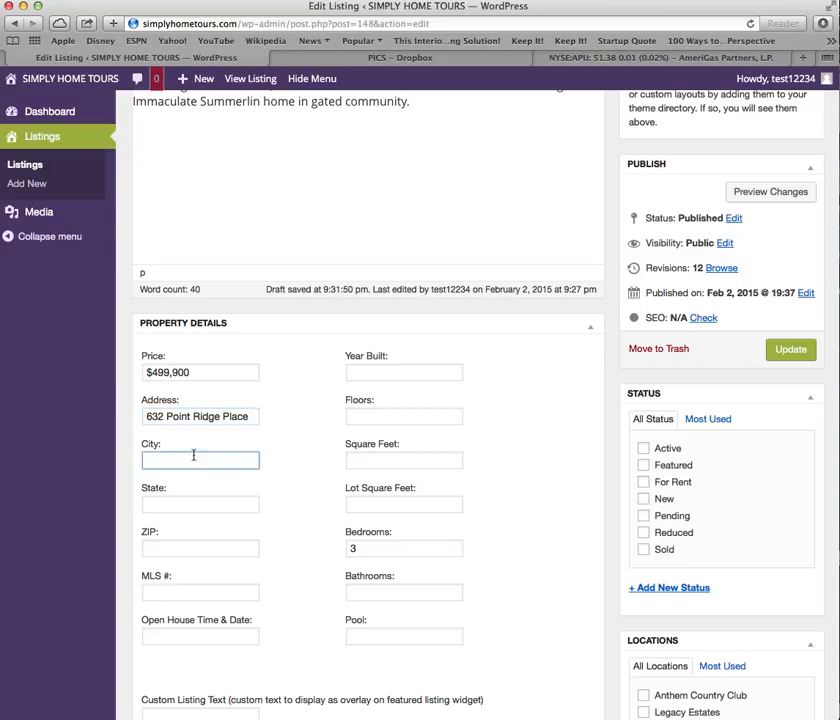
text(Las Vegas)
click(200, 502)
text(NV)
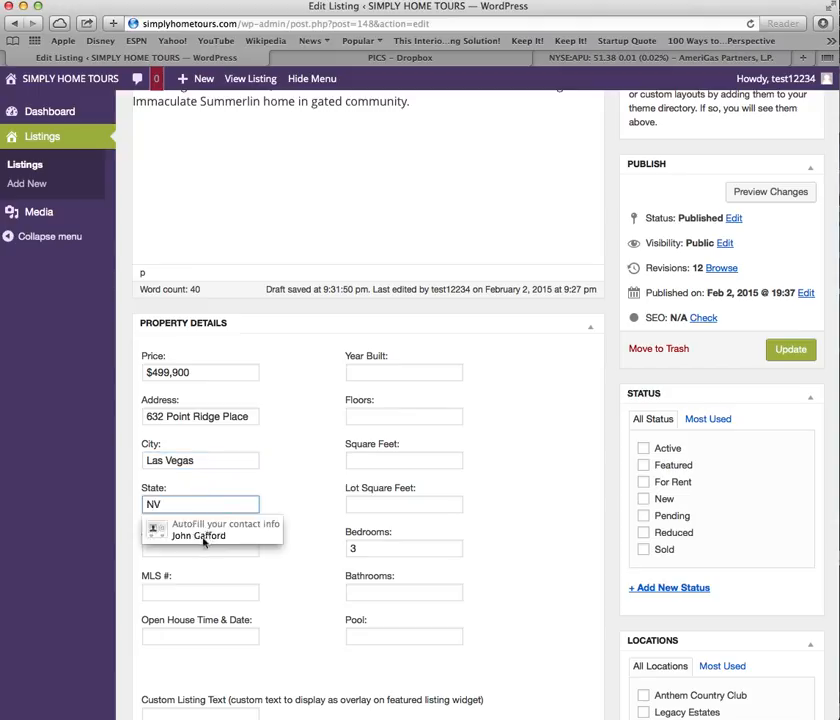
click(195, 552)
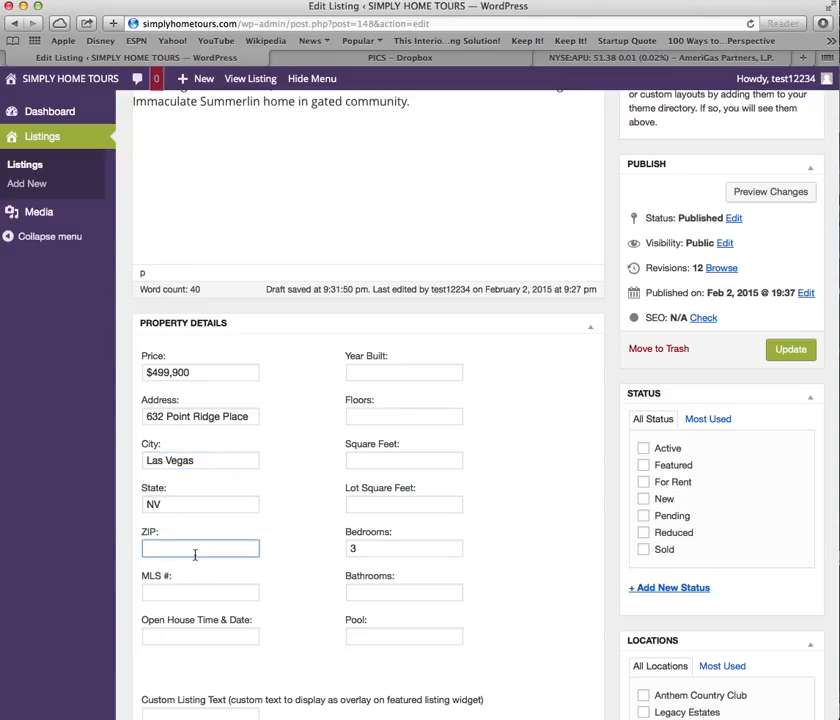
text(89145)
click(195, 591)
text(1495352)
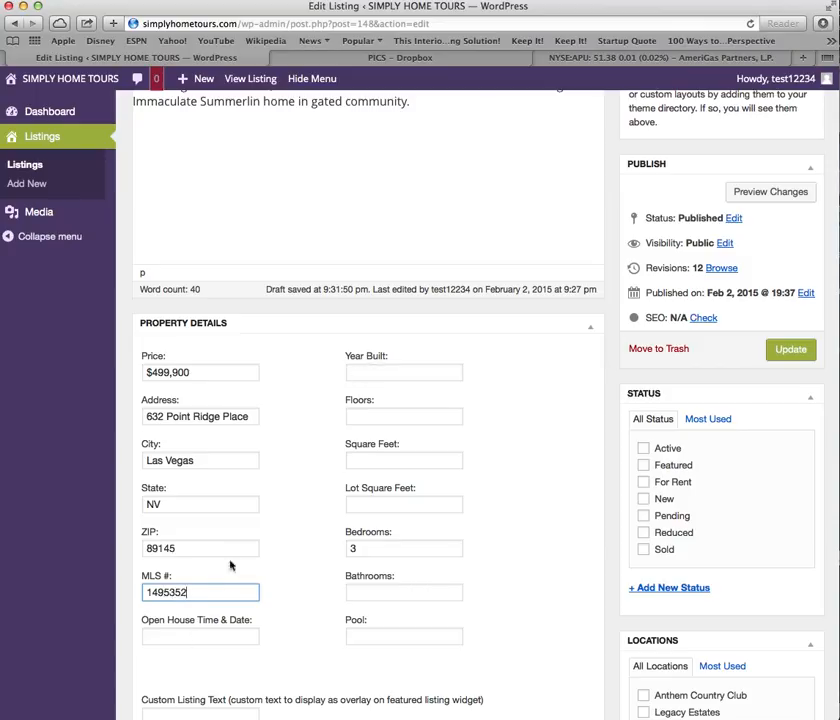
click(163, 636)
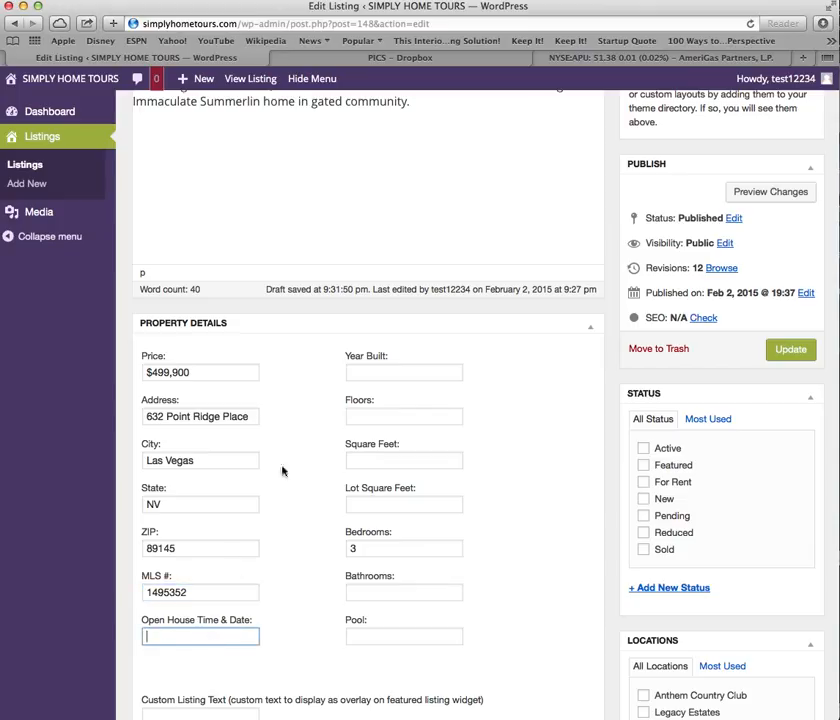
Fill in year built 1999, floors, 2485 square feet, lot size, 2 bathrooms and pool.
click(381, 372)
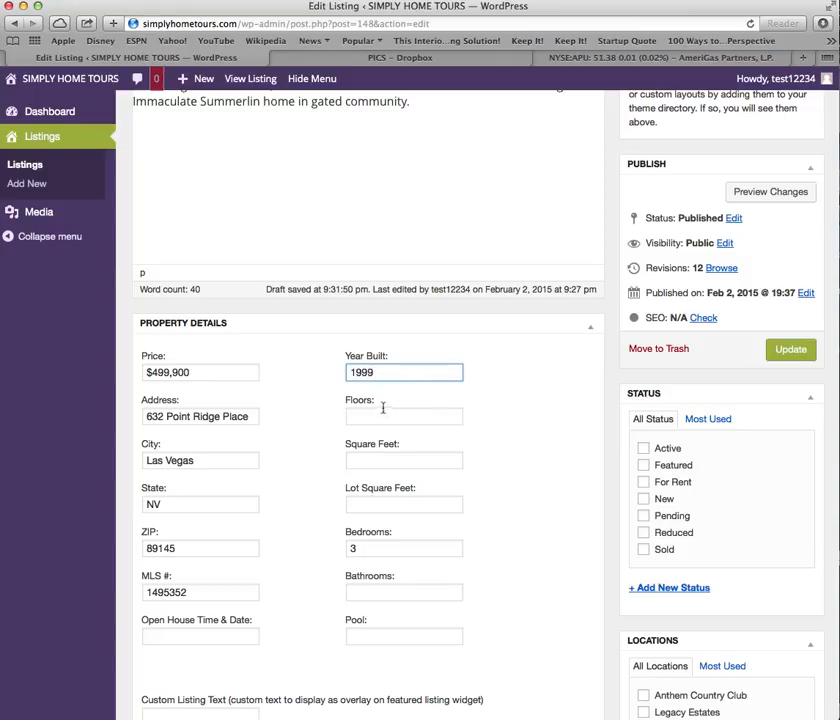
click(382, 414)
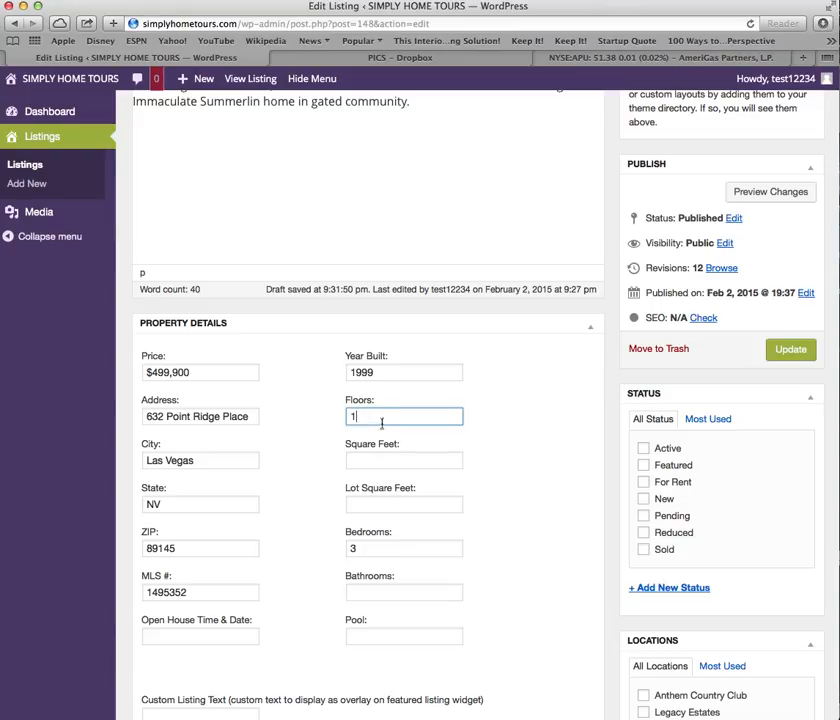
click(379, 458)
text(2485)
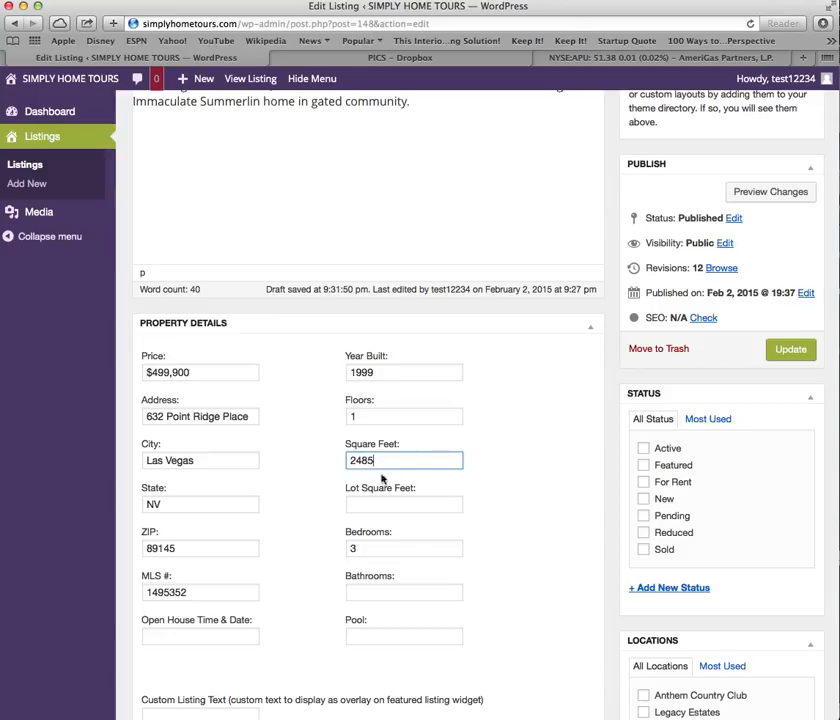
click(378, 504)
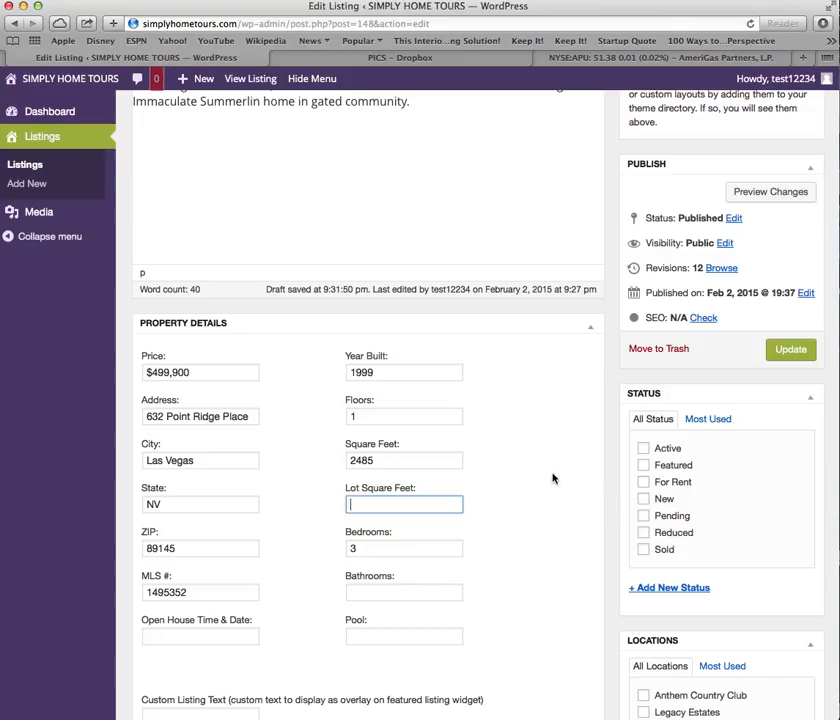
text(9148)
click(371, 590)
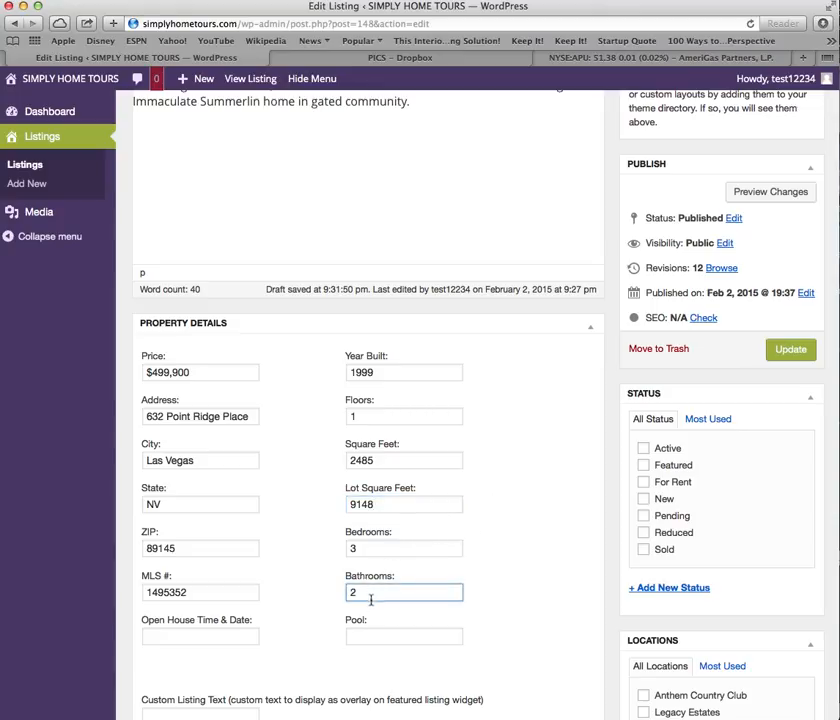
click(361, 637)
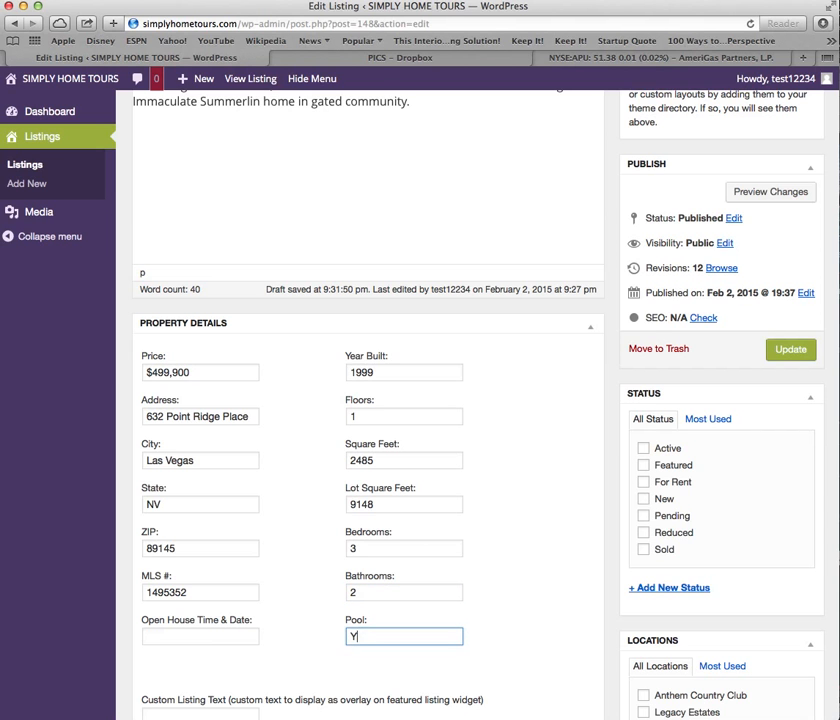
scroll(300, 626, down, 2)
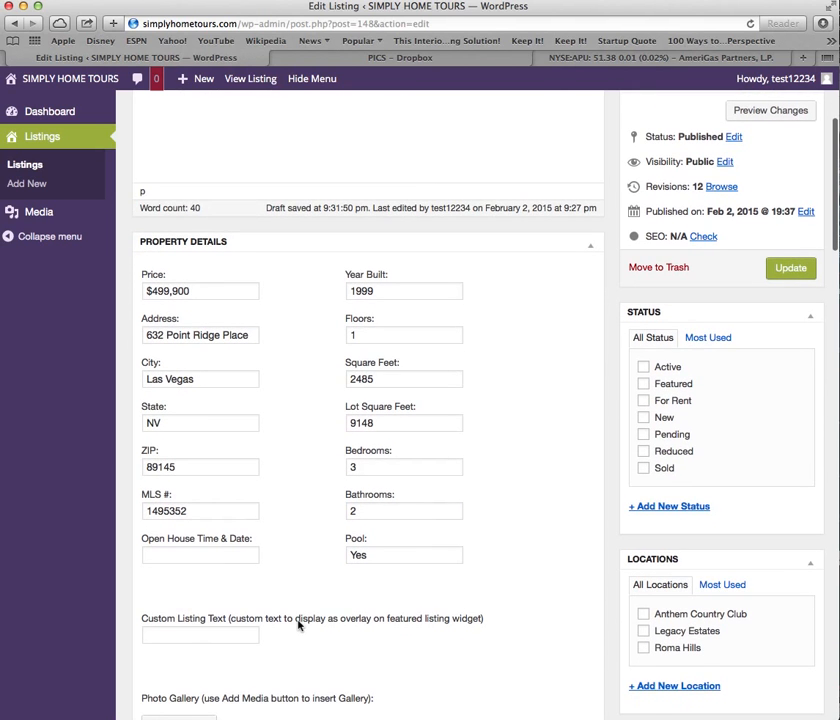
scroll(300, 506, down, 5)
click(155, 448)
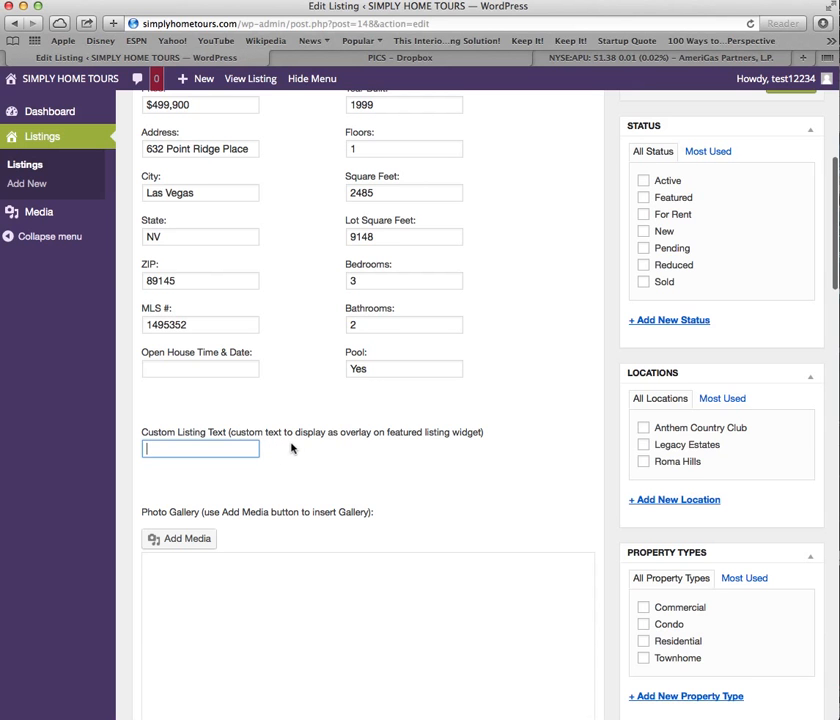
scroll(291, 447, down, 2)
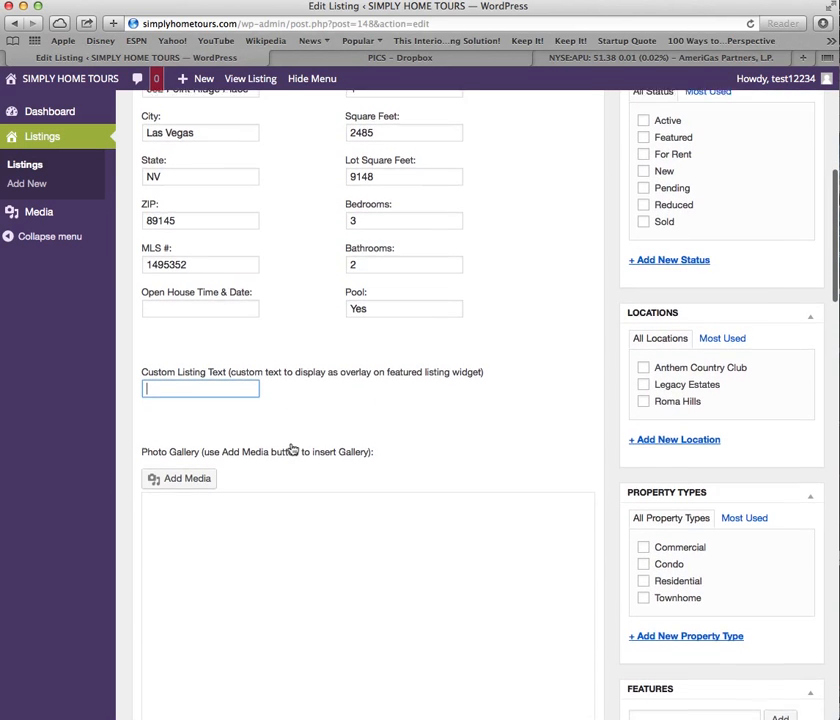
scroll(291, 448, up, 5)
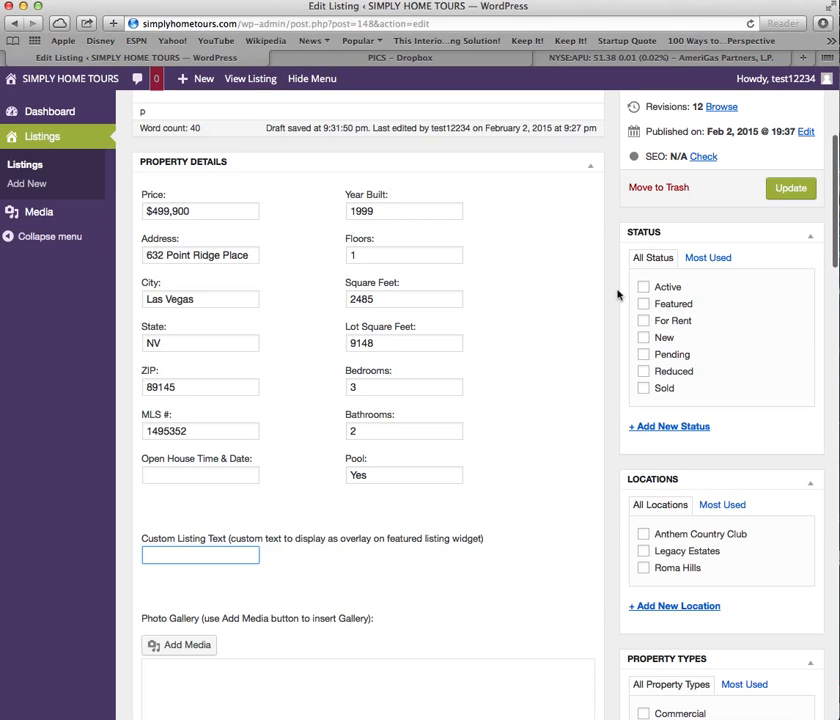
Mark the listing status as Active.
click(643, 287)
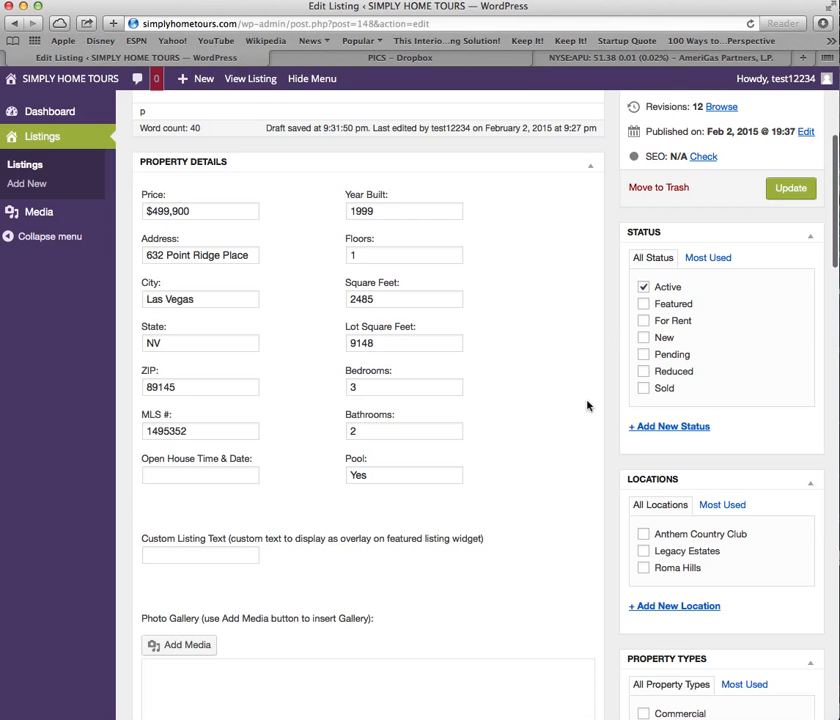
scroll(588, 405, down, 2)
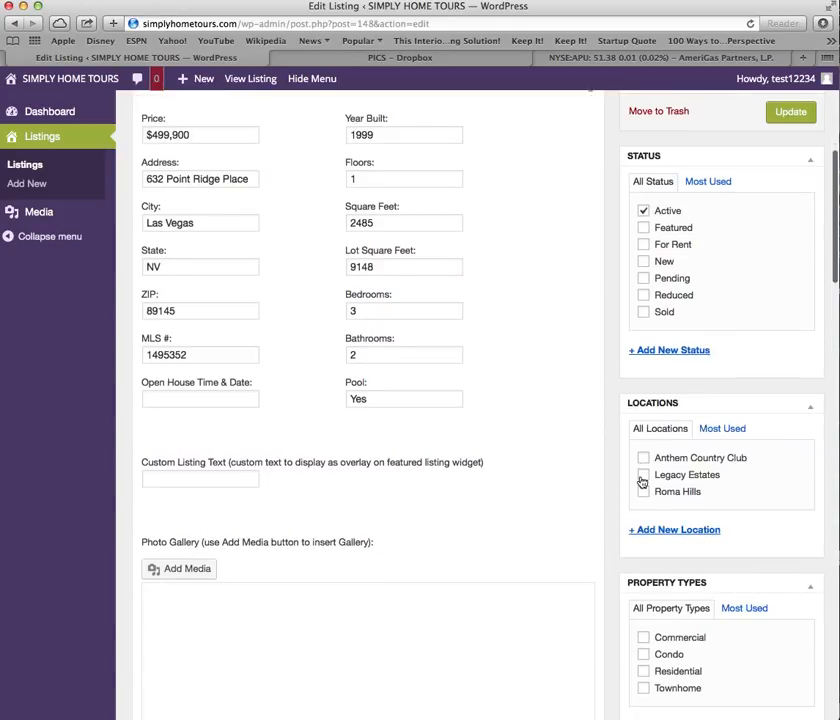
click(722, 430)
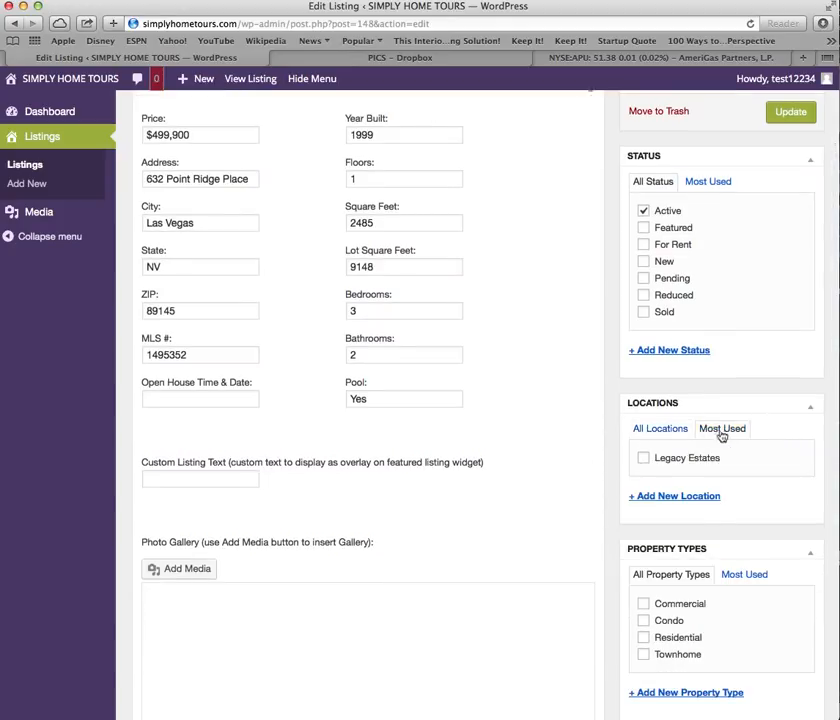
click(672, 429)
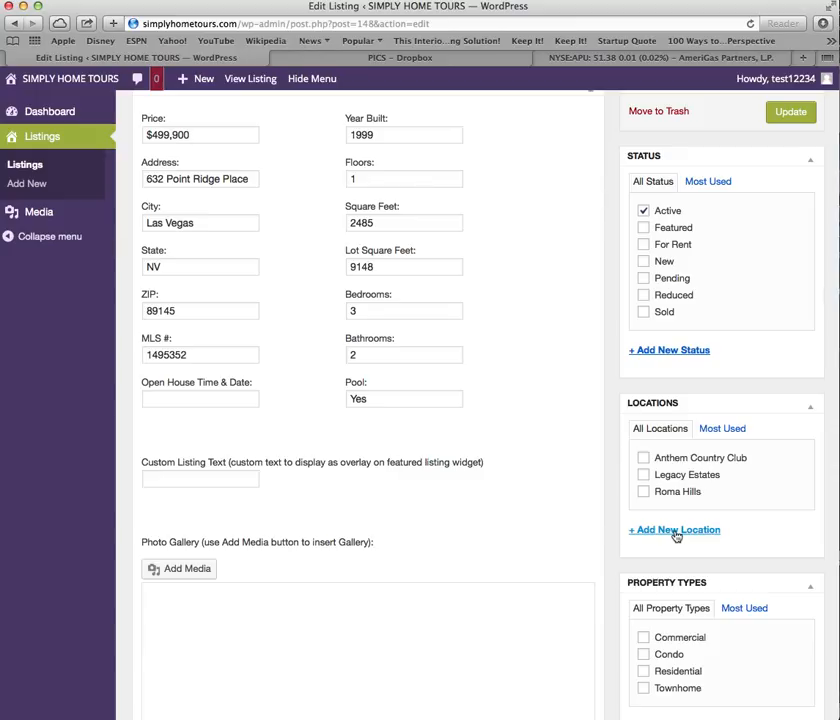
Create a new Summerlin location and leave one Summerlin box ticked for the listing.
click(677, 537)
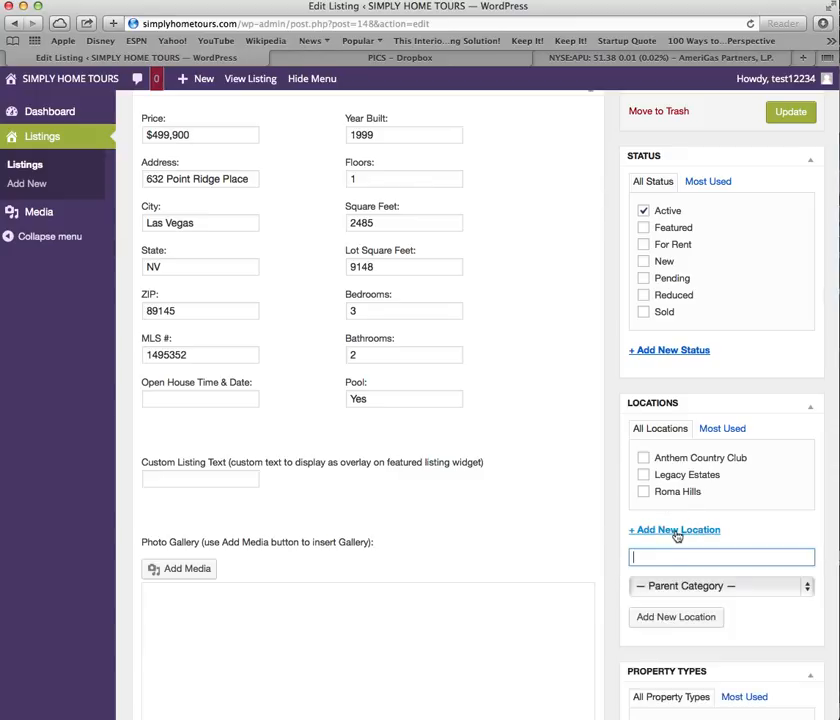
text(Summerlin)
click(665, 620)
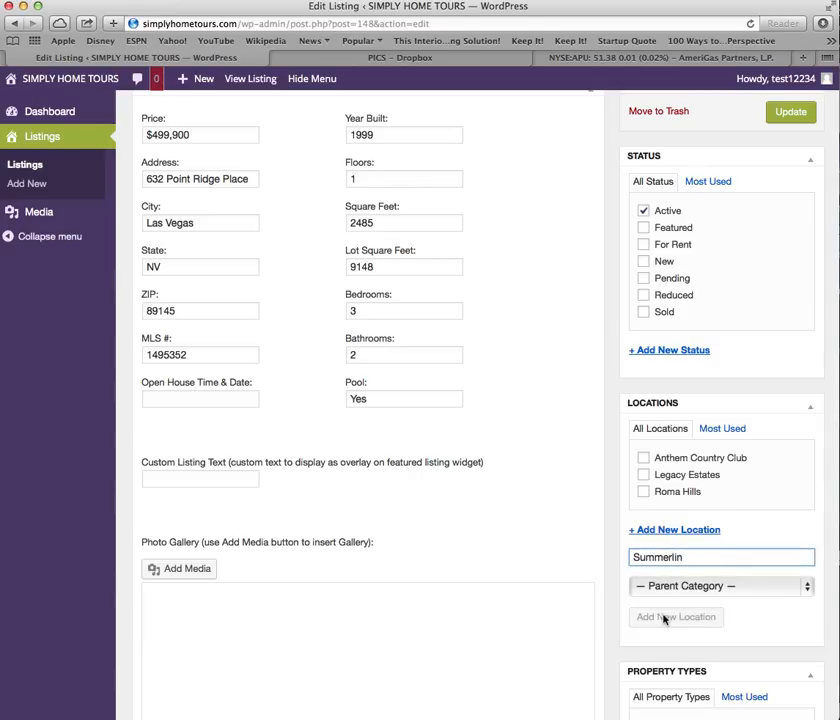
click(641, 476)
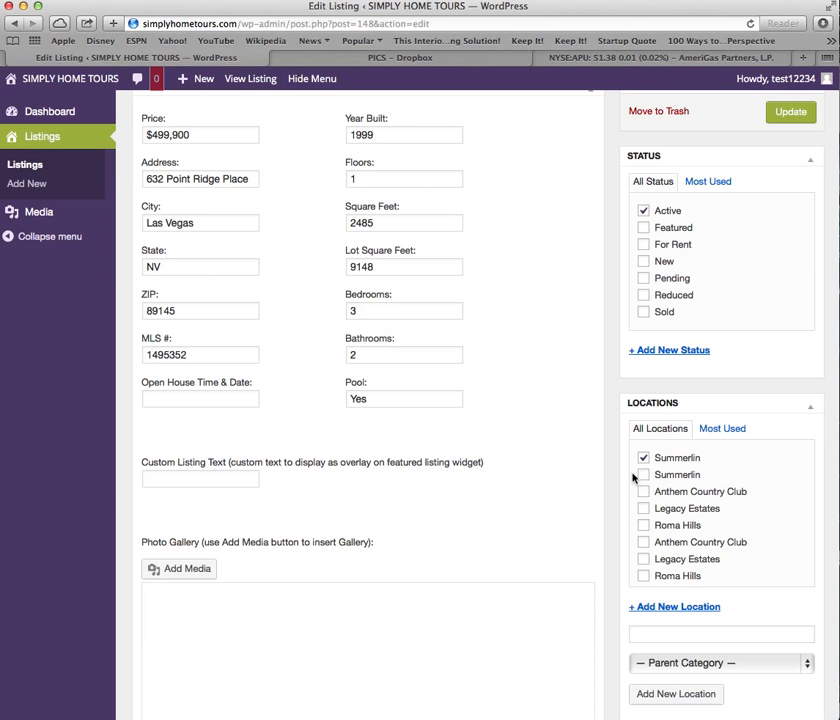
scroll(641, 461, down, 7)
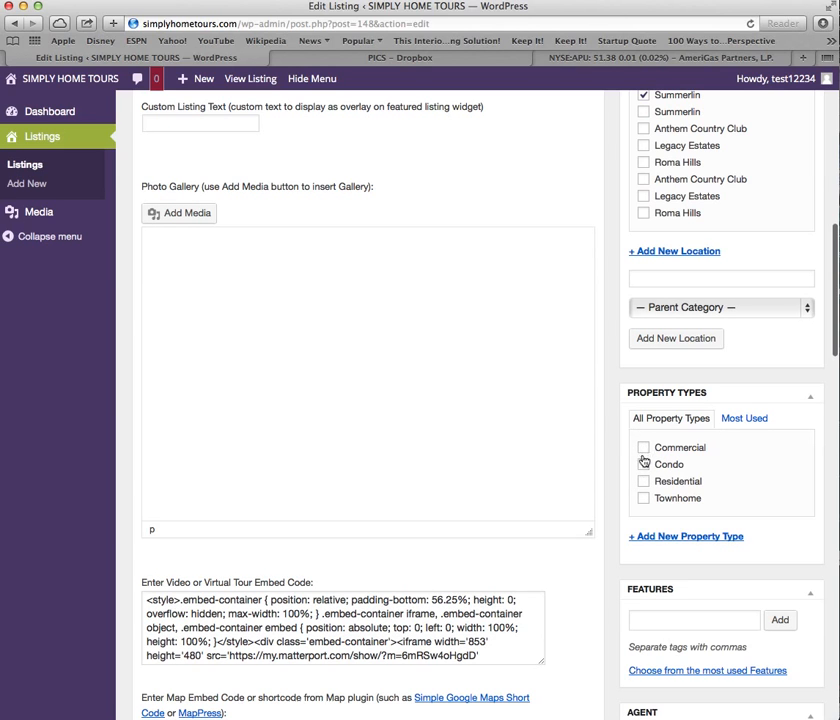
Set property type to Residential and add the Stone Flooring and Custom Cabinets features.
click(644, 482)
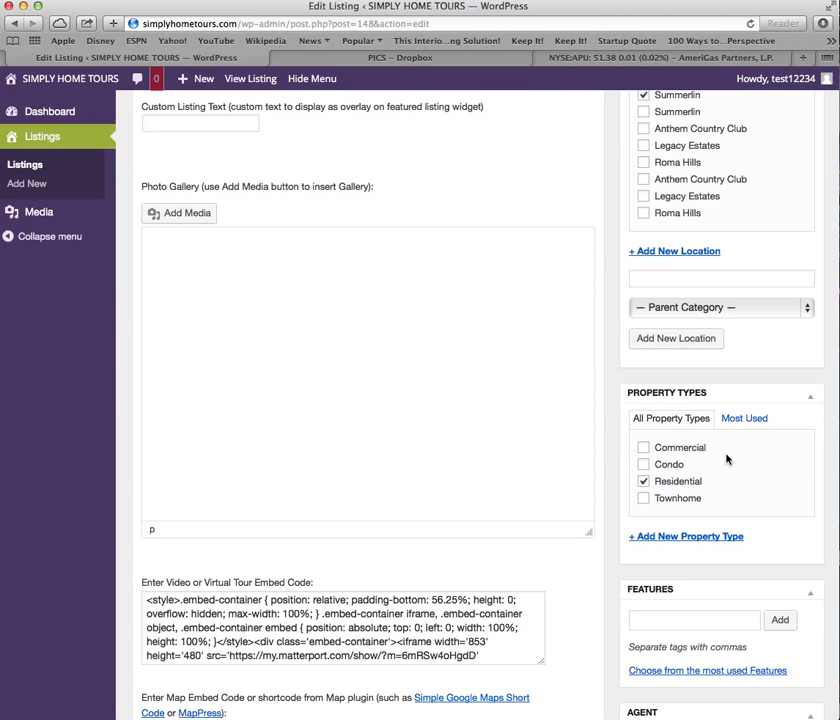
scroll(652, 456, down, 3)
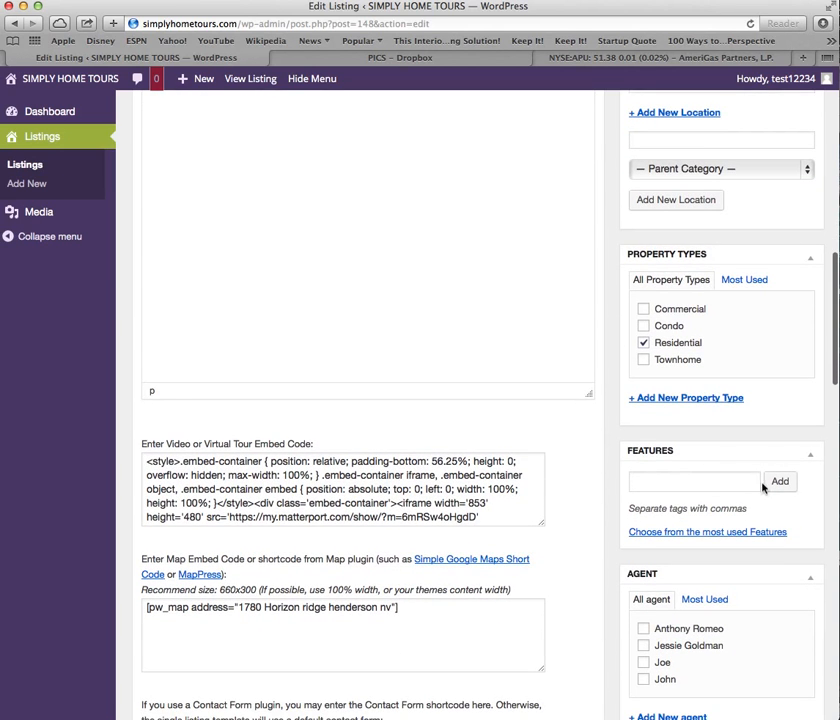
click(702, 483)
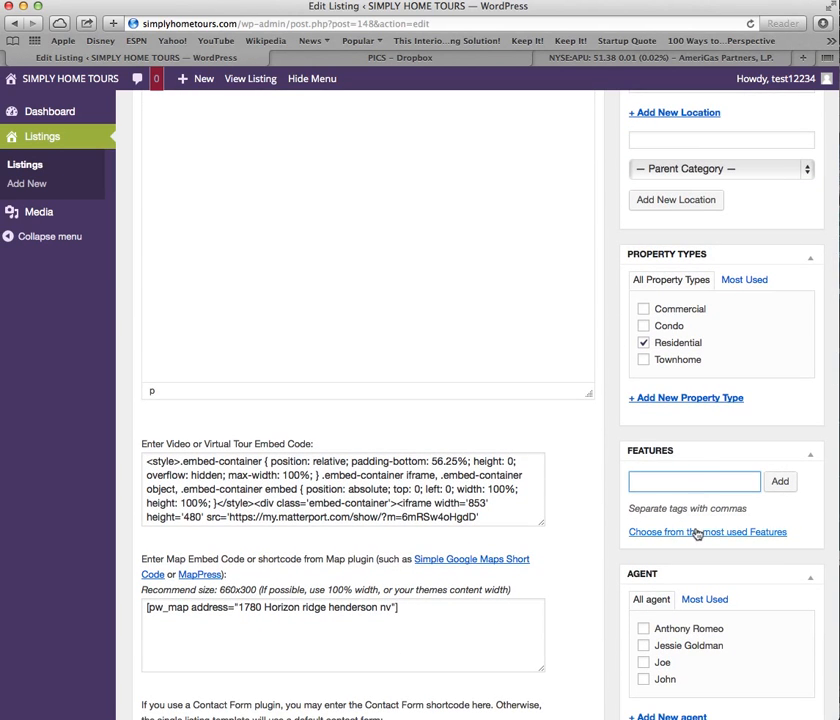
click(683, 531)
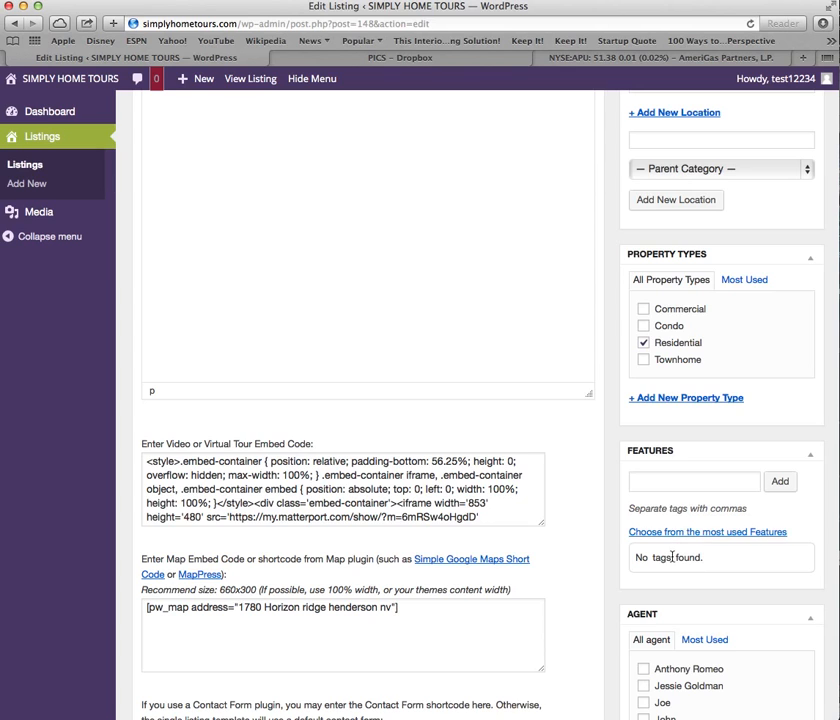
click(706, 480)
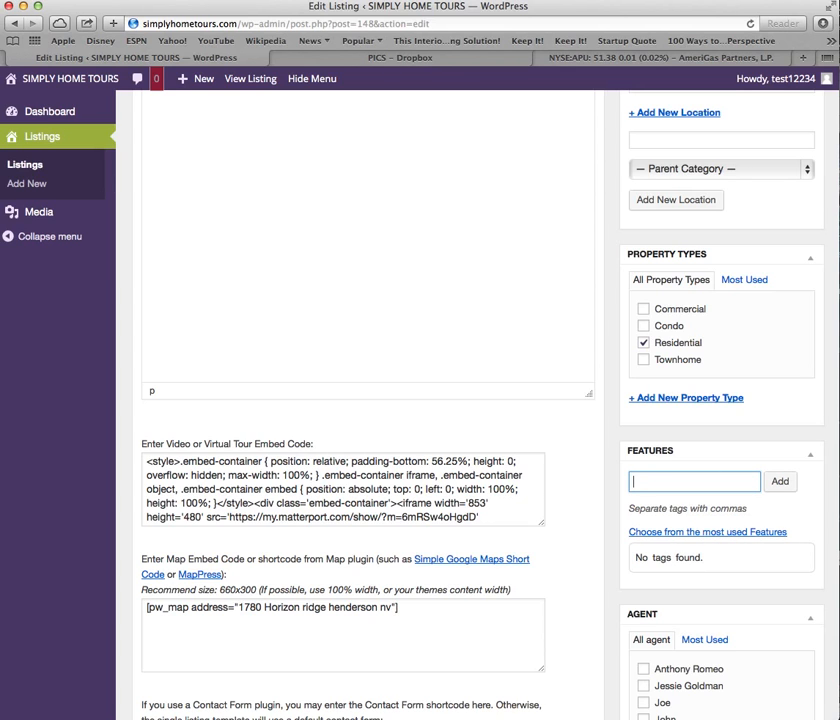
text(Stomne)
text(ne Floor)
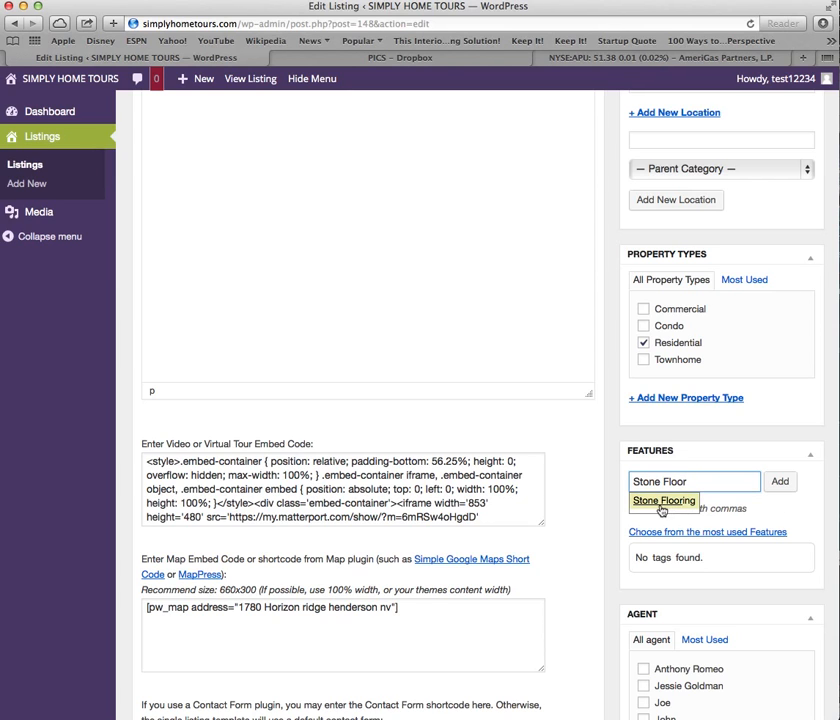
click(664, 500)
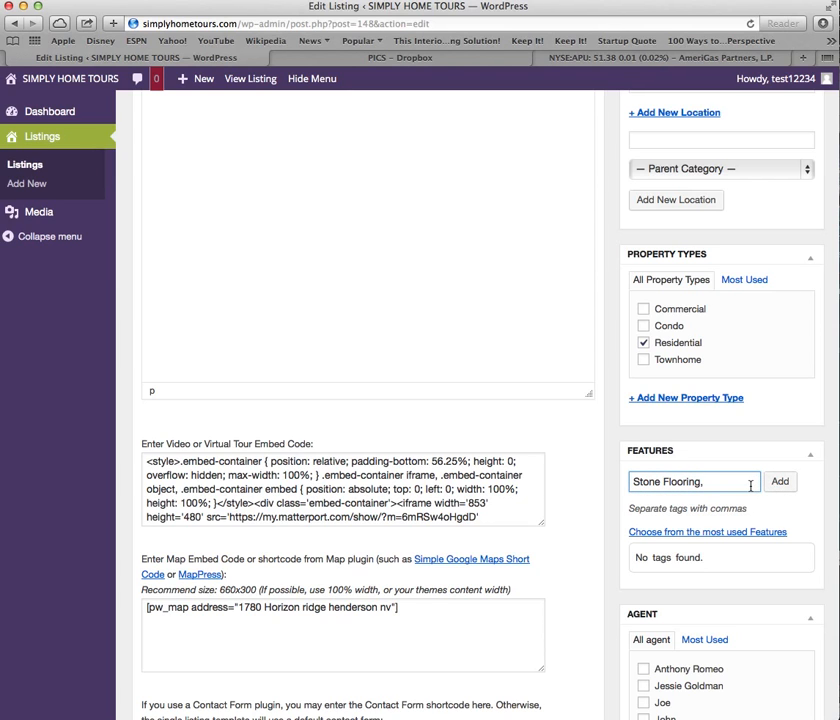
text(custom c)
click(690, 500)
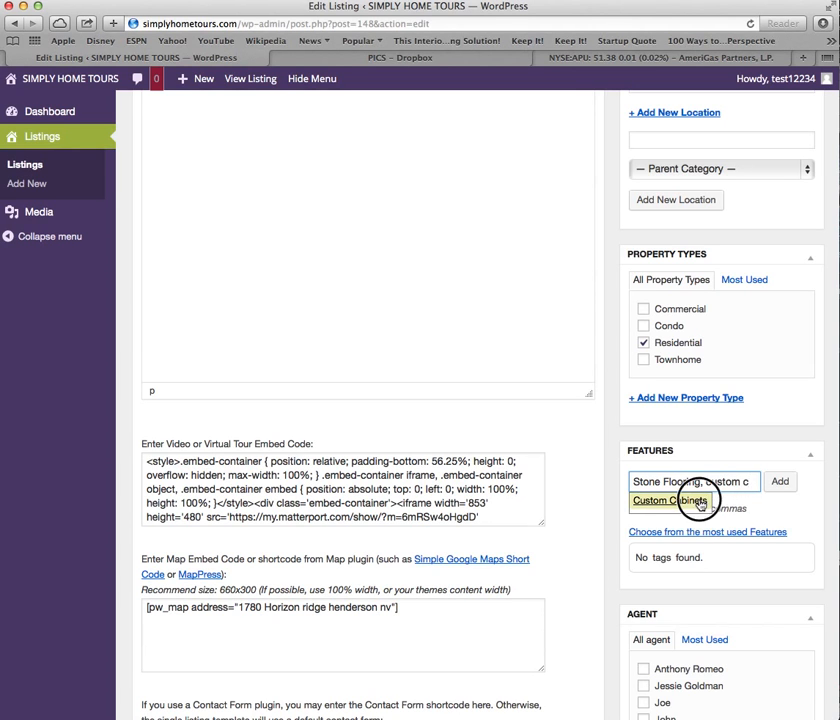
click(782, 483)
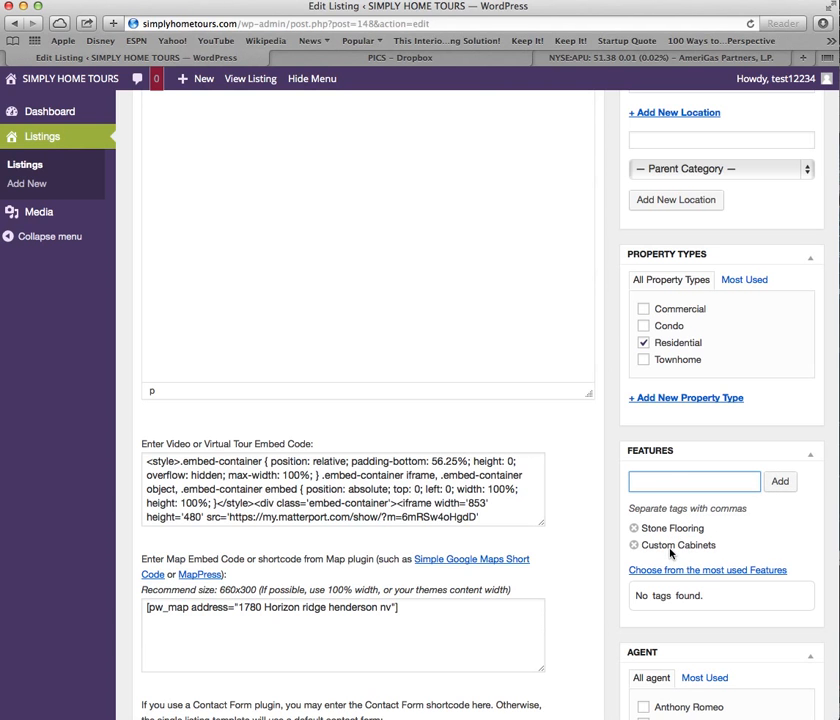
Assign the listing to the first agent in the agents list.
scroll(670, 553, down, 5)
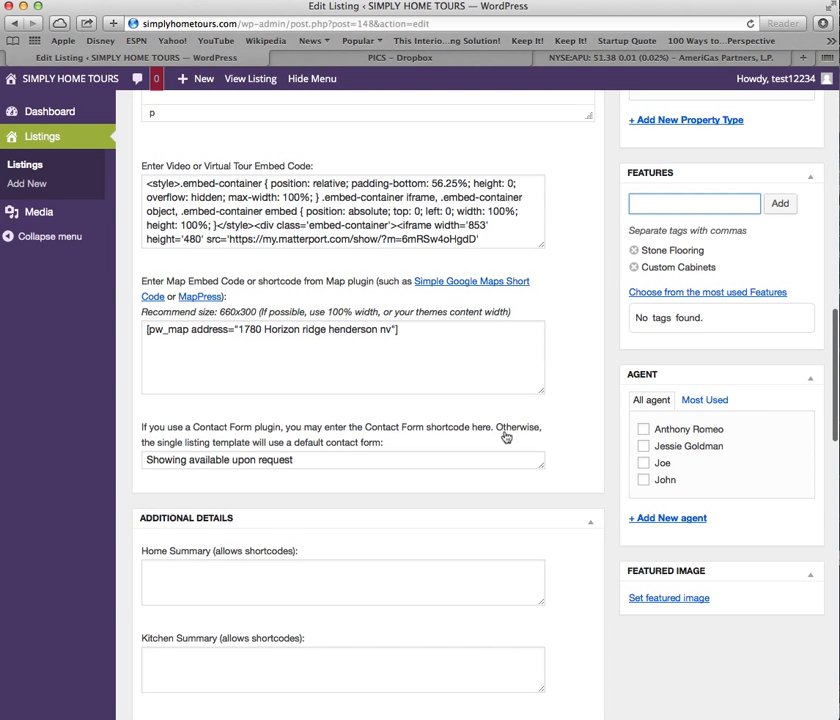
click(644, 430)
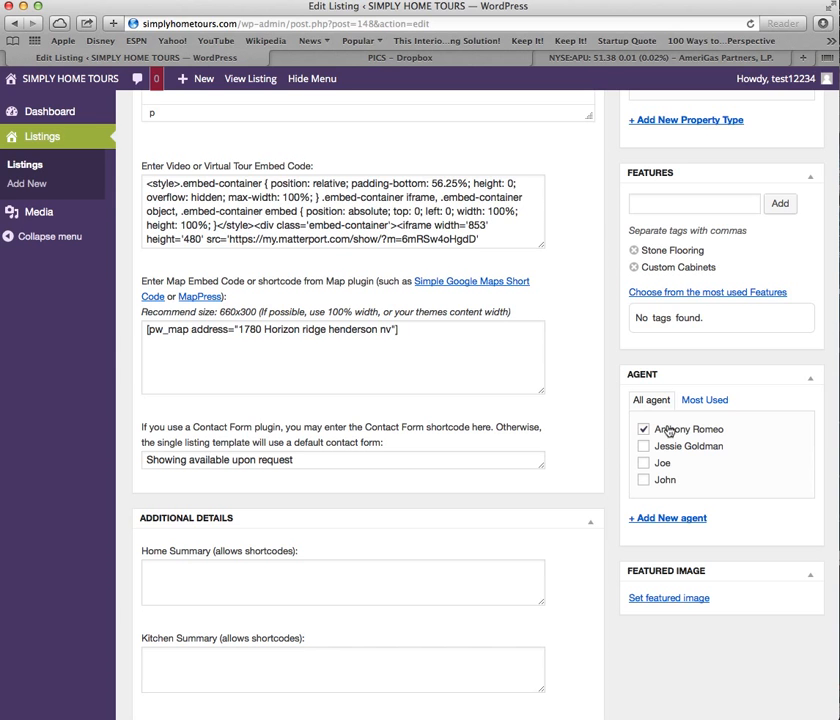
scroll(494, 459, down, 2)
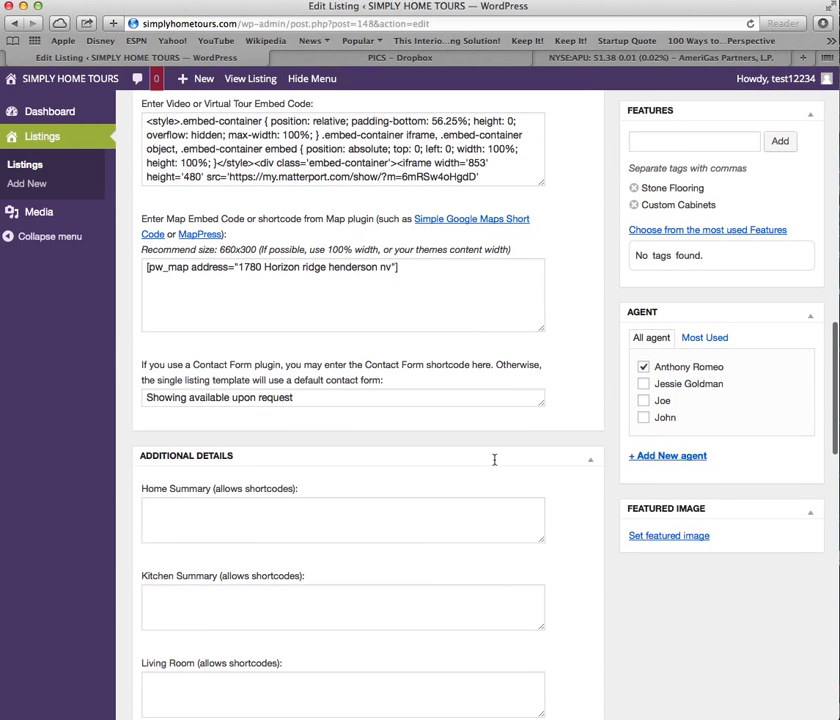
scroll(294, 398, up, 5)
scroll(293, 398, up, 8)
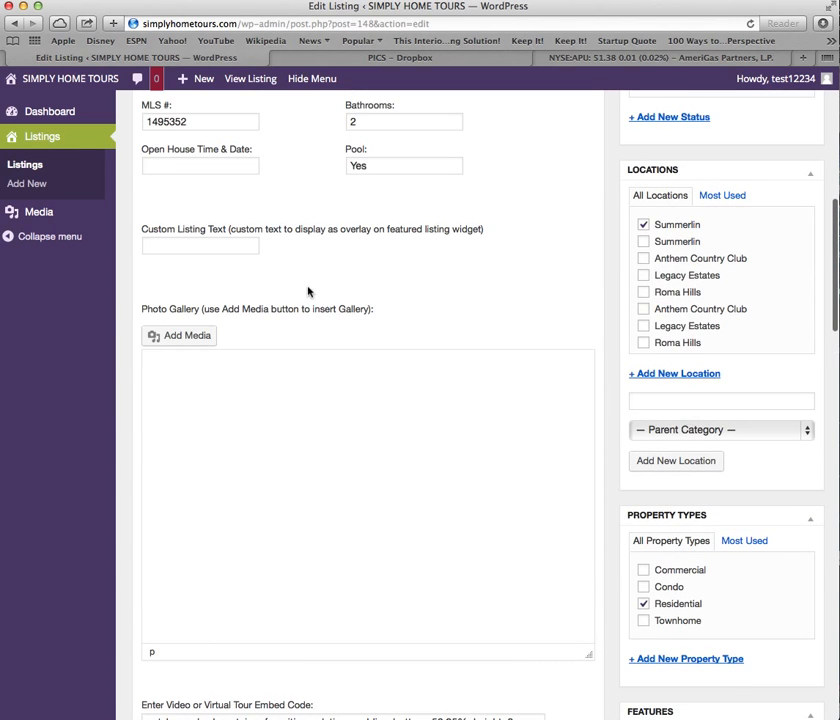
scroll(300, 292, up, 1)
scroll(292, 292, down, 1)
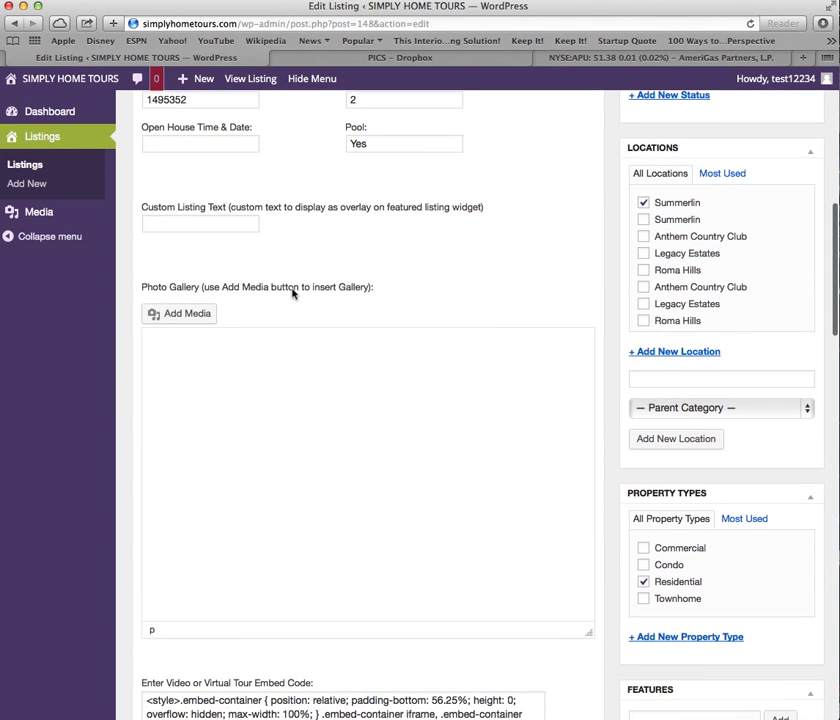
Open Add Media's Upload Files tab and launch Select Files for the photo gallery.
click(181, 318)
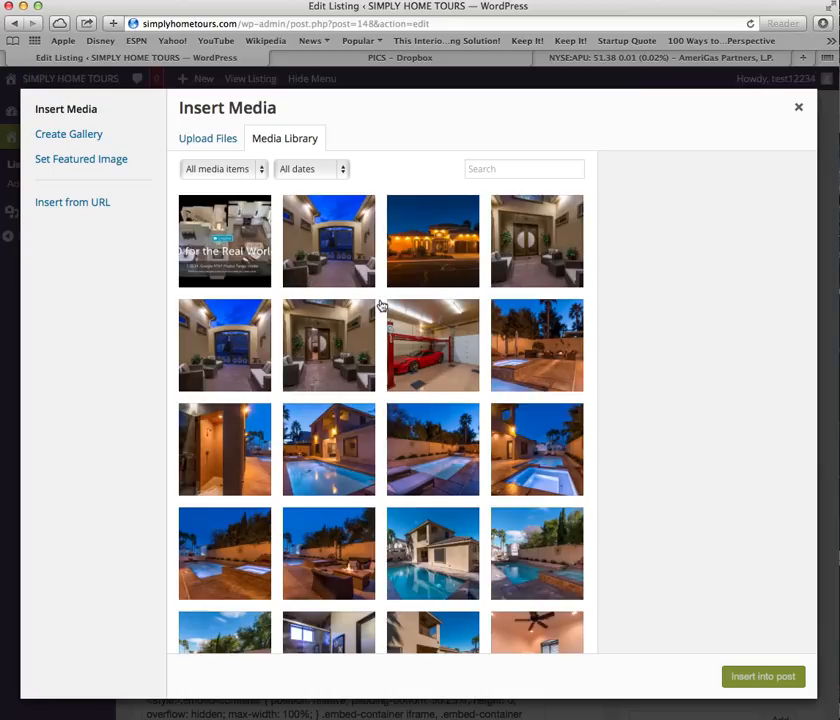
click(215, 142)
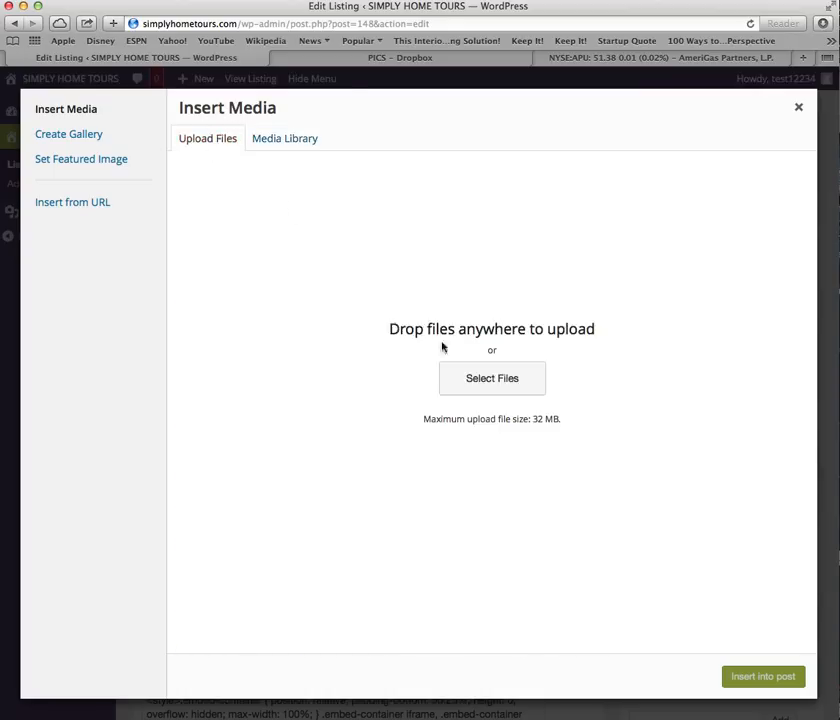
click(505, 382)
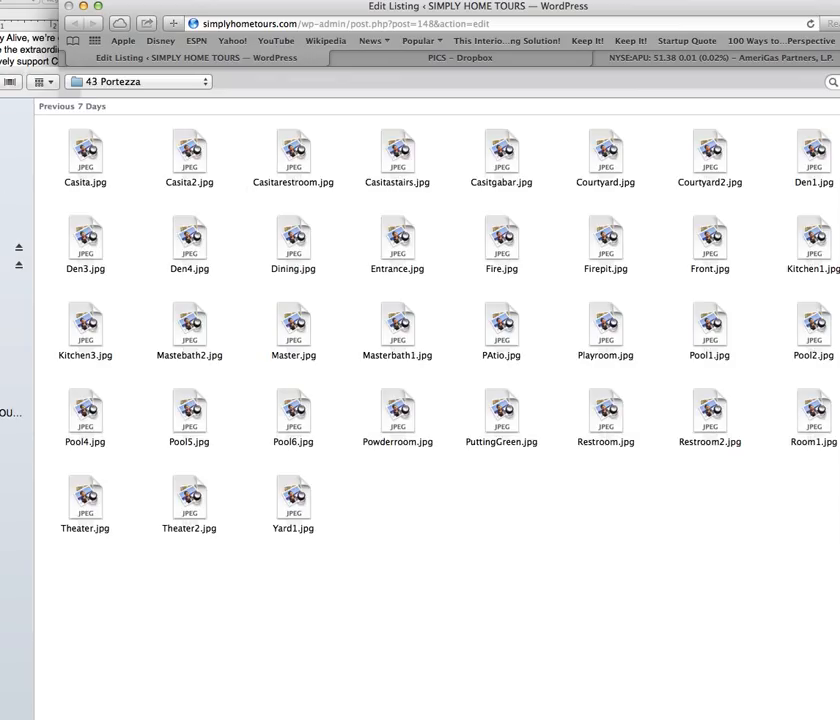
Search Dropbox for 'pics' and open the PICS folder of listing photos.
click(8, 140)
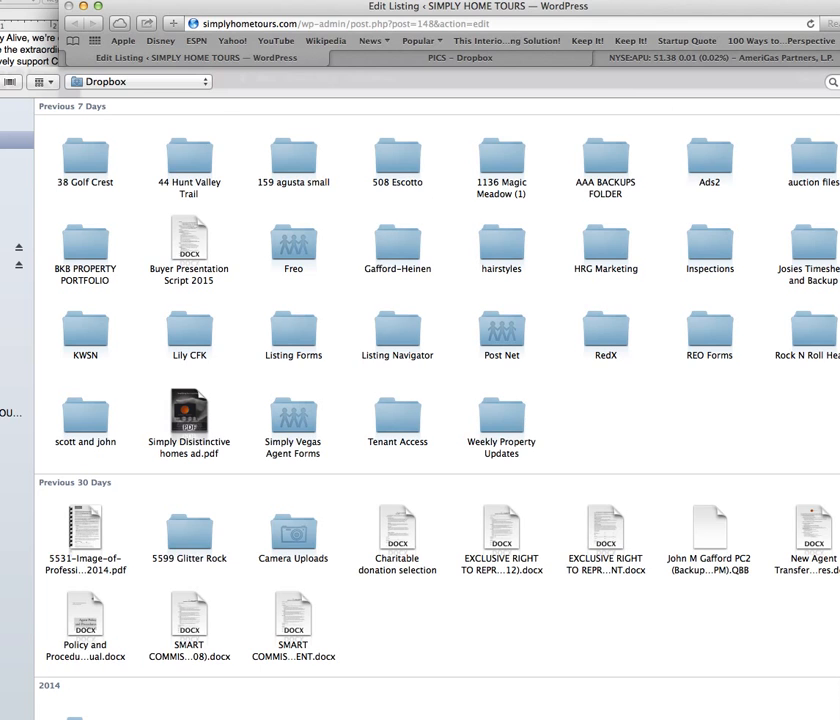
click(837, 82)
text(pics)
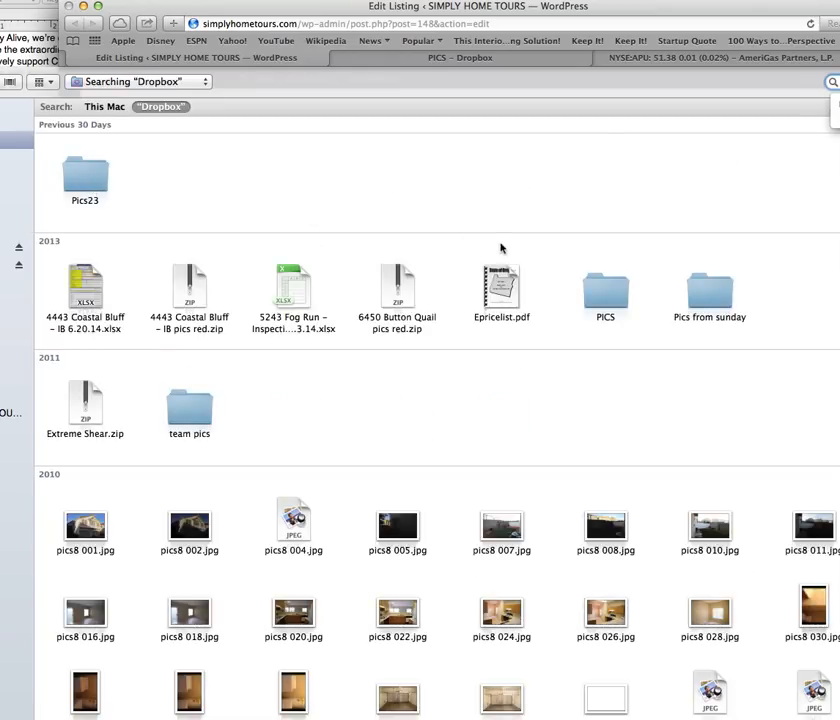
double_click(603, 292)
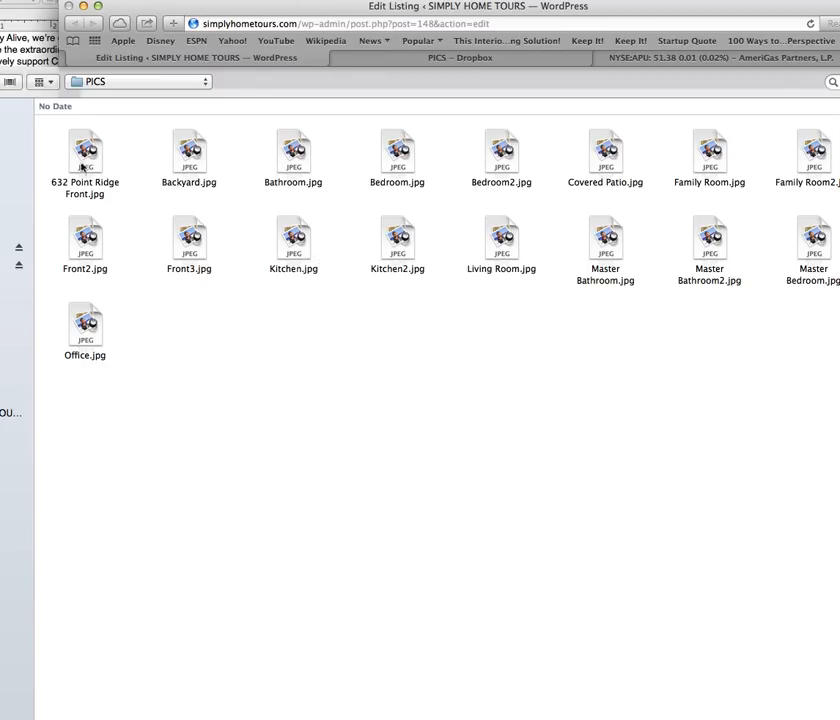
click(88, 192)
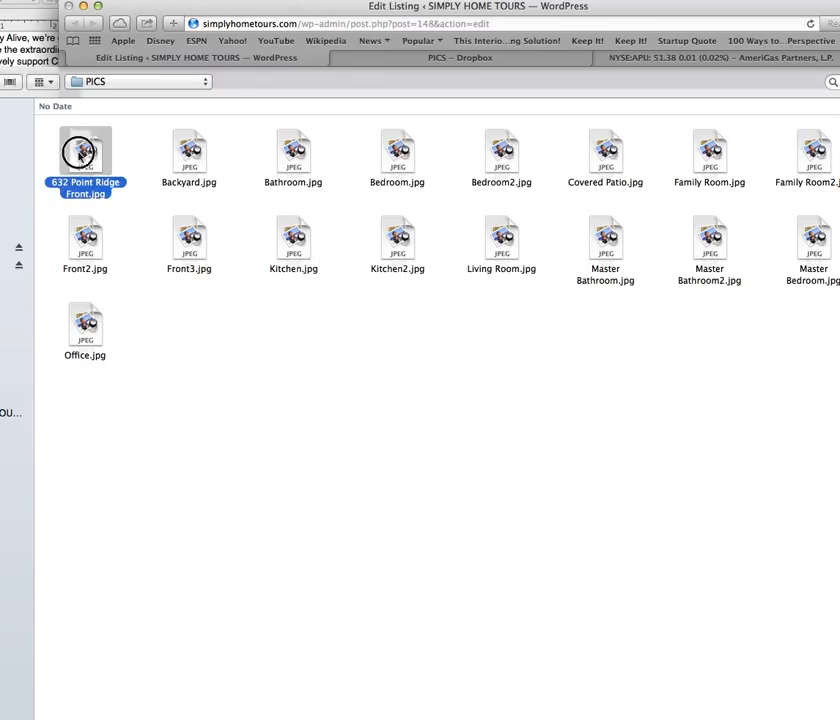
super+click(85, 338)
super+click(104, 234)
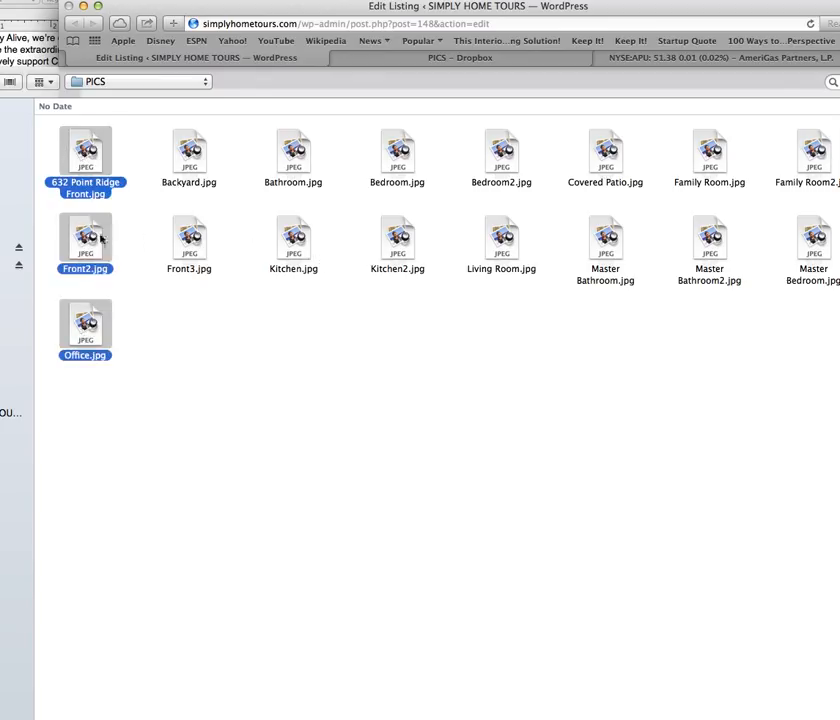
super+click(193, 230)
super+click(192, 180)
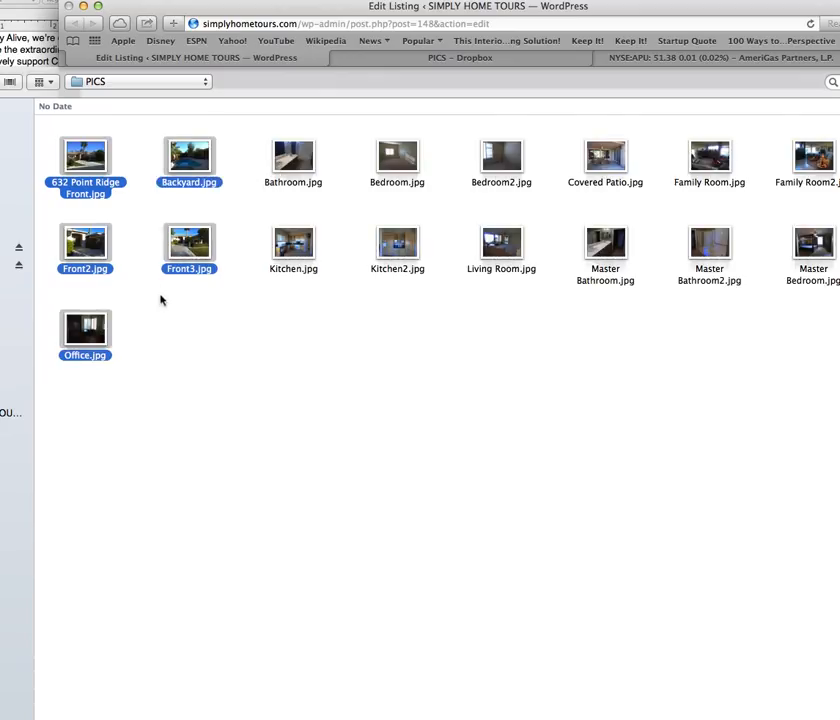
super+click(291, 244)
super+click(293, 158)
super+click(397, 158)
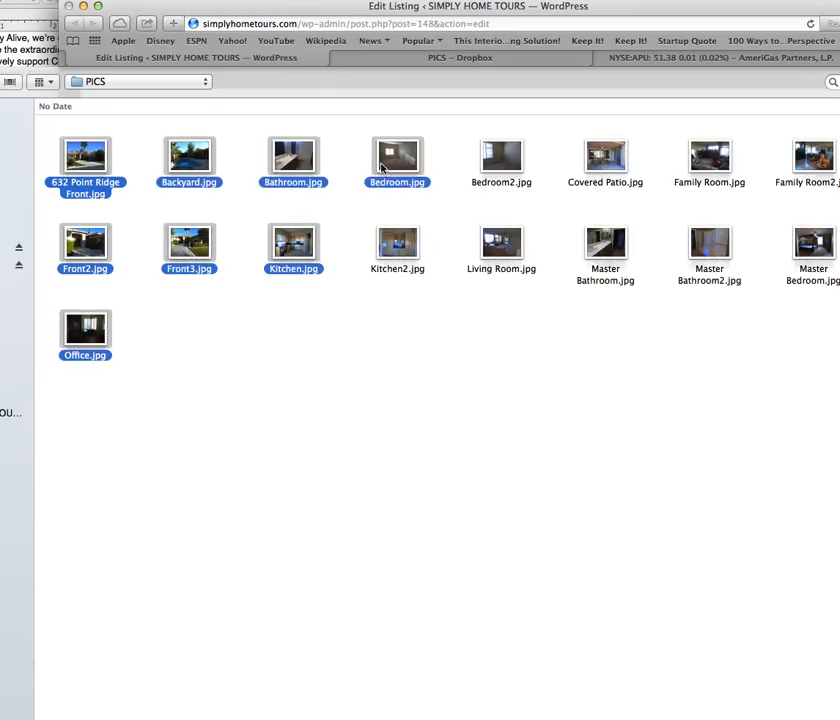
super+click(399, 256)
super+click(502, 240)
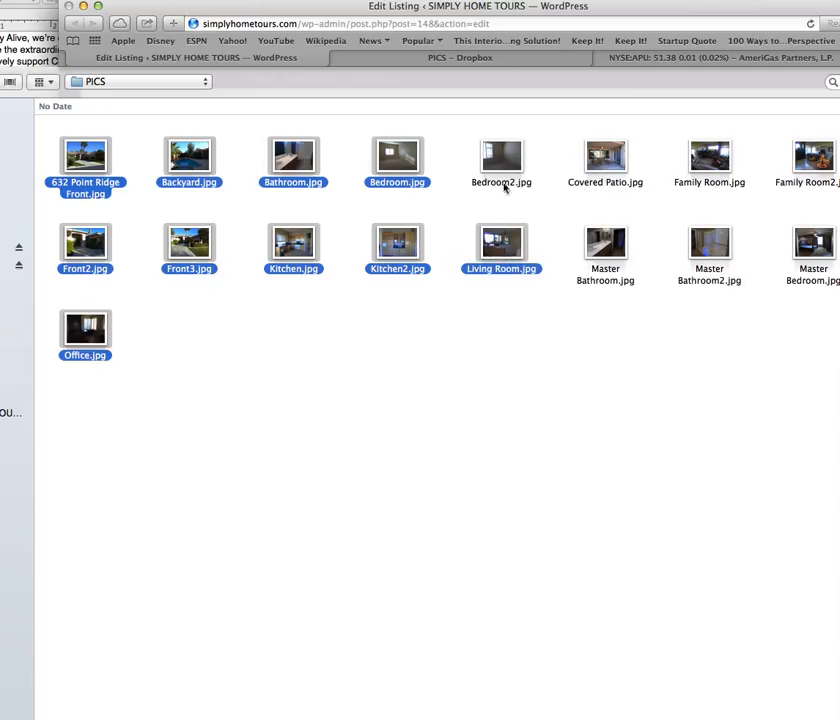
super+click(501, 158)
super+click(603, 160)
super+click(608, 244)
super+click(706, 245)
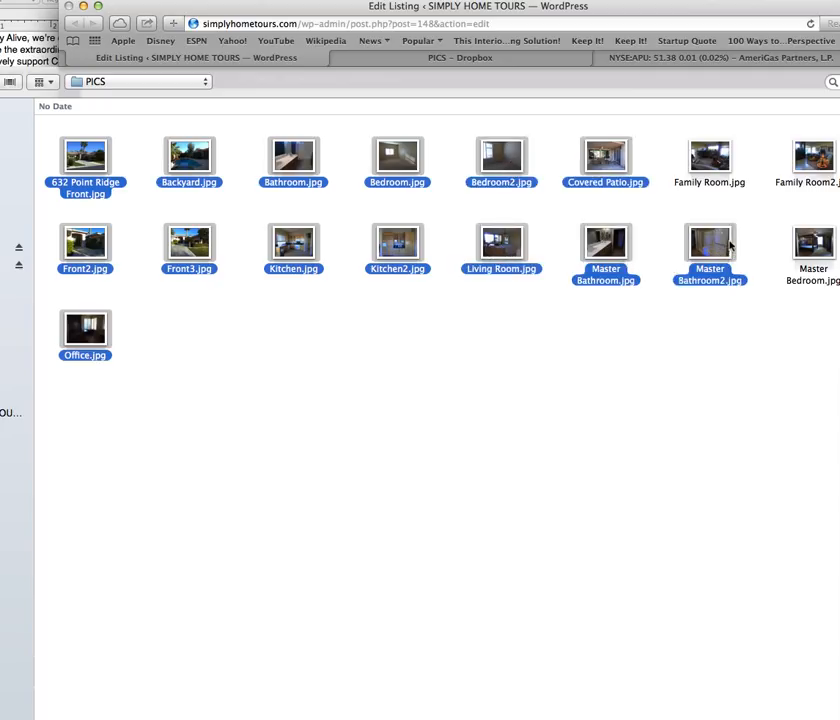
super+click(712, 158)
super+click(813, 158)
super+click(813, 244)
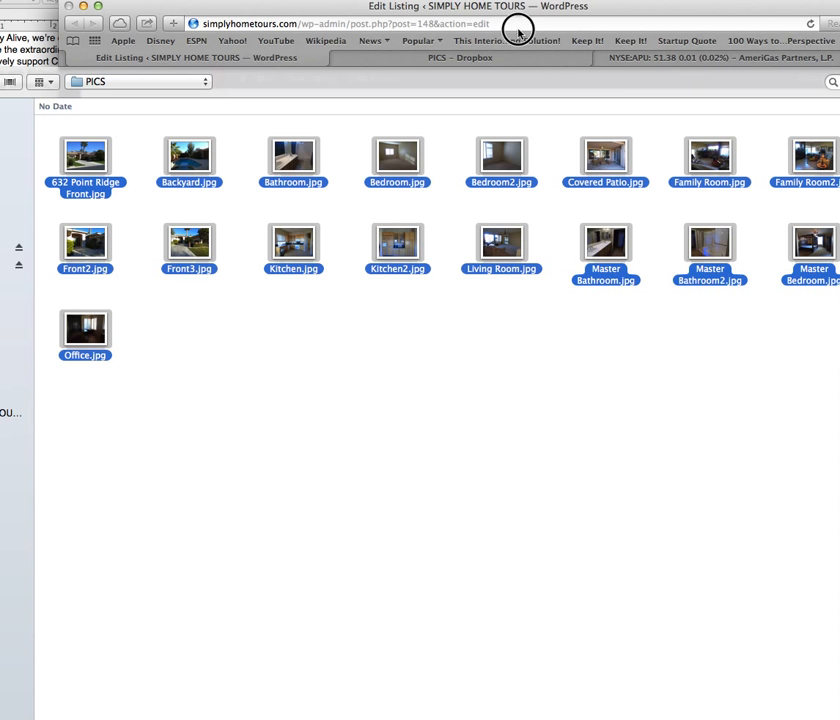
key(Return)
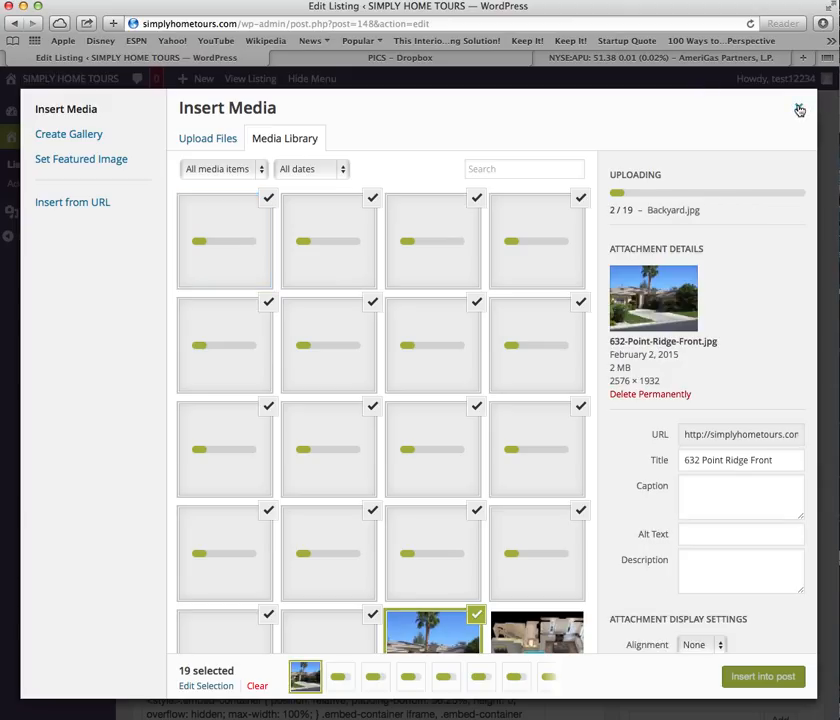
Close the Insert Media window while the 19 photos keep uploading.
click(799, 110)
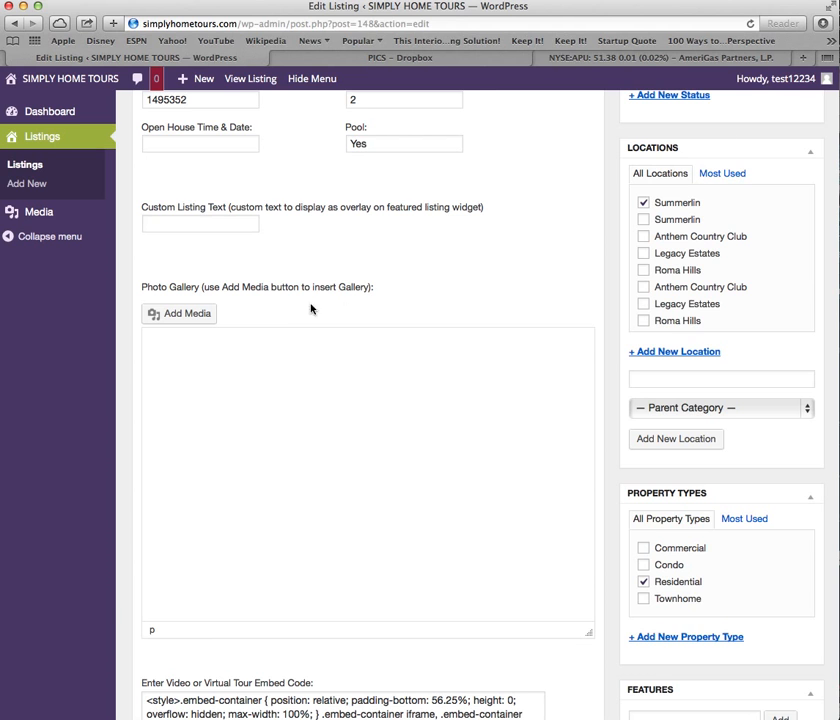
scroll(255, 334, down, 5)
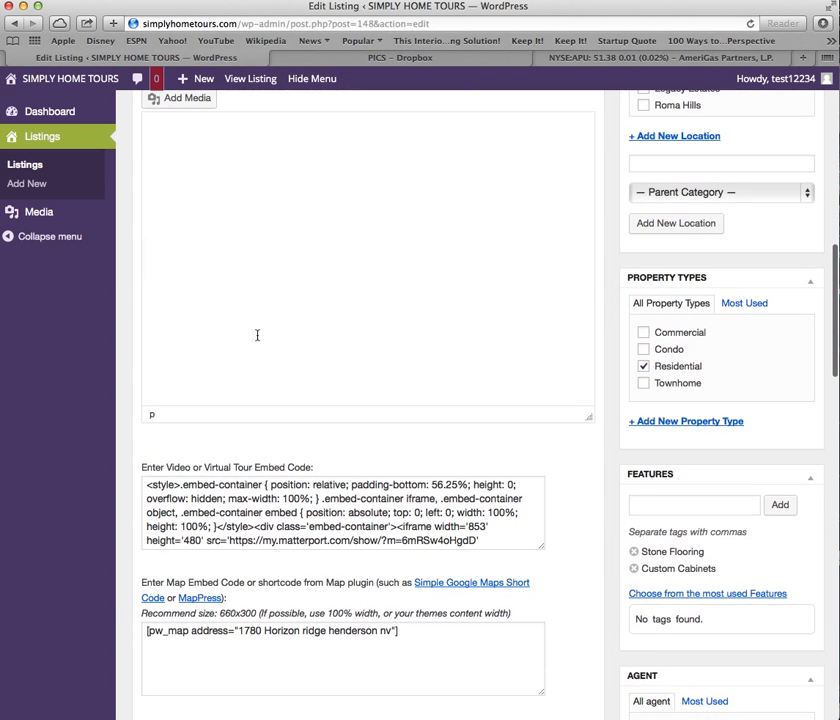
scroll(281, 291, down, 1)
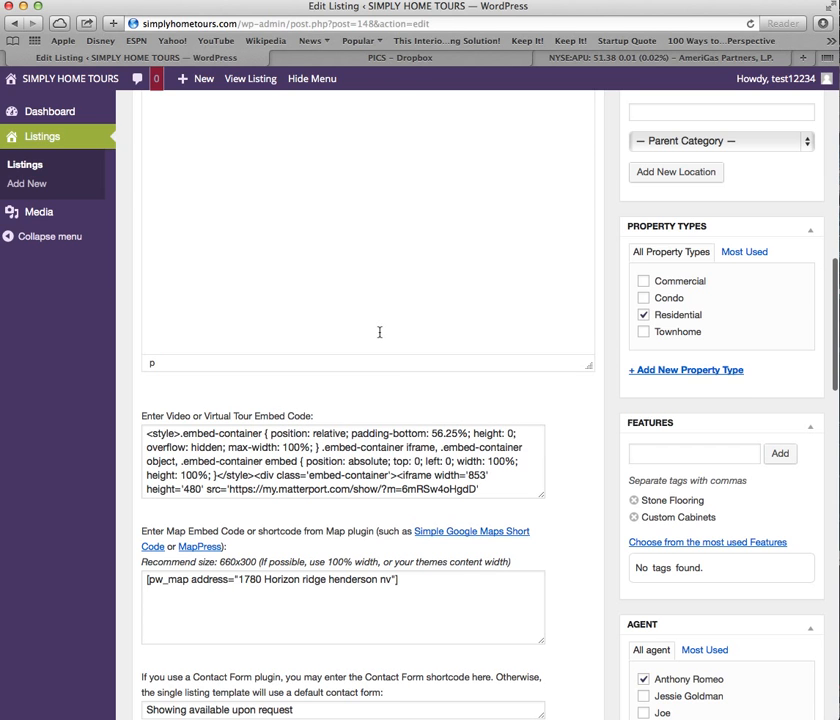
scroll(379, 332, down, 1)
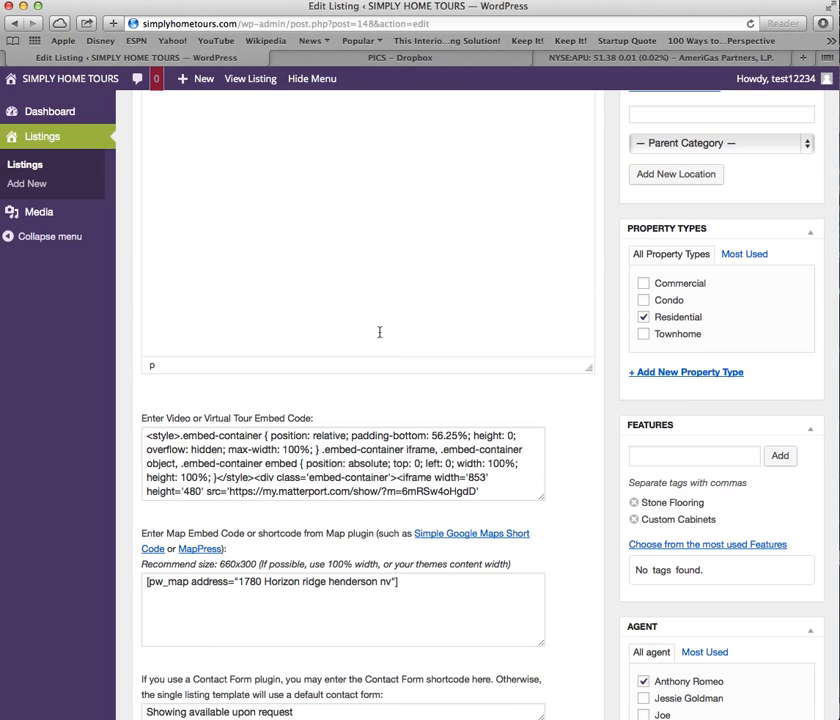
scroll(380, 333, down, 2)
scroll(262, 557, down, 2)
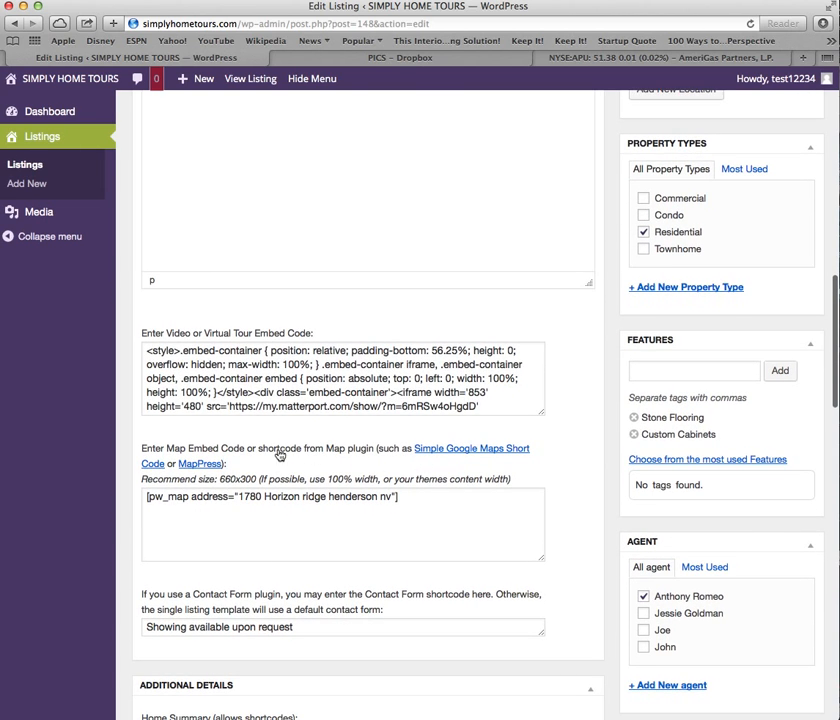
drag(239, 497, 392, 497)
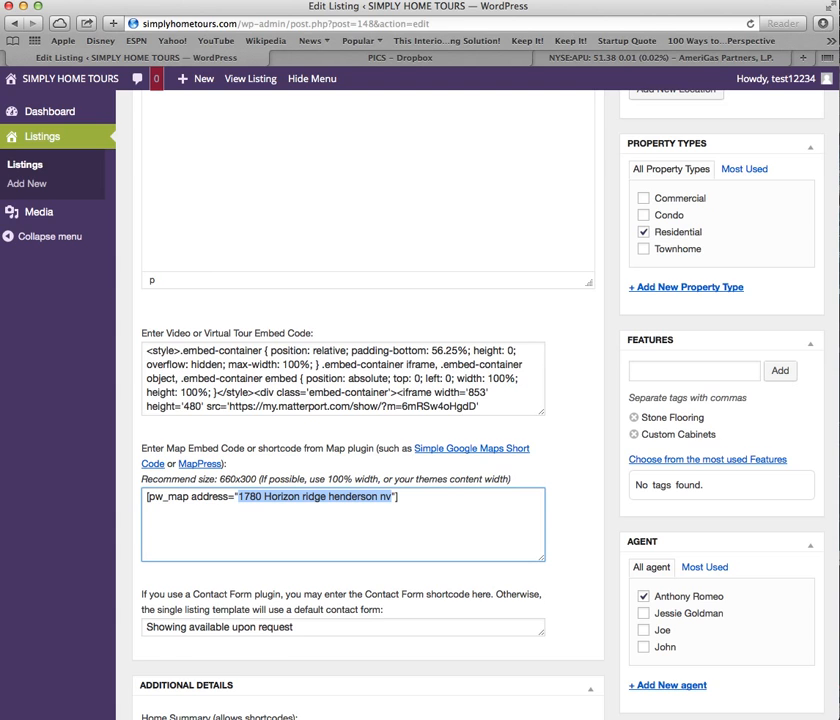
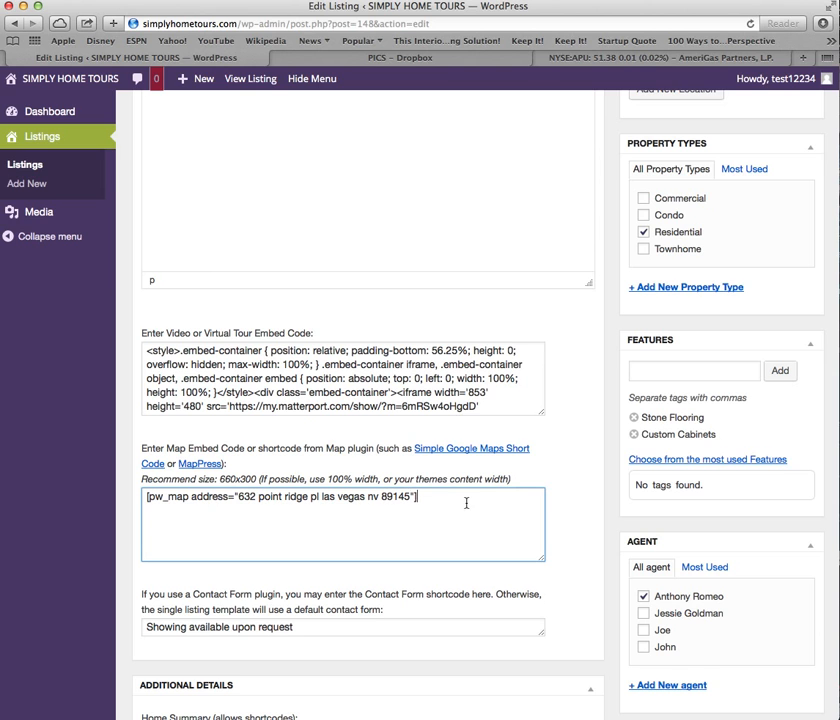
scroll(466, 503, down, 3)
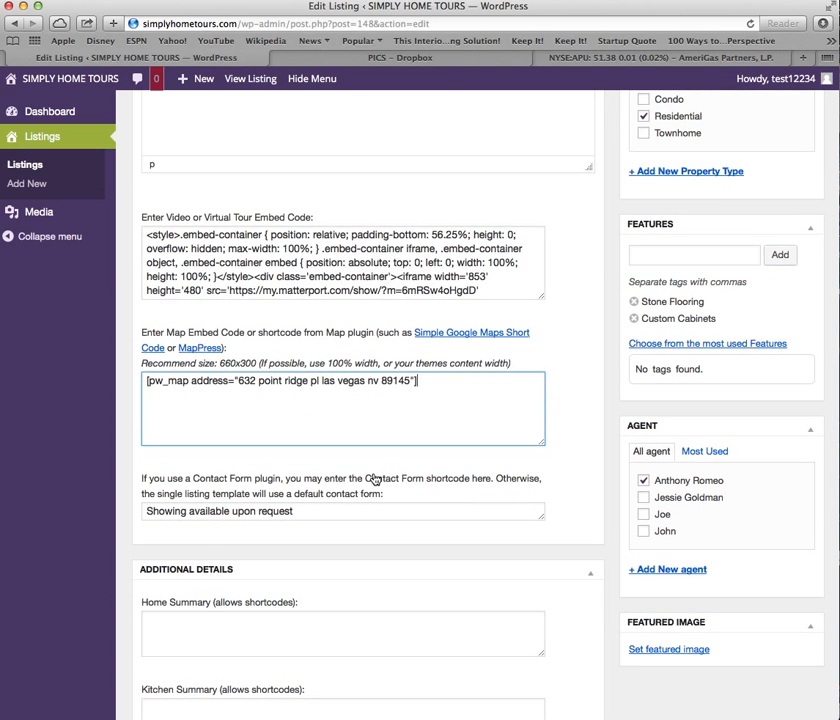
scroll(416, 439, down, 1)
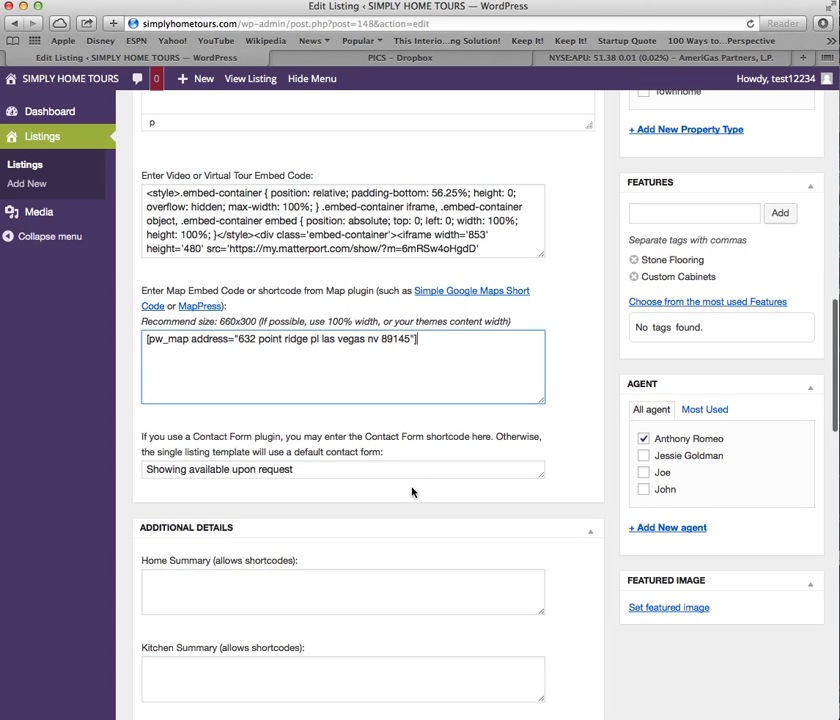
click(327, 468)
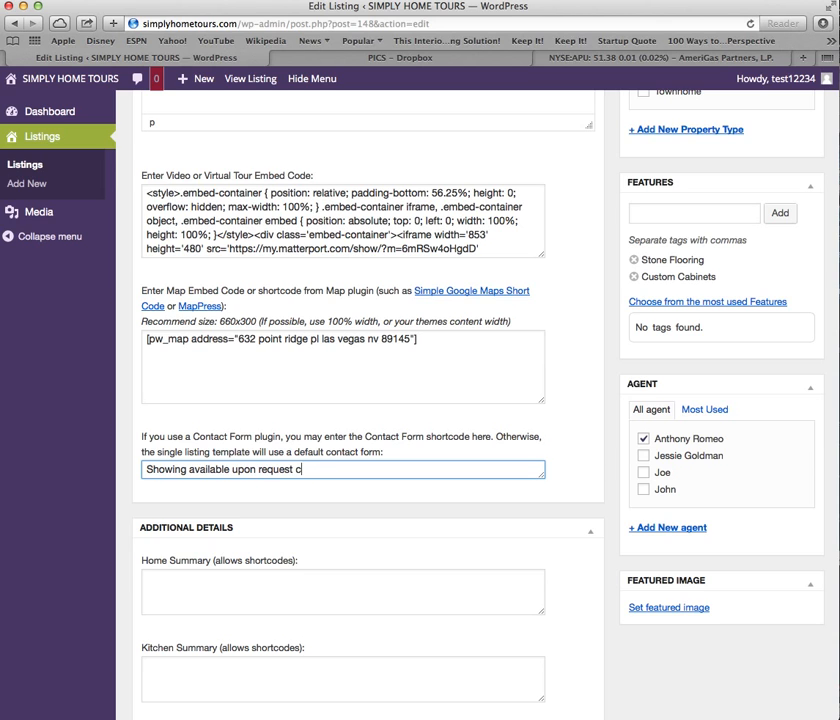
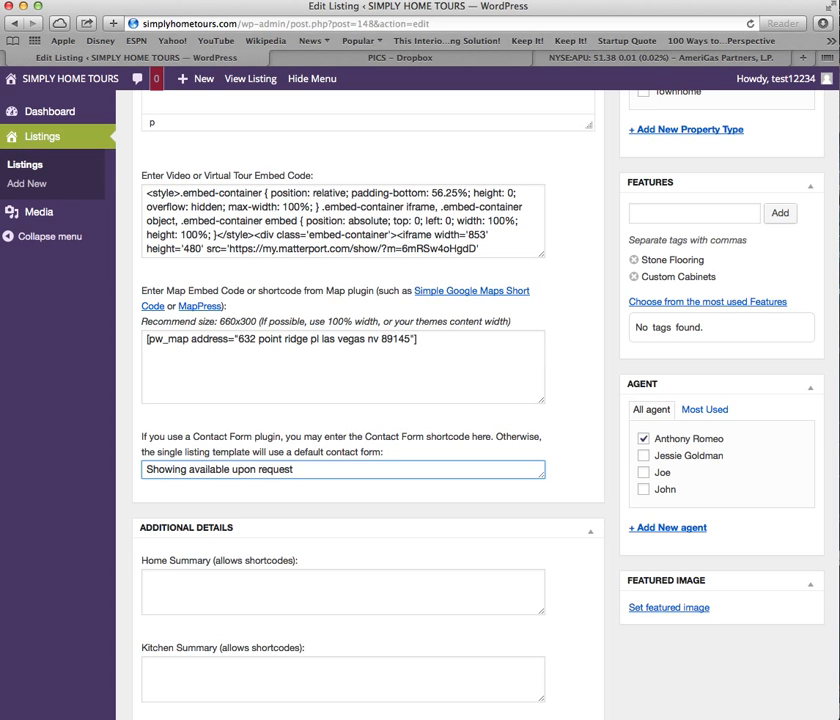
scroll(334, 430, down, 3)
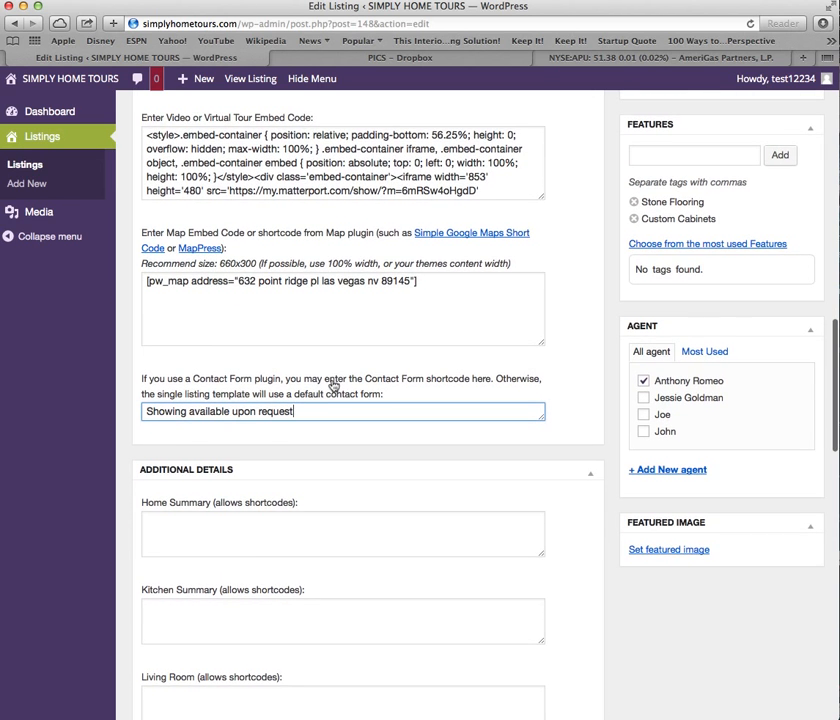
scroll(333, 385, down, 3)
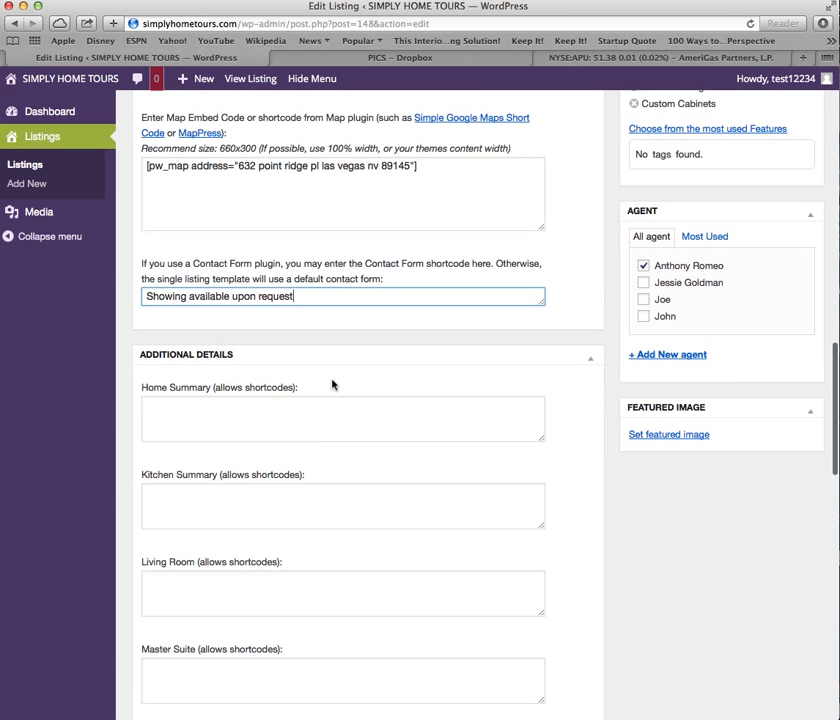
scroll(332, 380, down, 1)
click(219, 361)
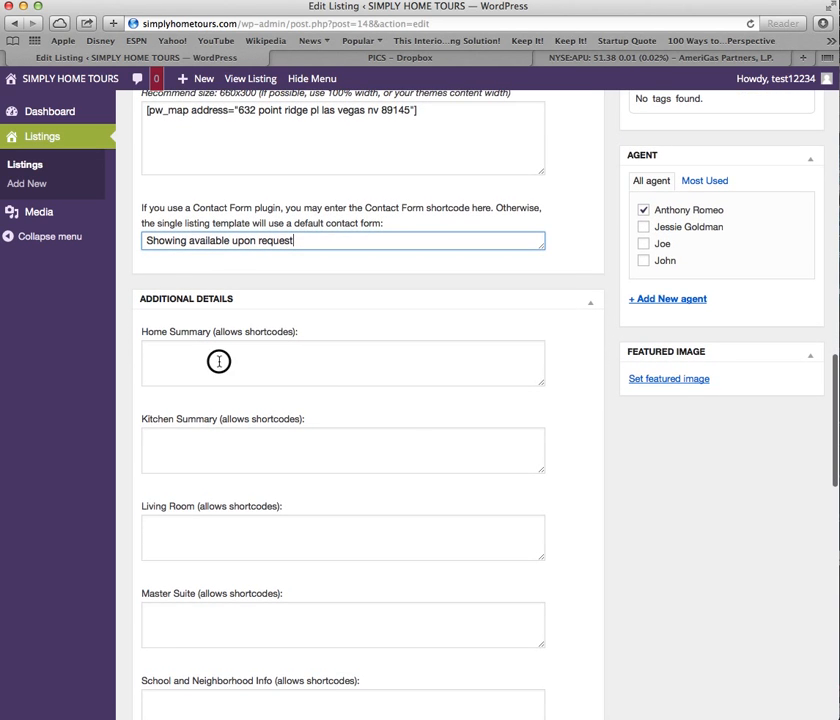
scroll(219, 361, down, 2)
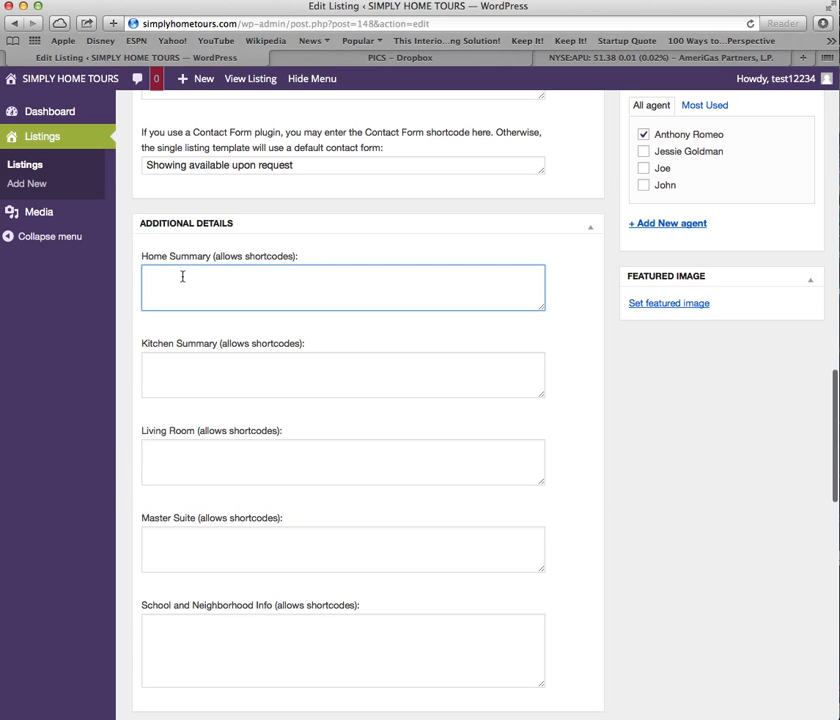
click(174, 368)
scroll(174, 370, down, 6)
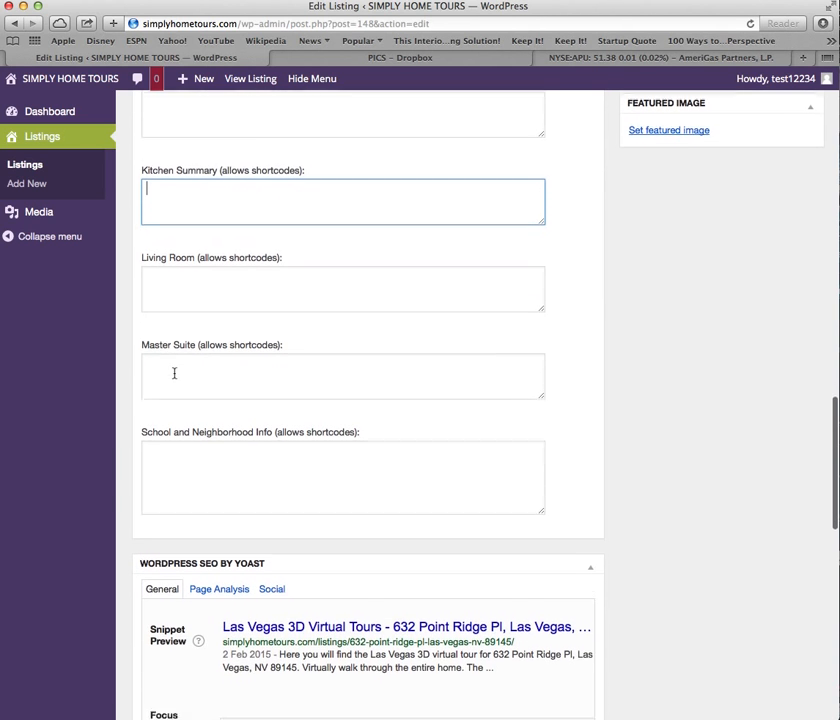
scroll(210, 440, down, 7)
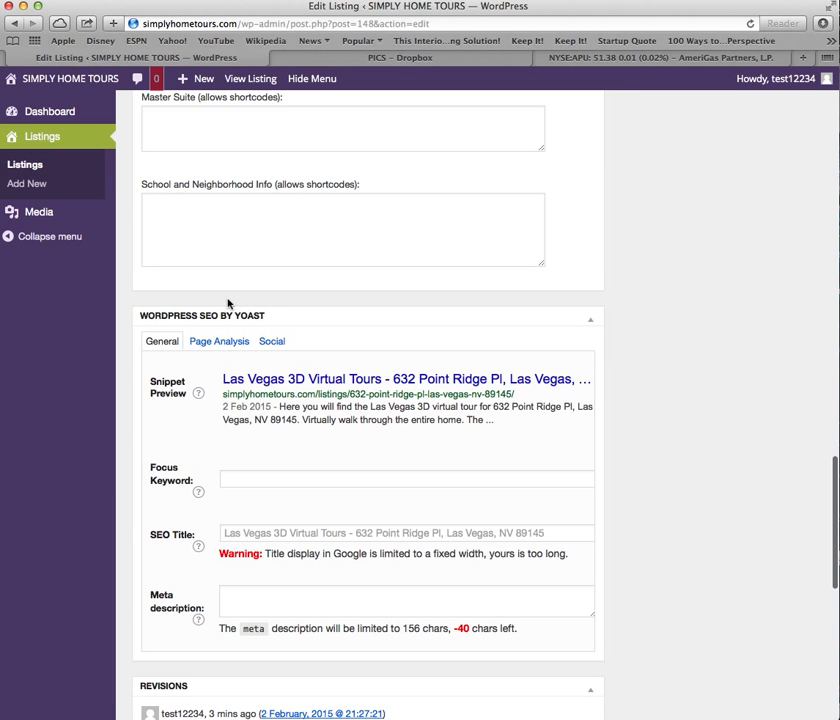
scroll(424, 374, down, 6)
scroll(424, 370, up, 6)
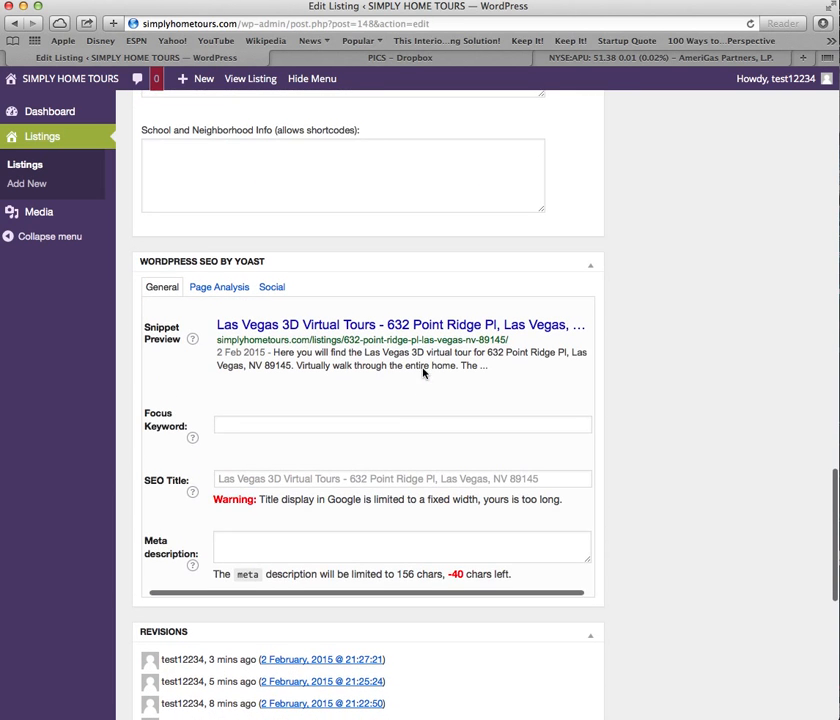
scroll(438, 289, up, 1)
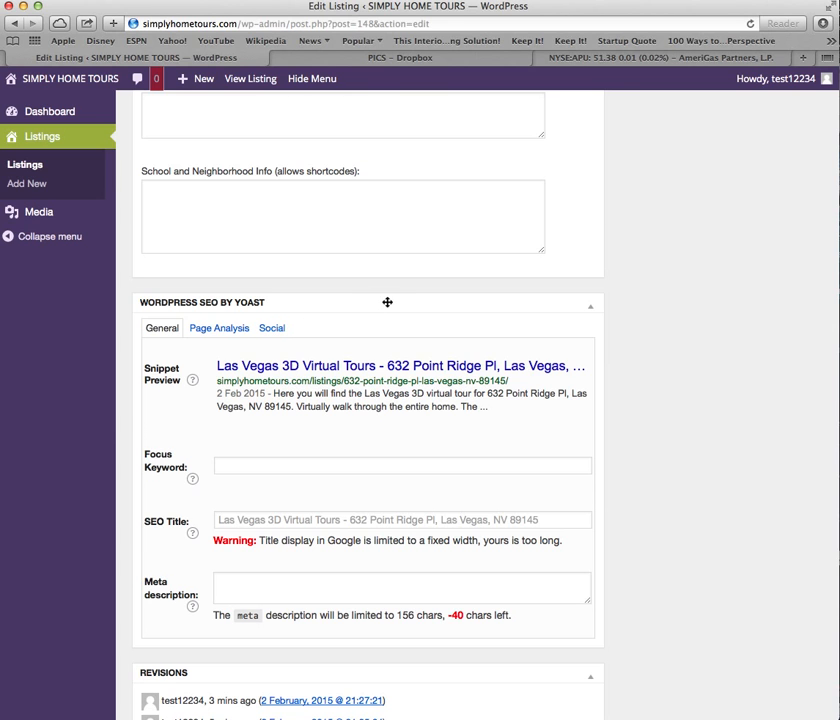
In Yoast's Social settings, enter a Facebook title about the agent's new listing with 3D tour.
click(277, 331)
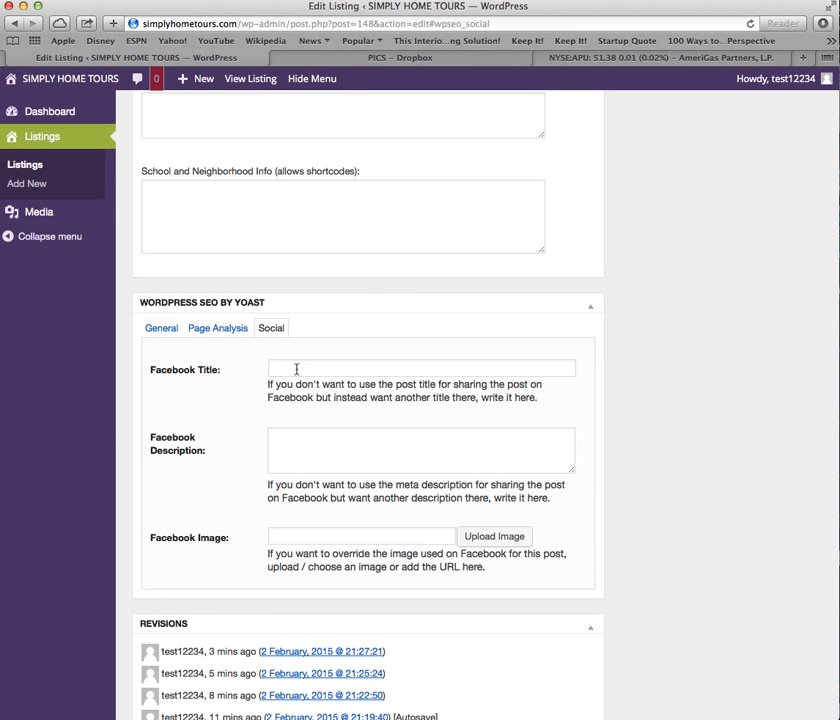
click(296, 368)
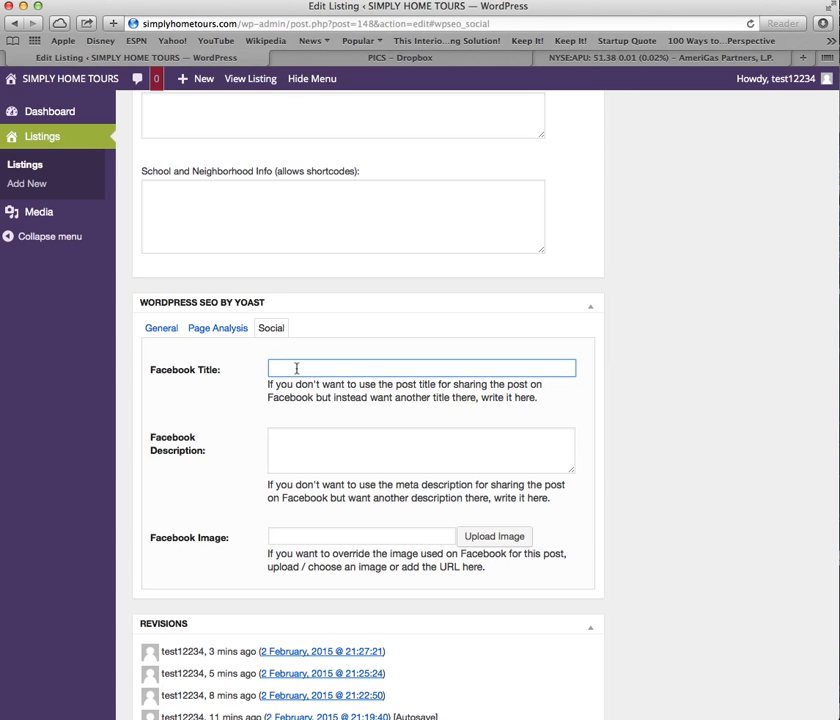
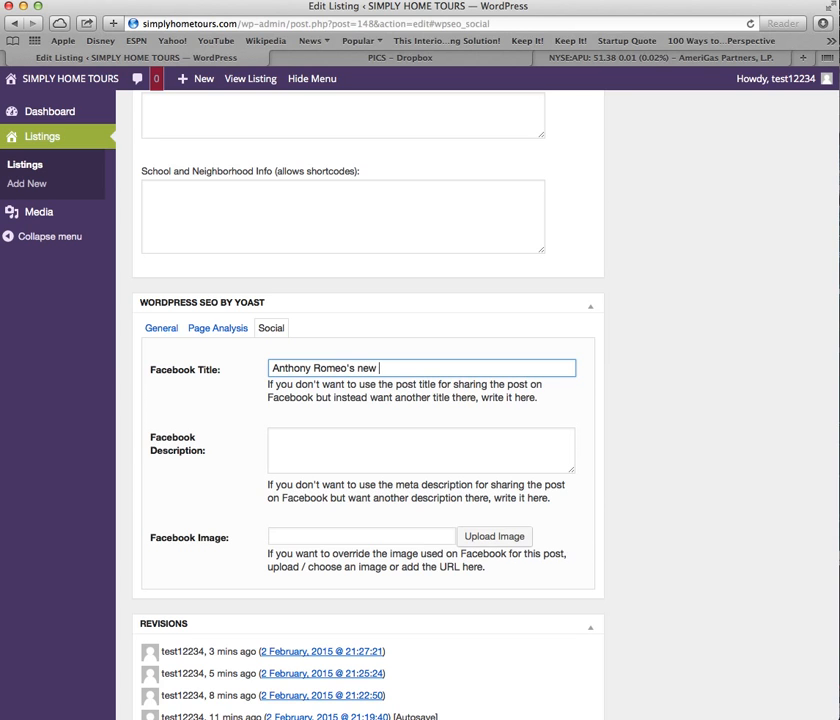
text( listing with 3d tour)
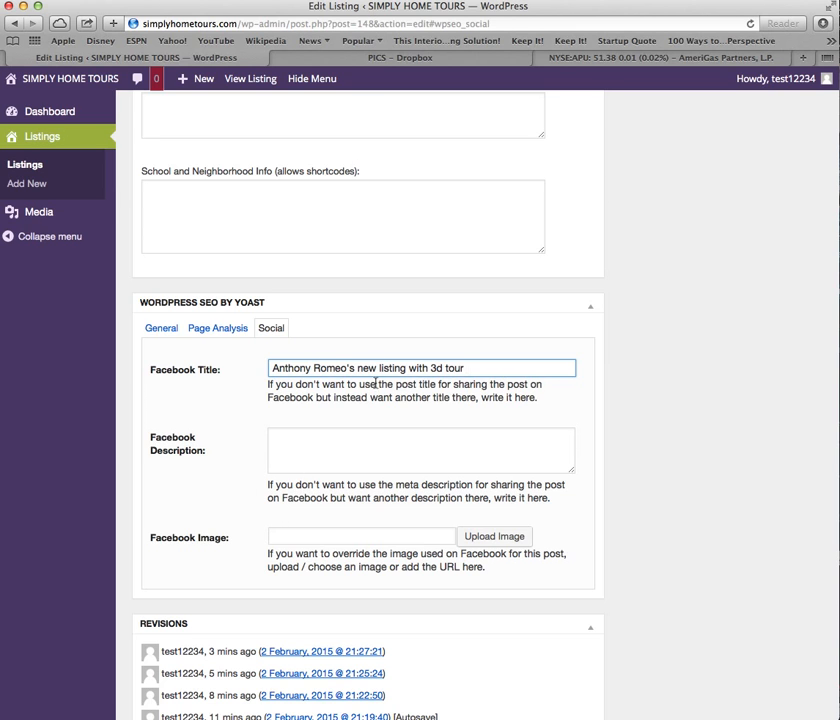
Paste the Summerlin home description into the Facebook Description field.
click(336, 437)
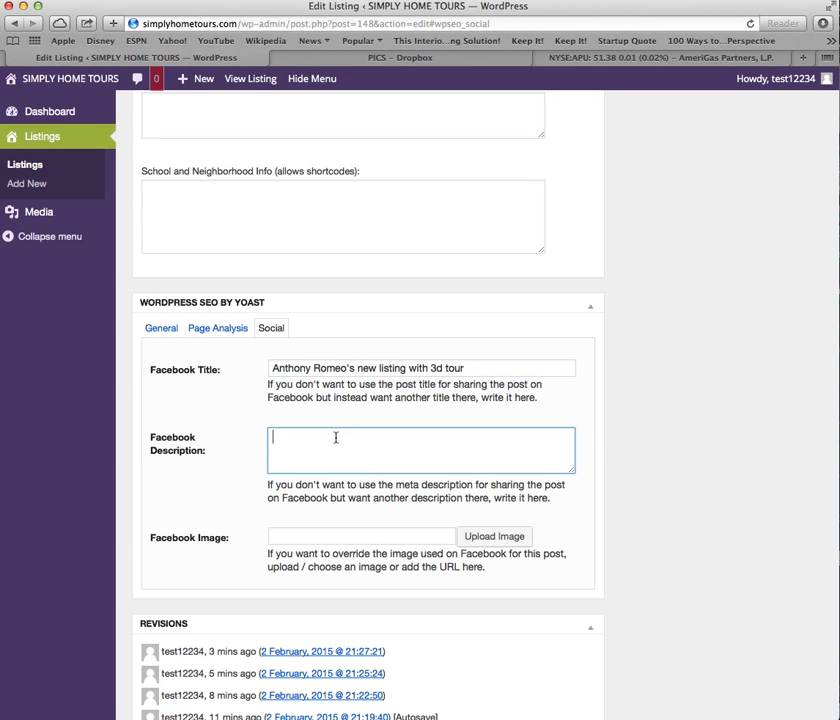
key(super+grave)
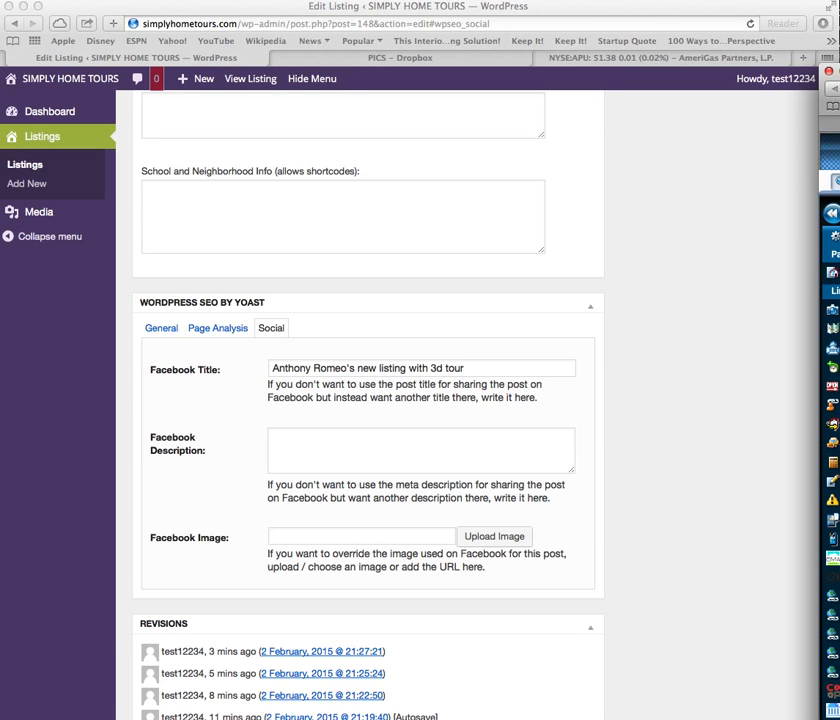
click(339, 430)
key(super+v)
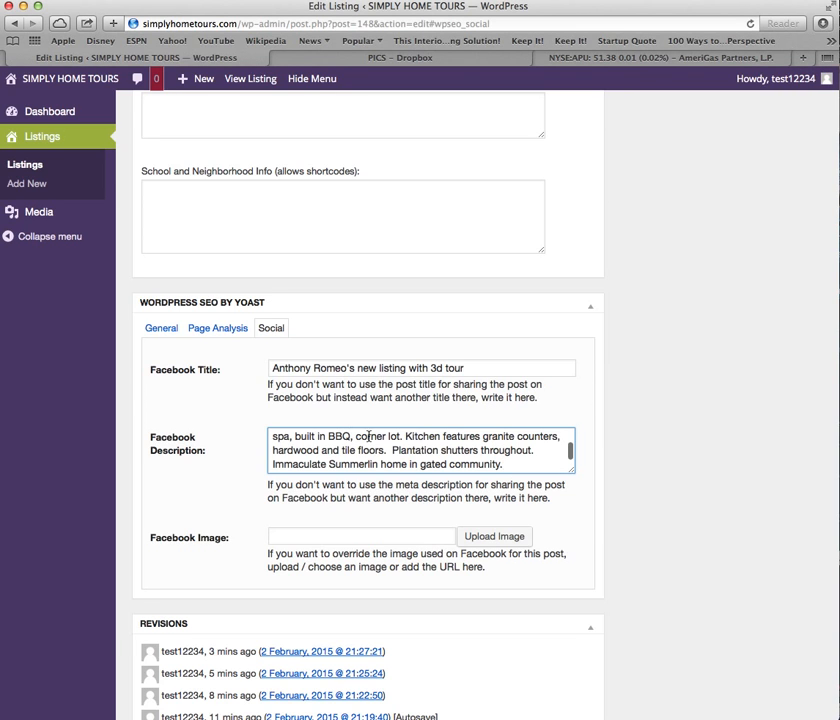
click(505, 540)
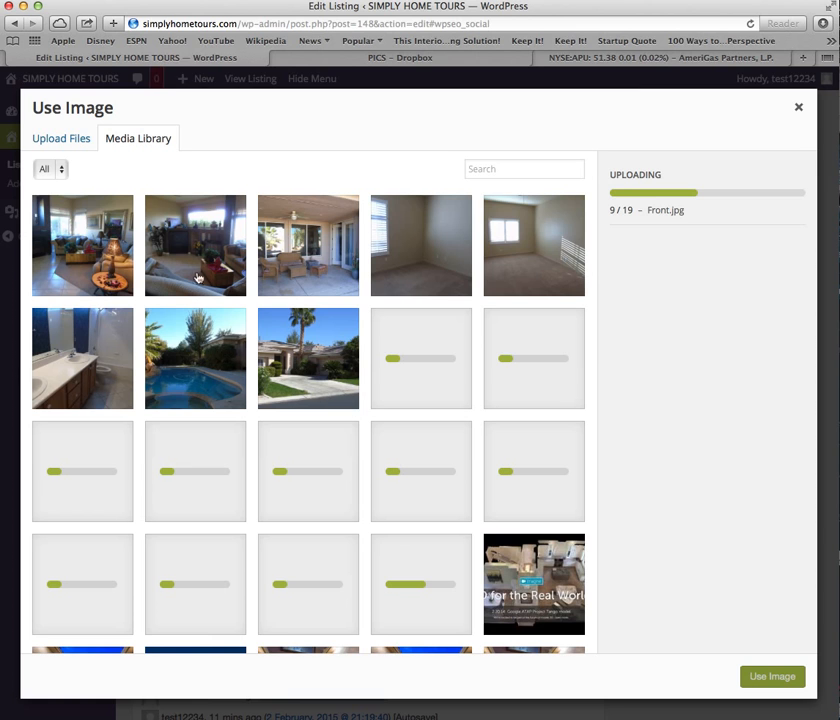
click(296, 366)
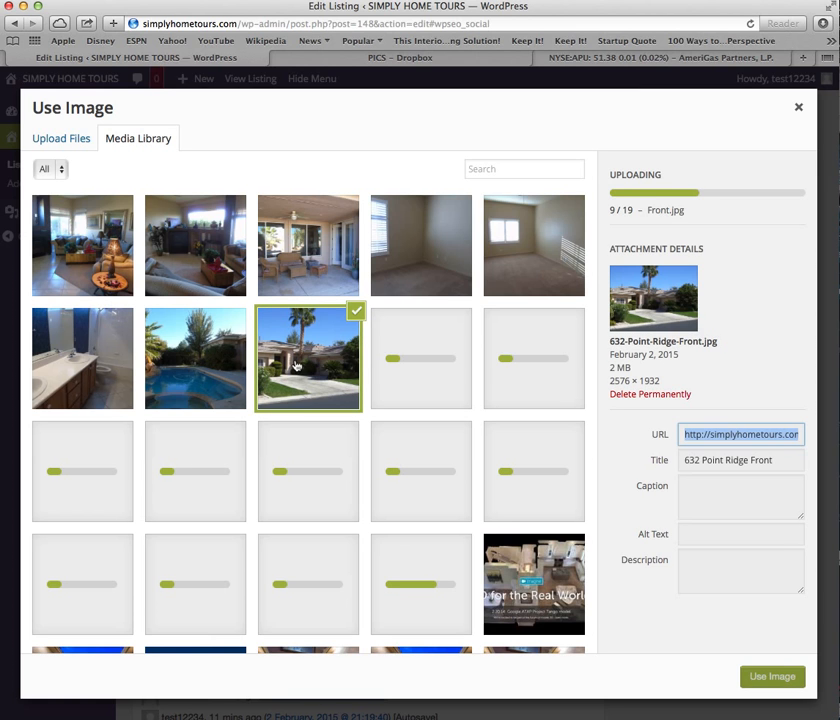
click(765, 677)
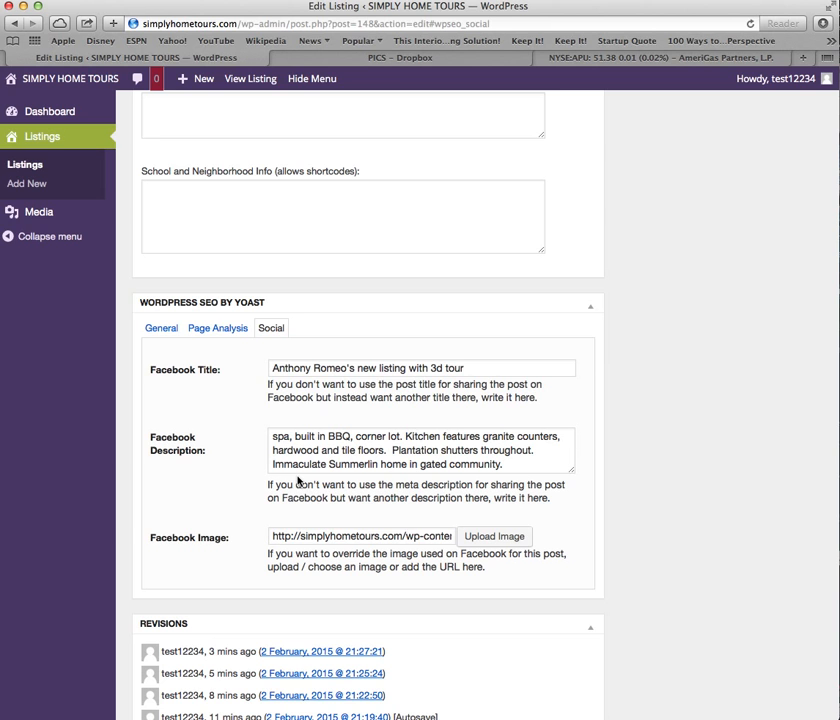
scroll(297, 481, up, 15)
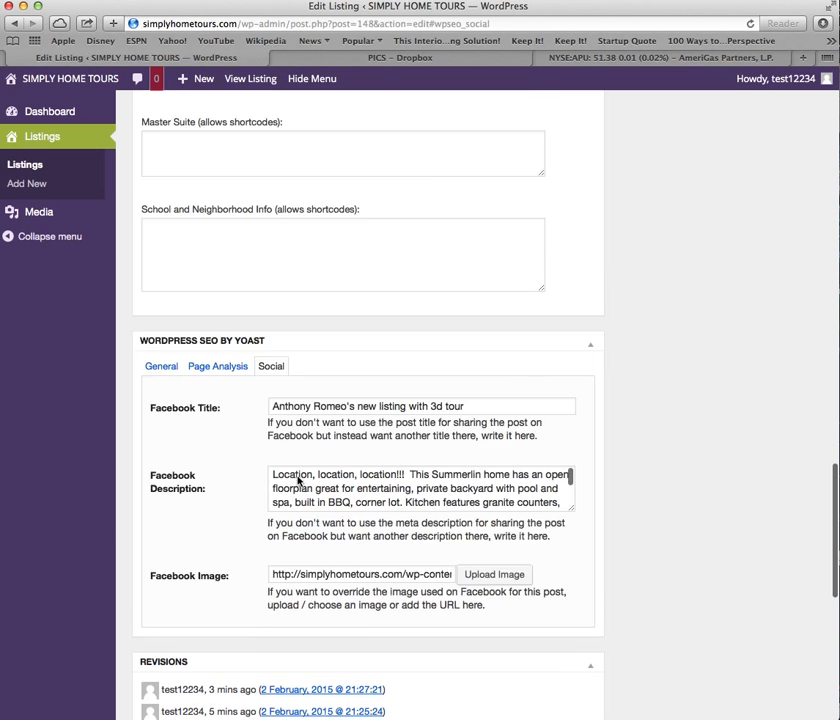
scroll(297, 476, down, 10)
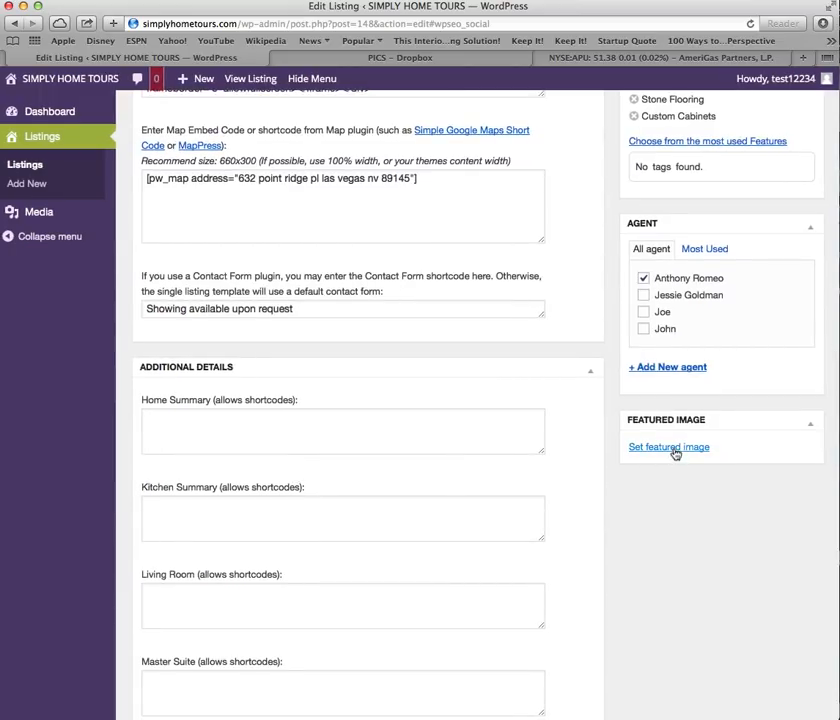
click(673, 452)
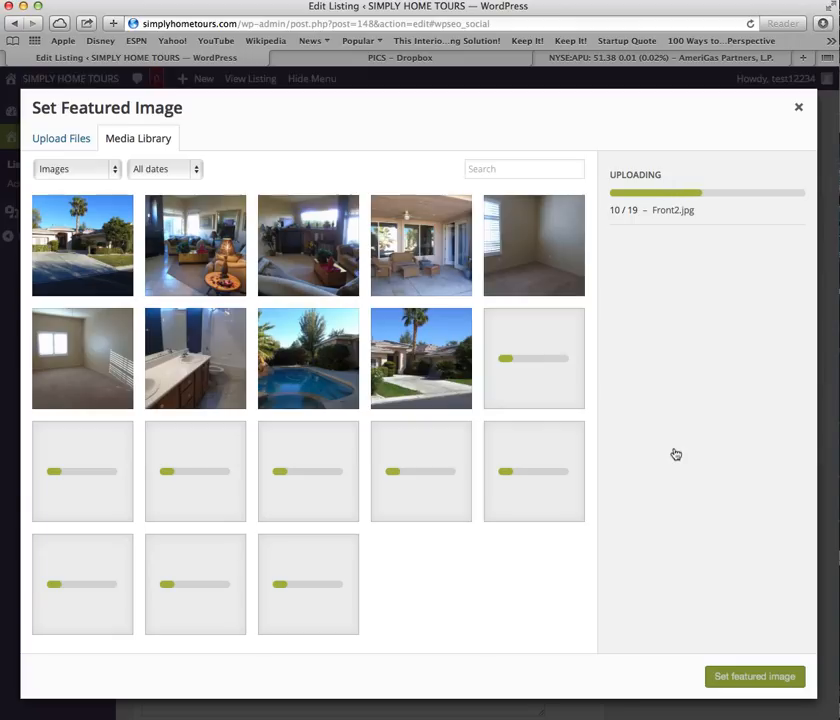
click(414, 368)
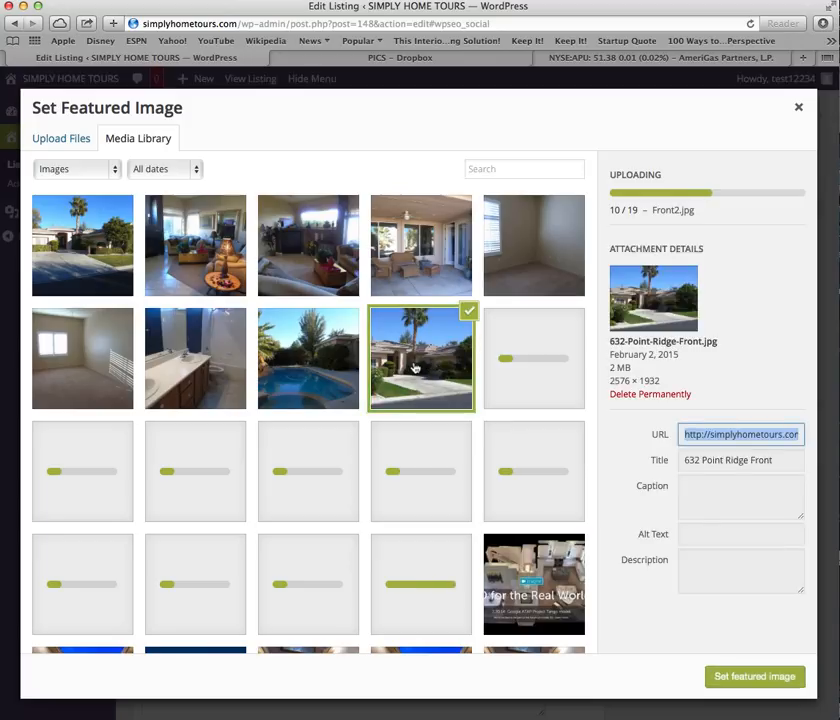
click(750, 680)
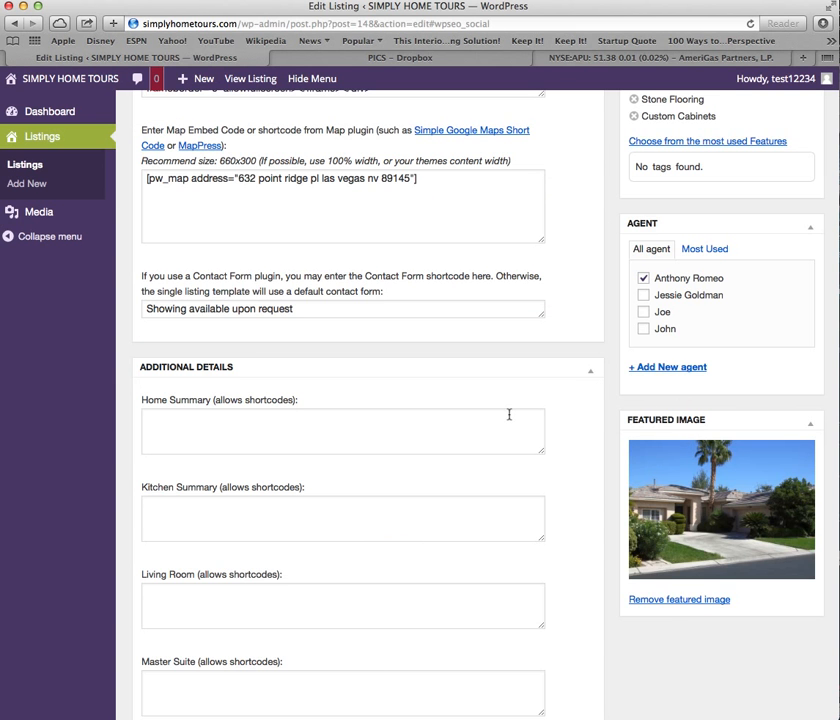
scroll(555, 392, up, 15)
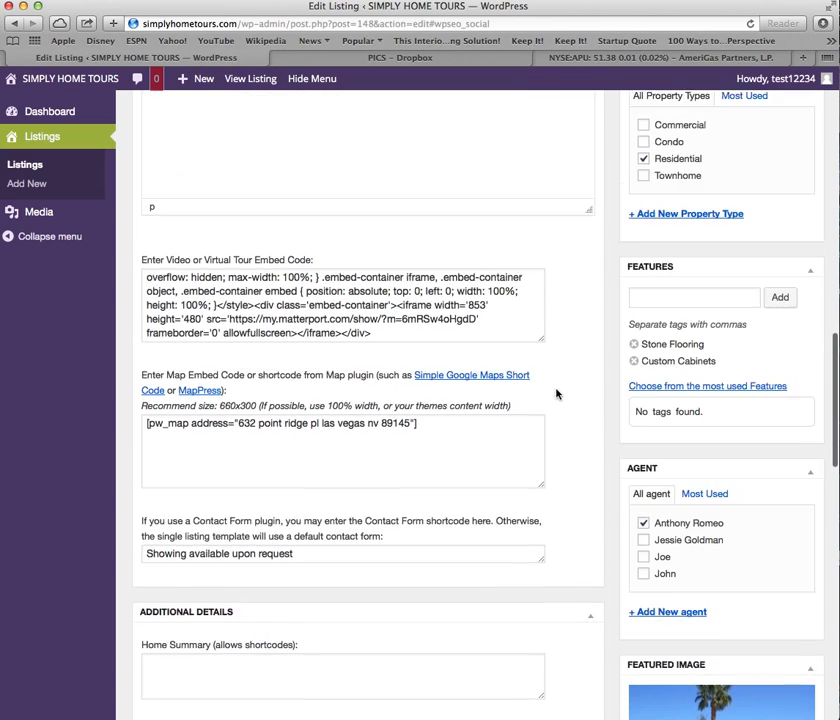
scroll(556, 391, up, 10)
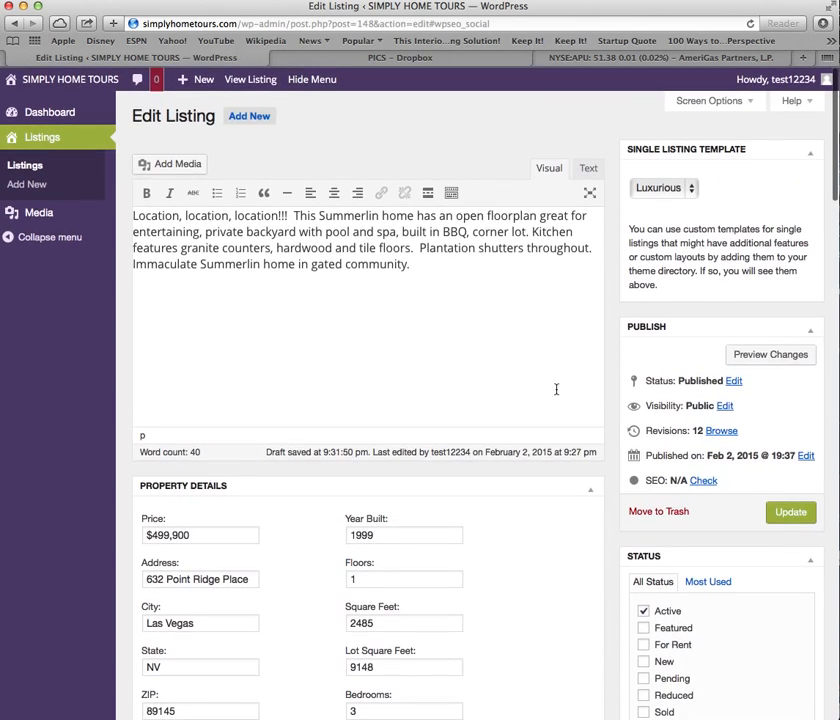
scroll(556, 389, down, 3)
scroll(556, 389, down, 12)
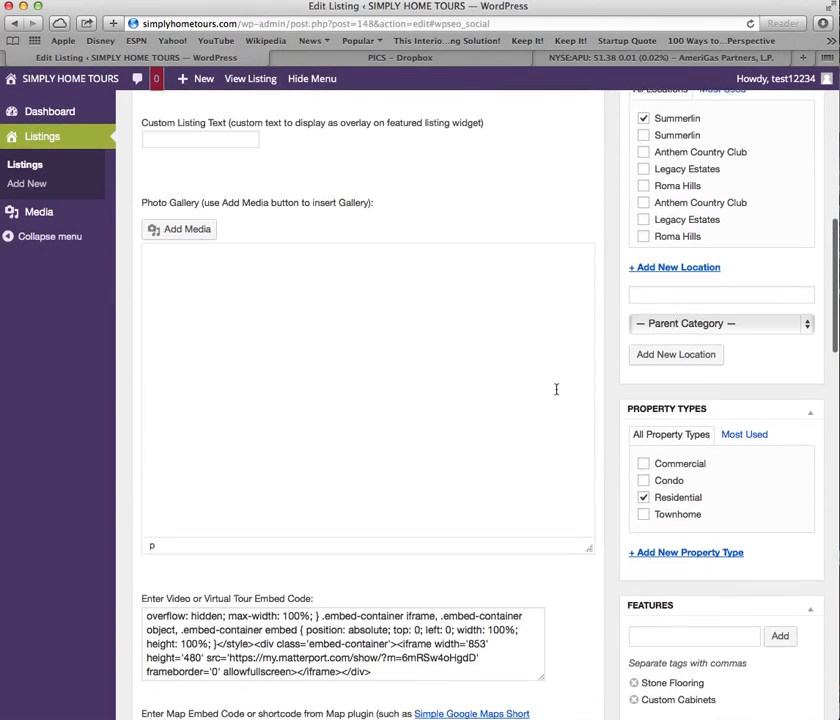
scroll(556, 389, down, 6)
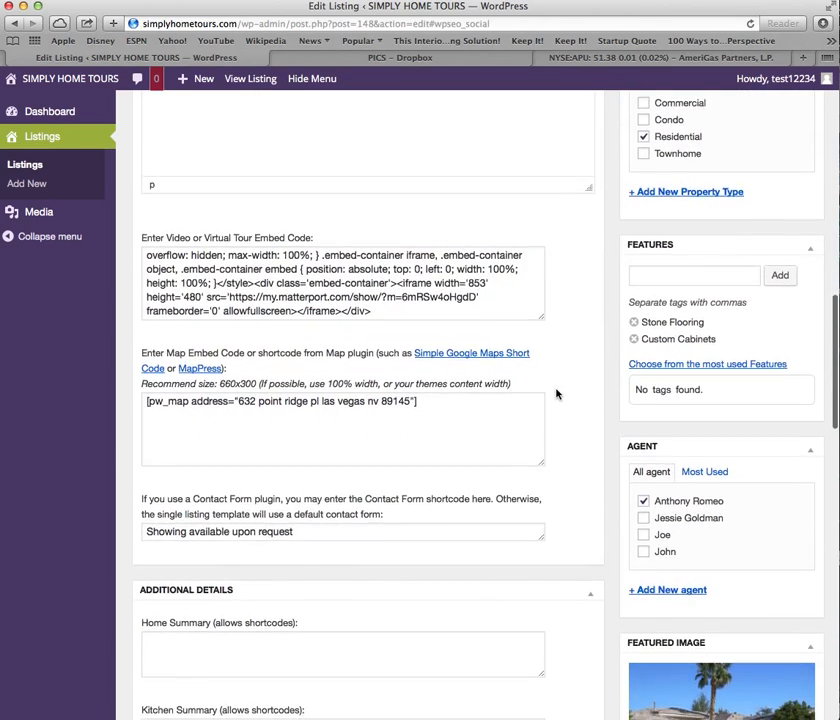
scroll(557, 393, down, 4)
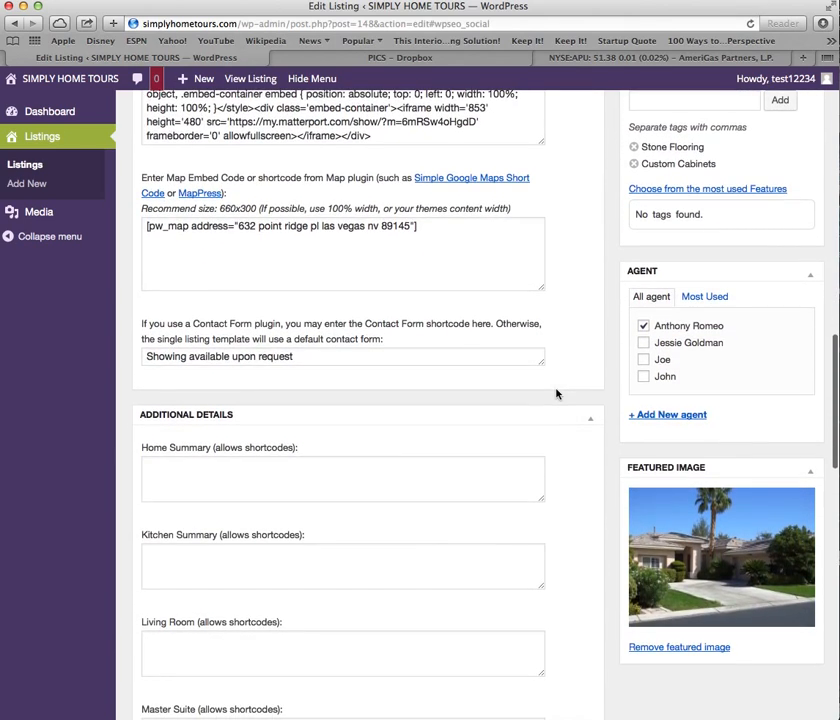
scroll(593, 398, up, 20)
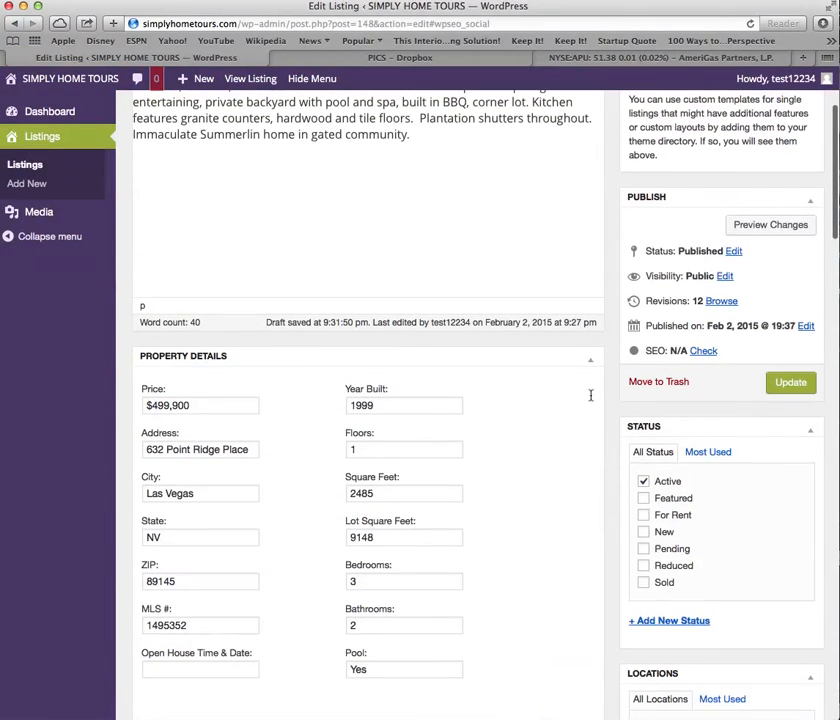
scroll(577, 306, up, 3)
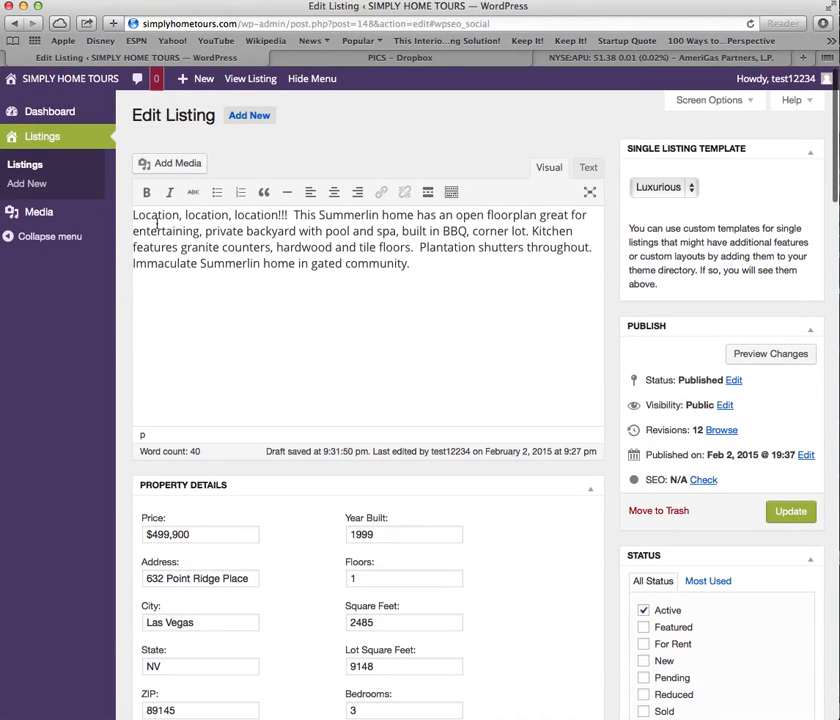
scroll(491, 299, down, 5)
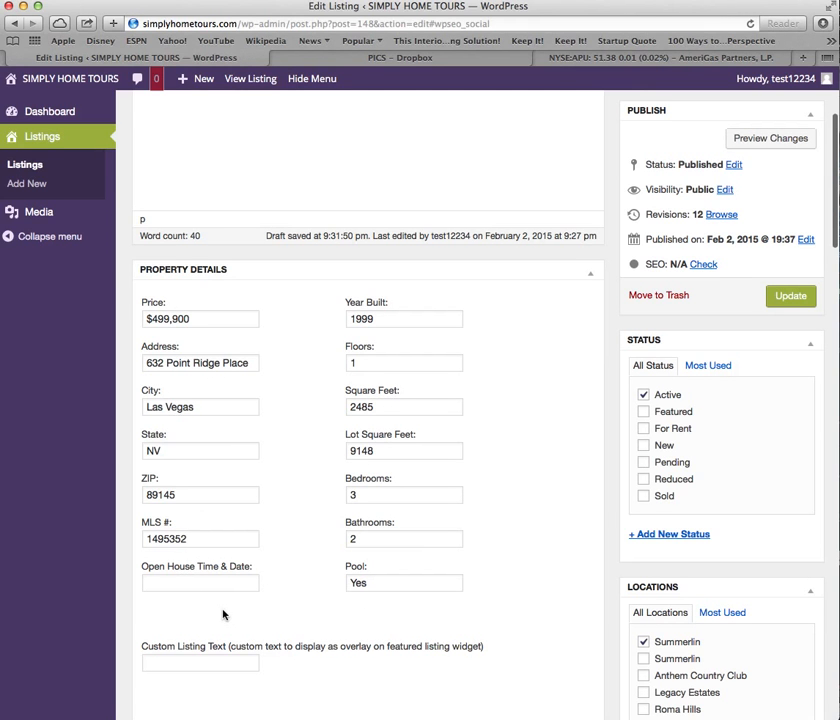
scroll(223, 613, down, 2)
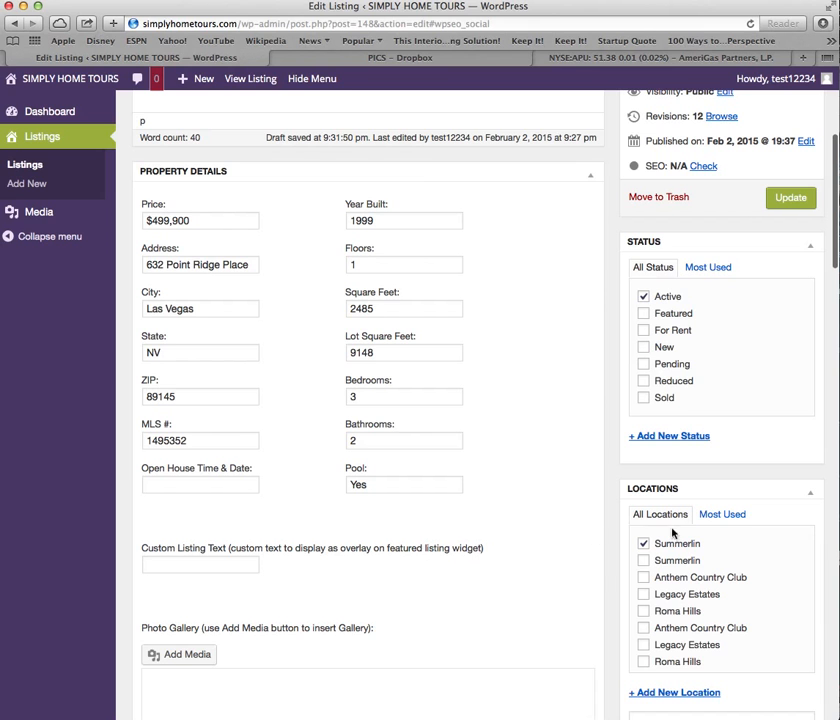
scroll(538, 463, down, 6)
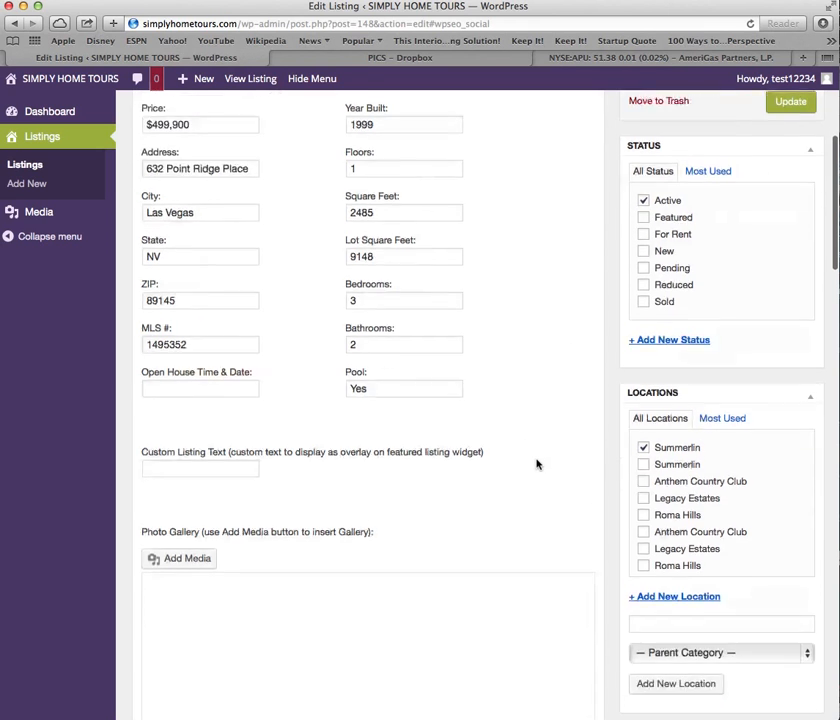
scroll(606, 476, down, 2)
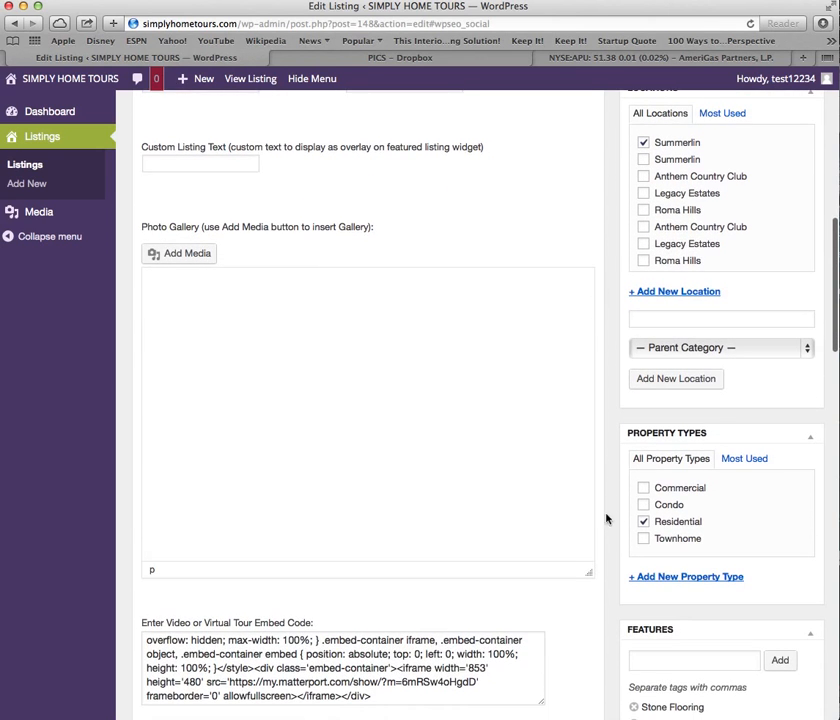
scroll(574, 514, down, 4)
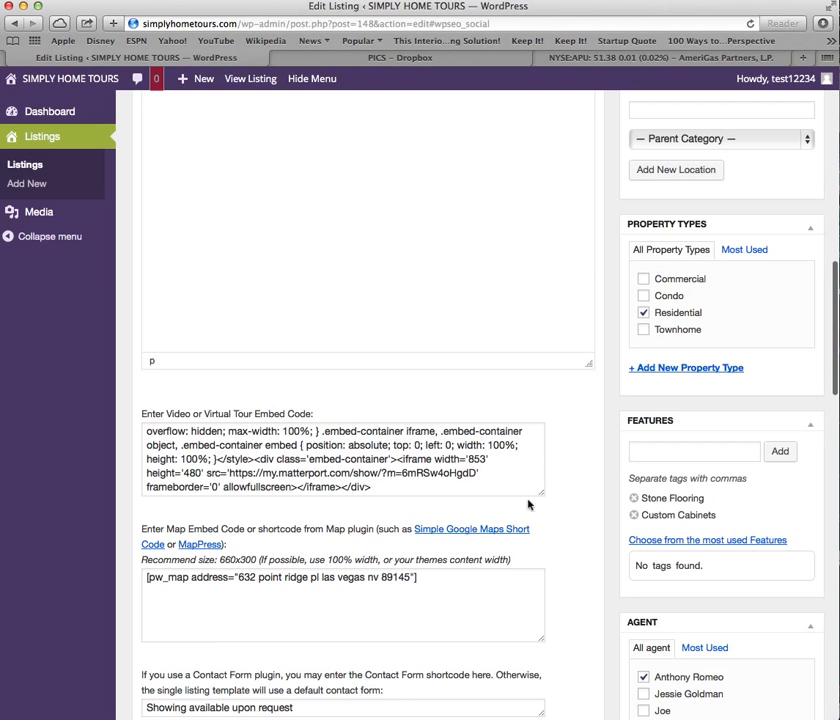
scroll(587, 527, down, 2)
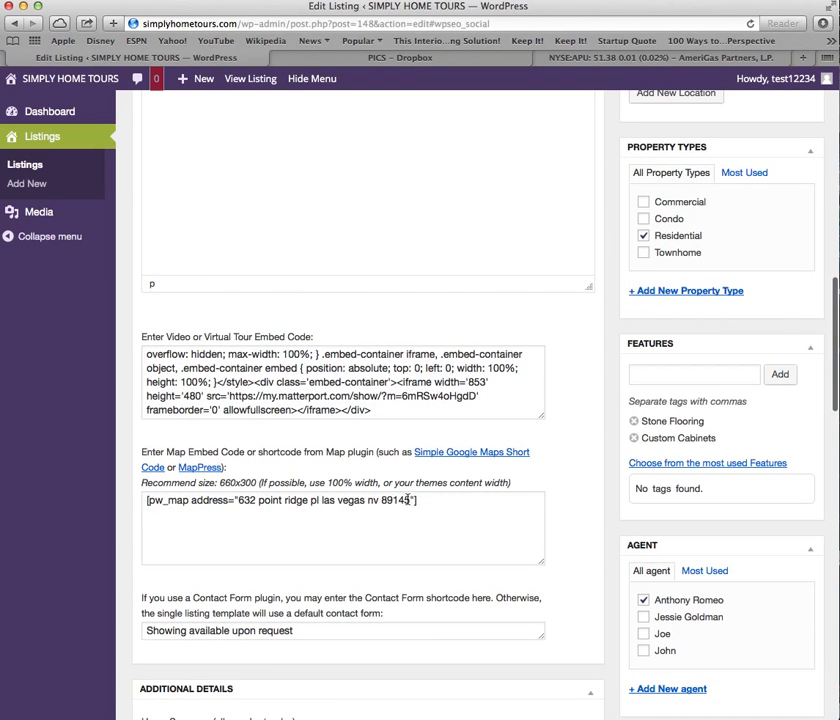
scroll(511, 516, down, 4)
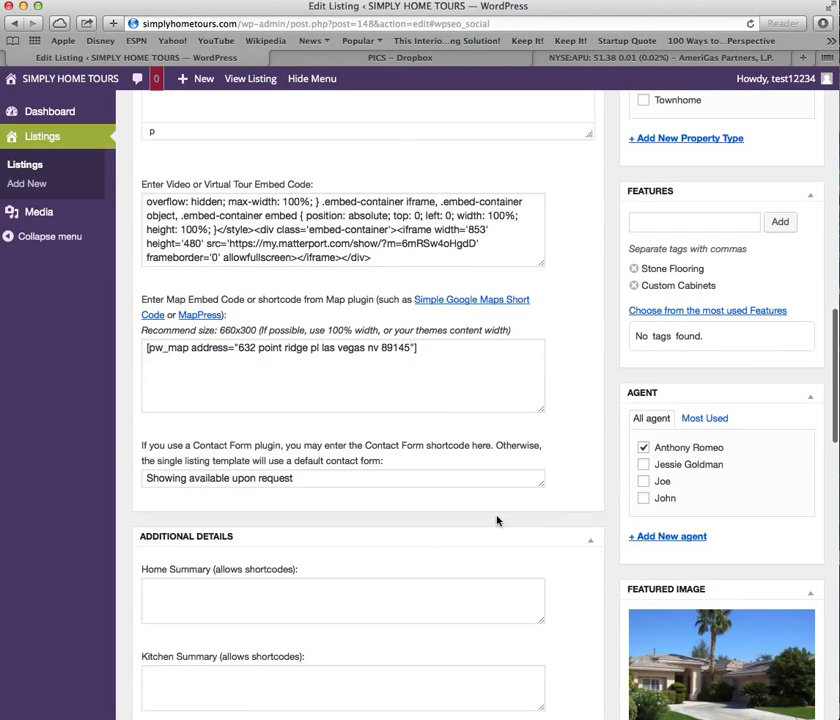
scroll(347, 504, down, 1)
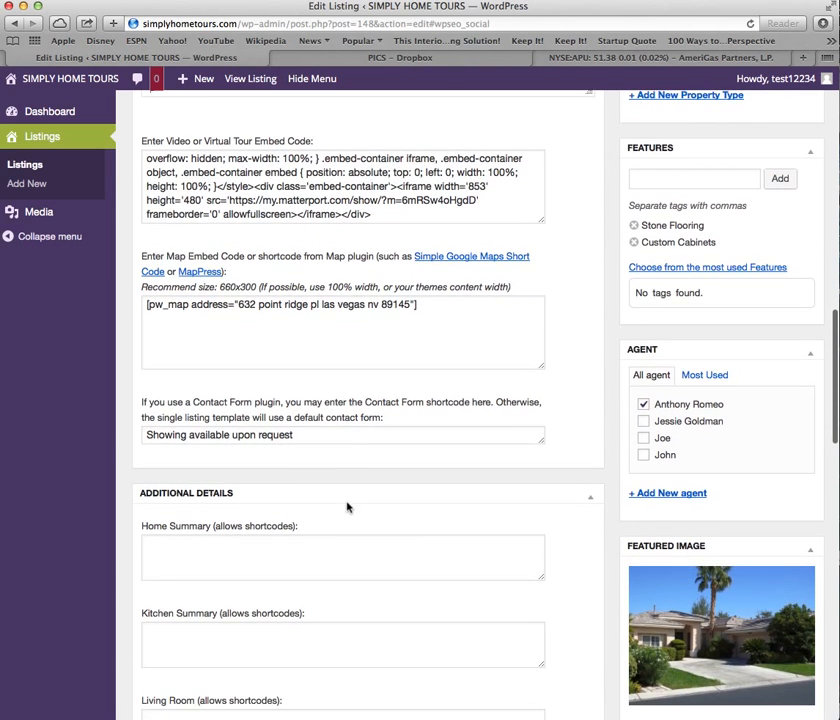
scroll(336, 492, down, 9)
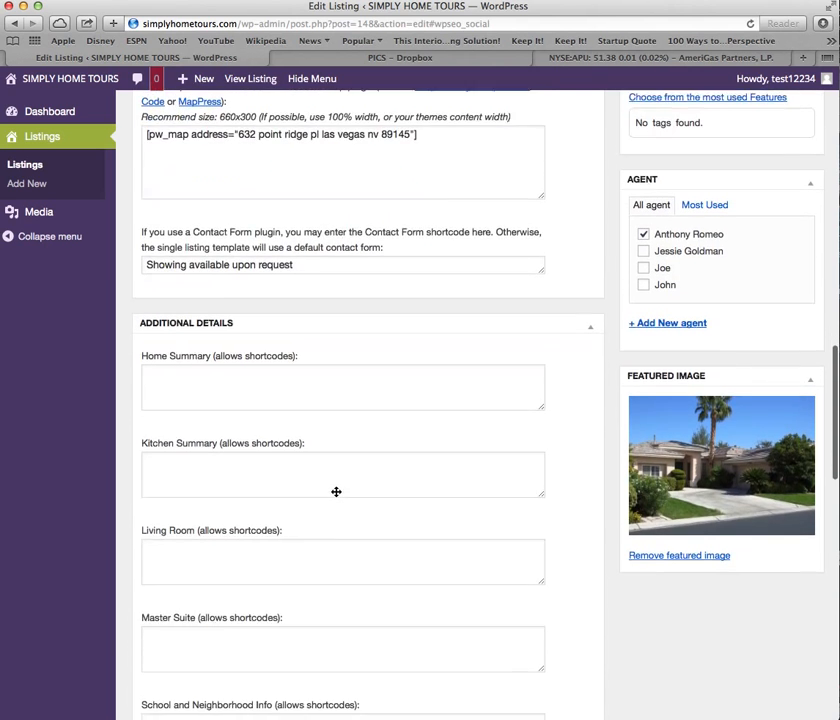
scroll(338, 365, down, 6)
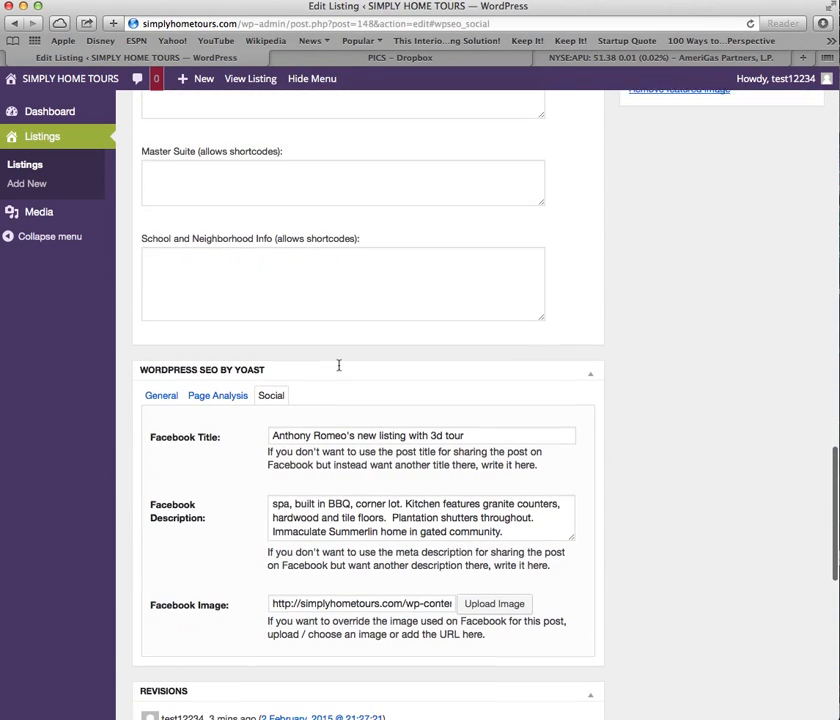
scroll(339, 366, up, 1)
scroll(300, 390, down, 2)
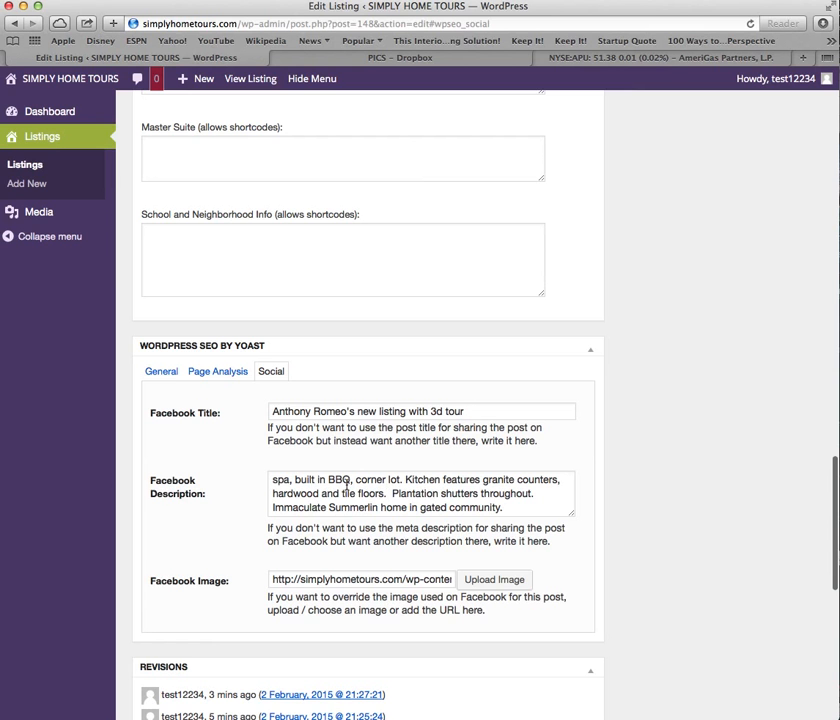
Return to the Photo Gallery box and open Add Media to reach the 19 uploading photos.
scroll(322, 600, down, 1)
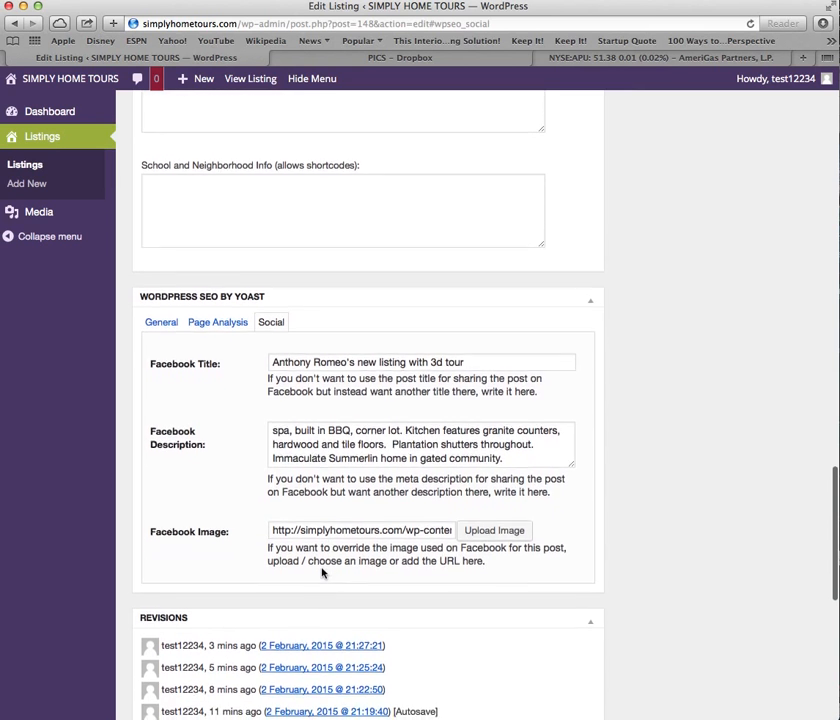
scroll(322, 600, up, 6)
scroll(322, 573, up, 10)
scroll(321, 573, up, 1)
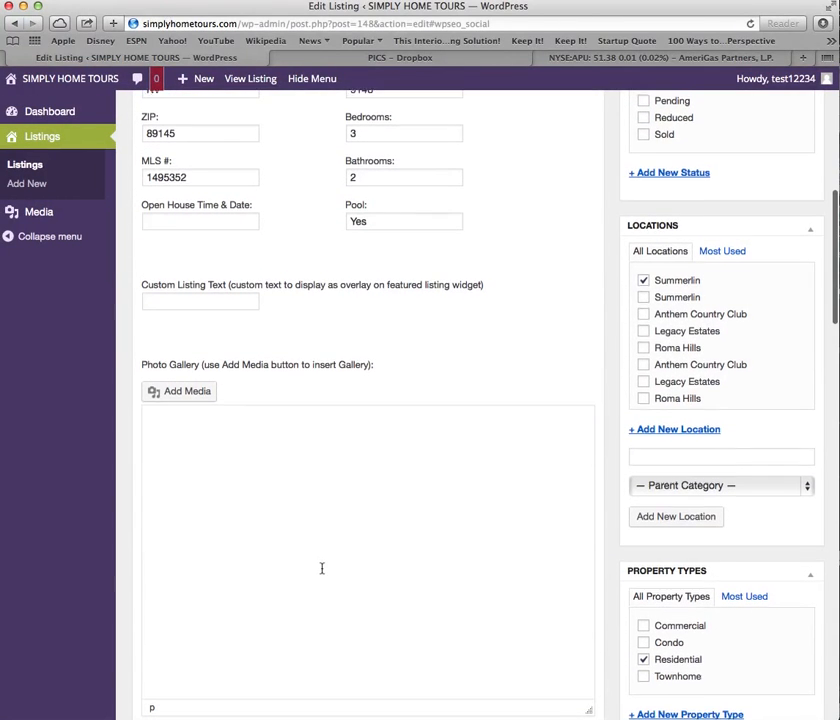
click(184, 392)
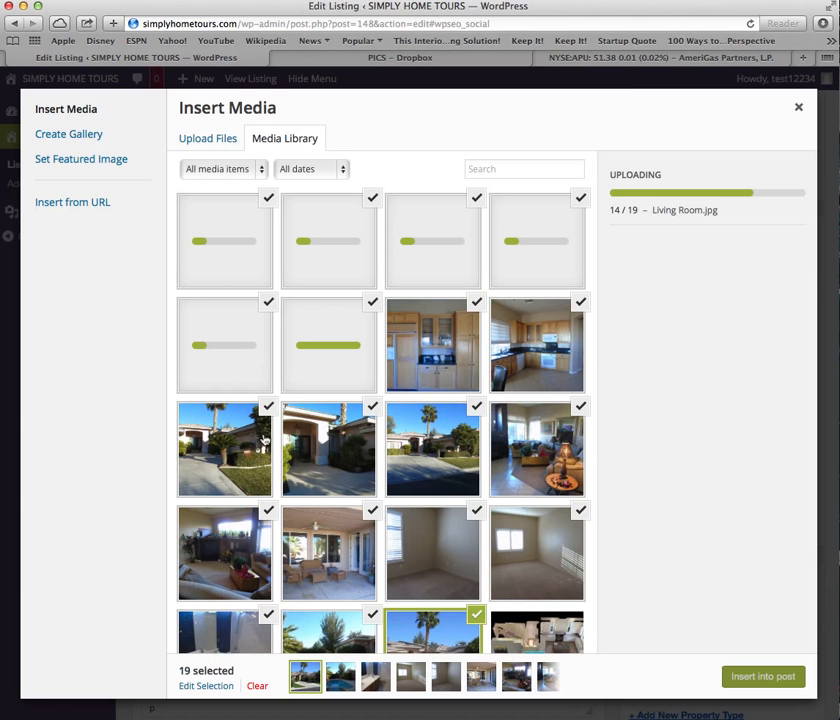
Rework the photo selection, ending with a range from Front3 to Family Room.
scroll(300, 420, down, 5)
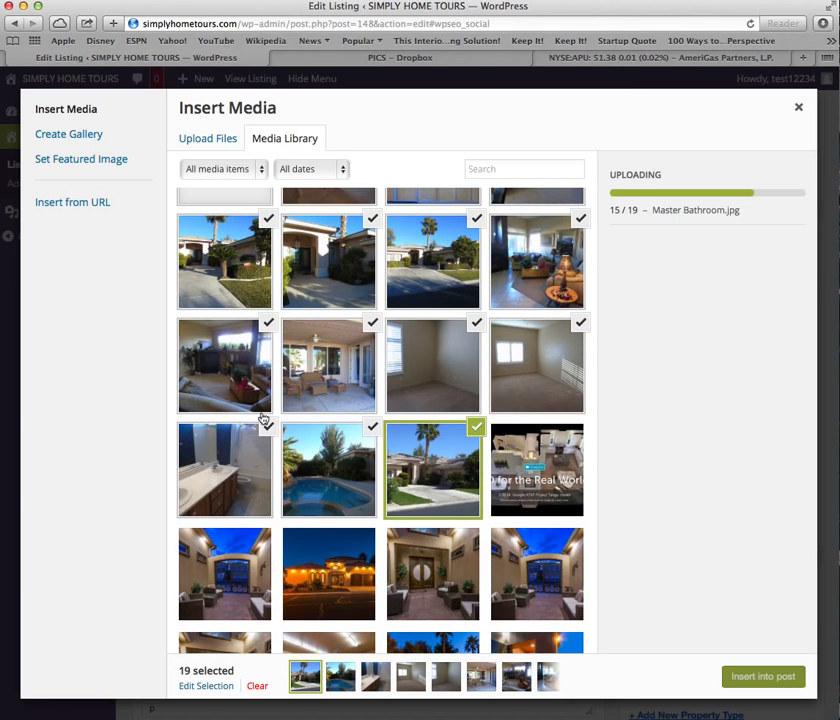
scroll(290, 430, up, 5)
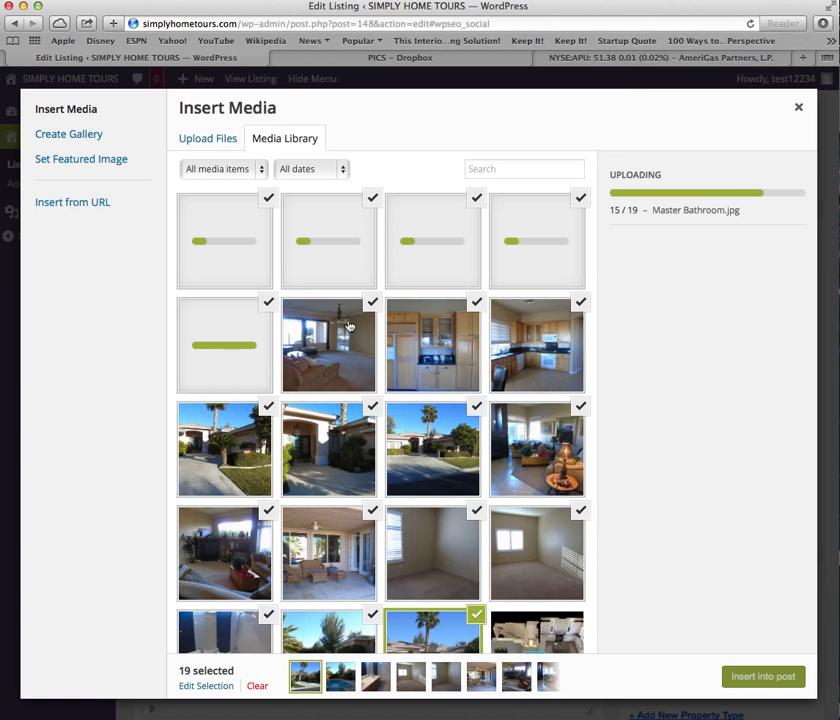
click(361, 309)
click(342, 319)
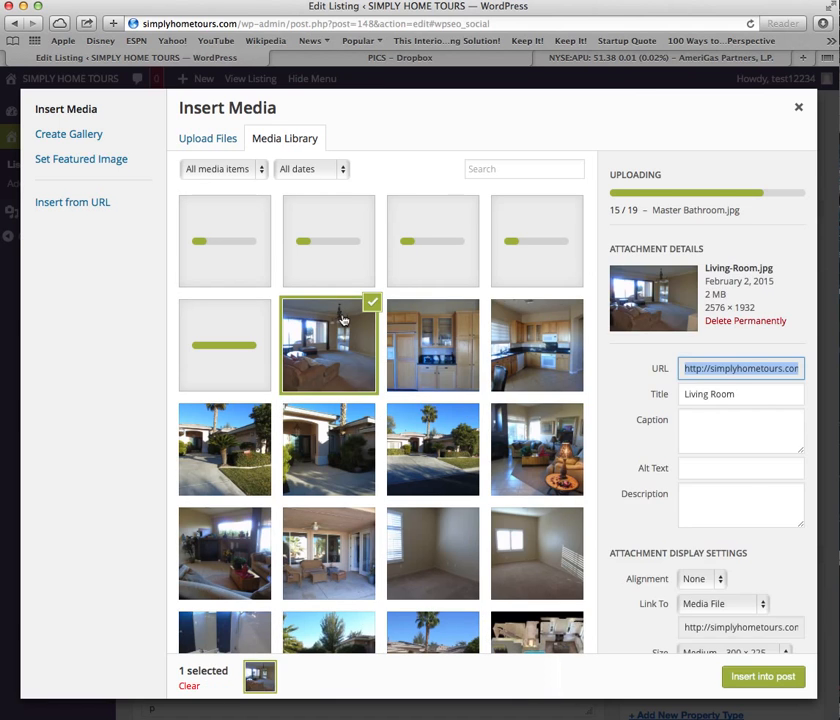
click(451, 369)
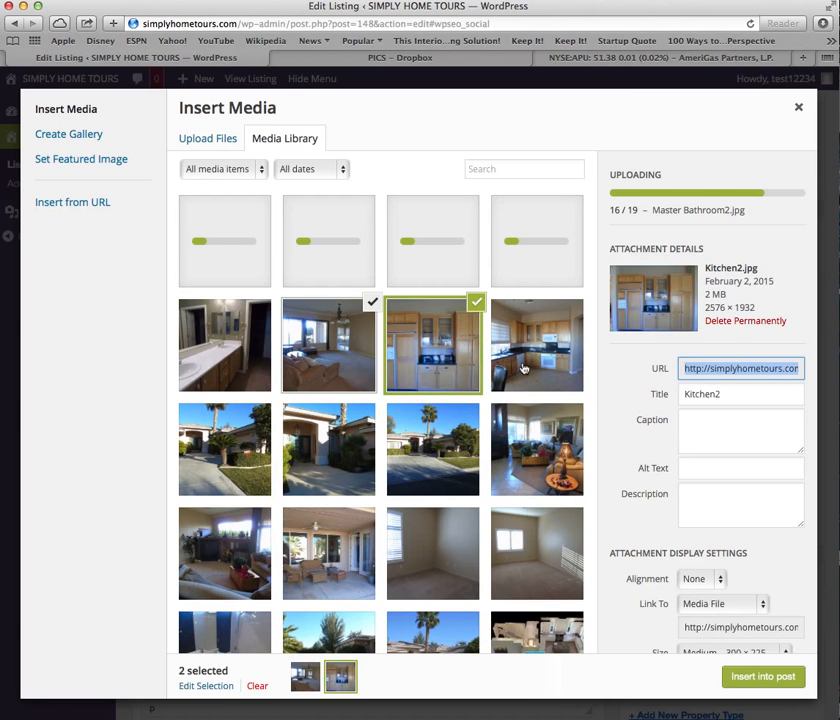
super+click(540, 369)
click(537, 449)
click(437, 449)
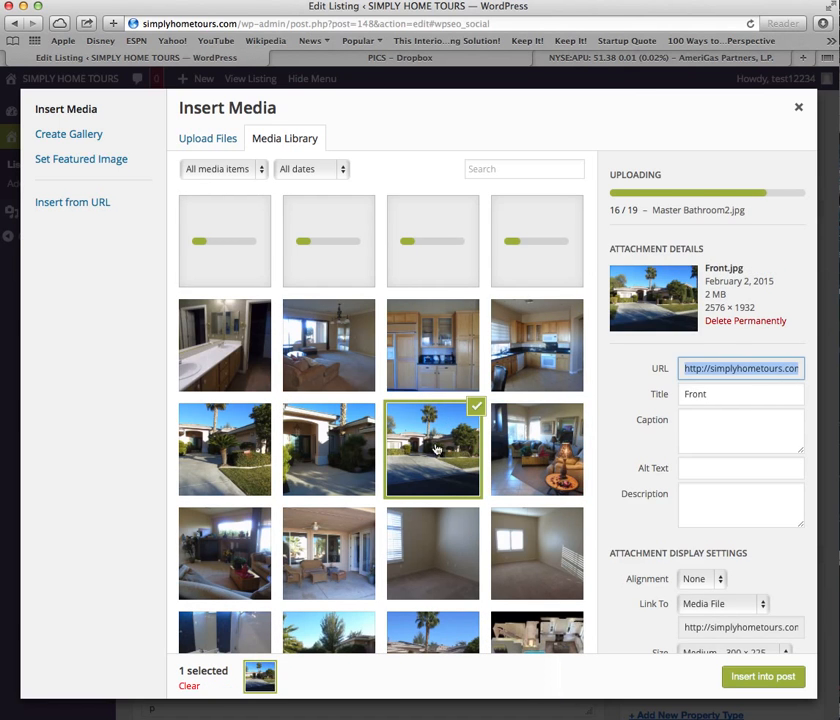
click(330, 449)
click(232, 445)
click(225, 550)
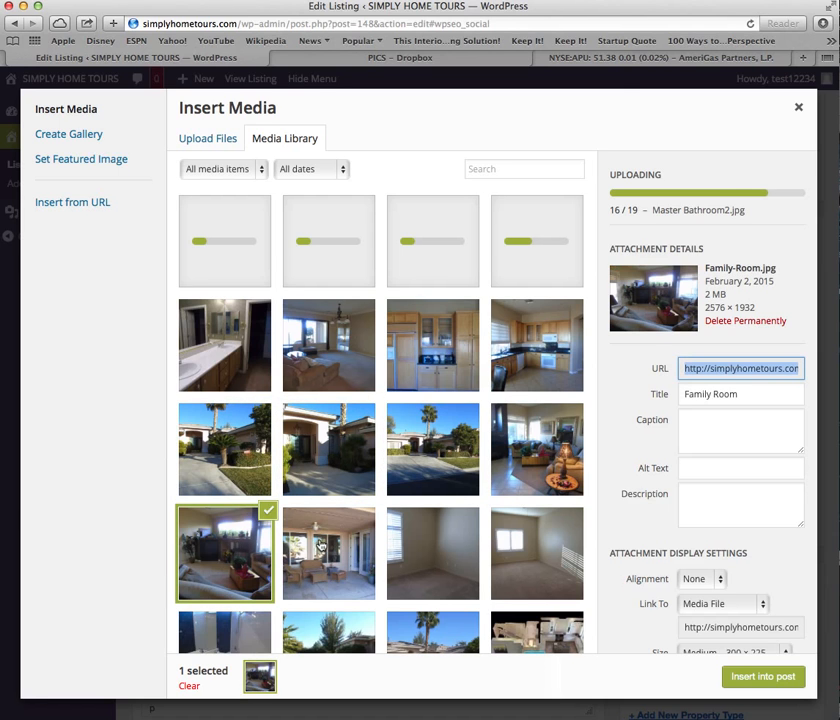
shift+click(245, 413)
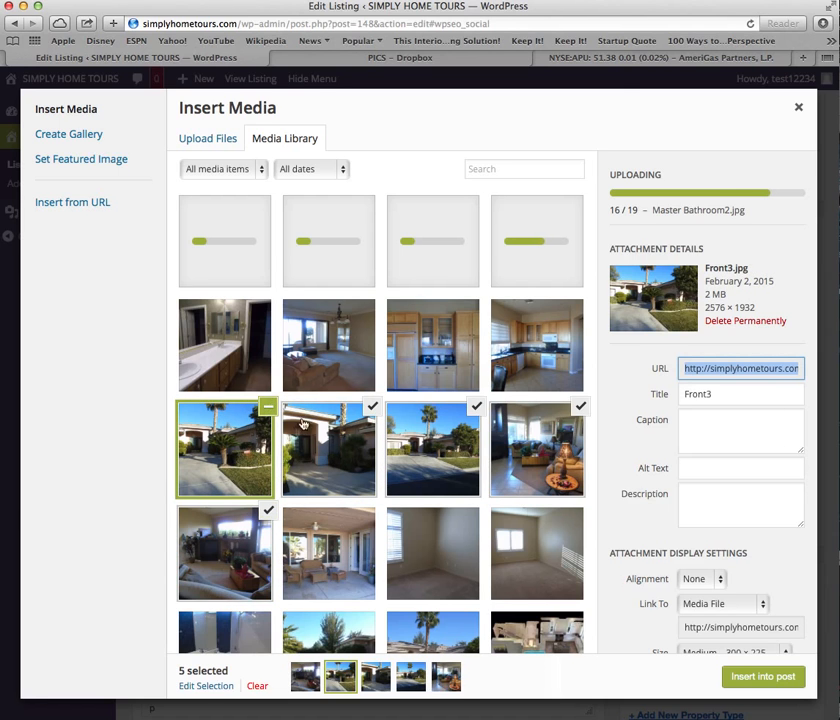
Add patio, bedroom, bathroom, pool, front, kitchen, living room and master photos, then insert them.
super+click(330, 548)
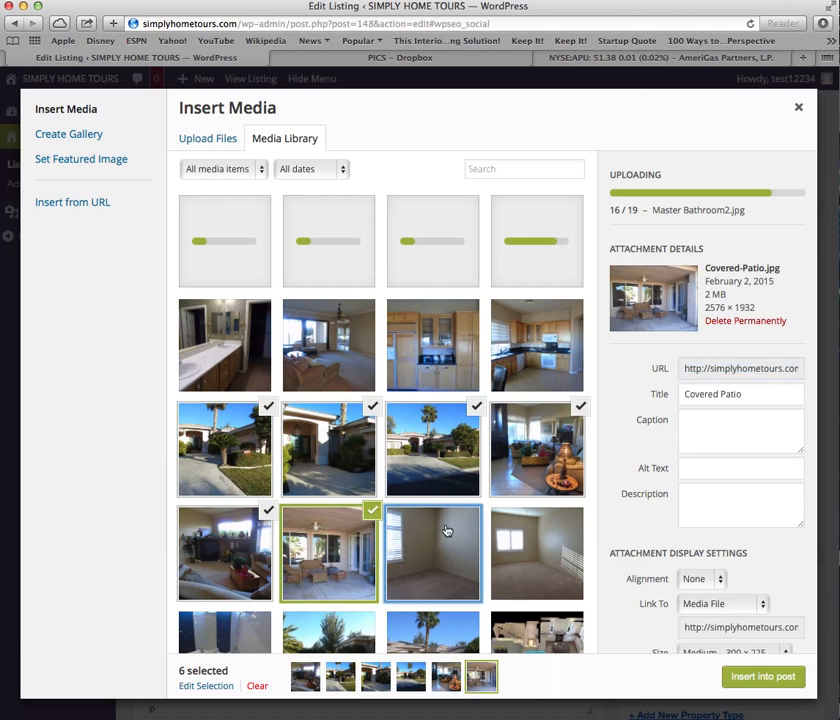
super+click(446, 532)
super+click(540, 538)
super+click(248, 637)
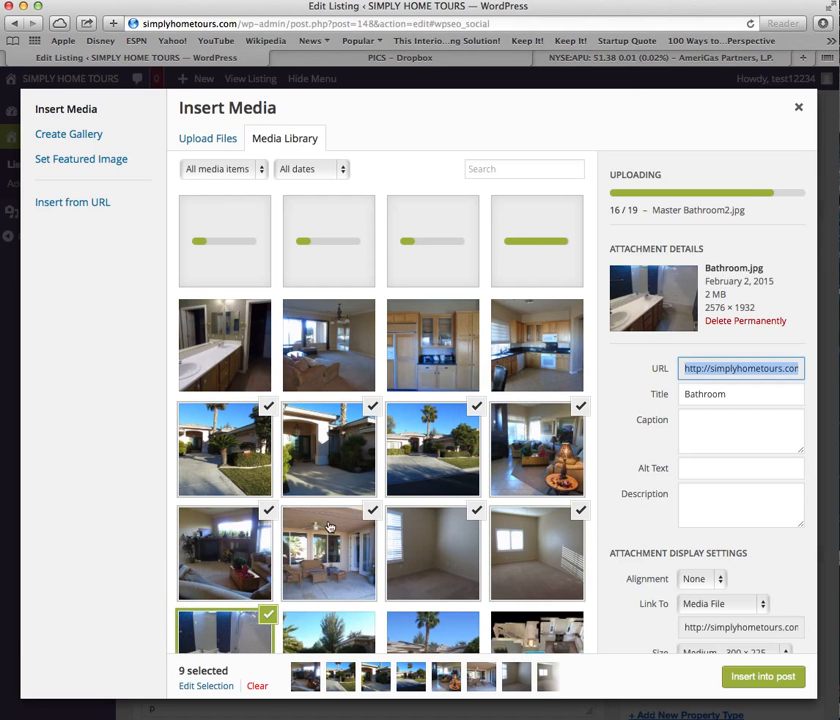
scroll(300, 500, down, 3)
super+click(333, 479)
super+click(430, 451)
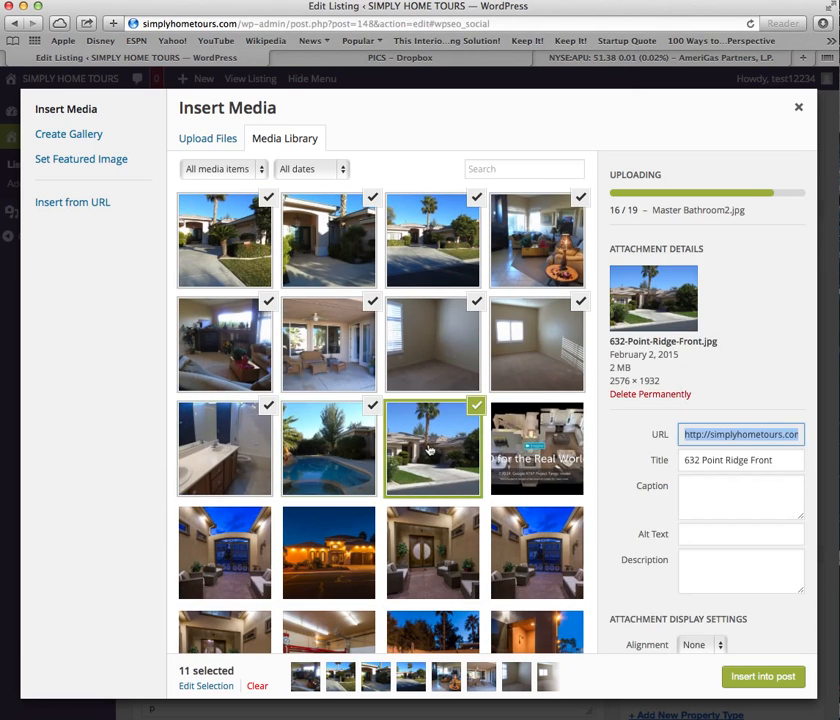
scroll(418, 370, up, 3)
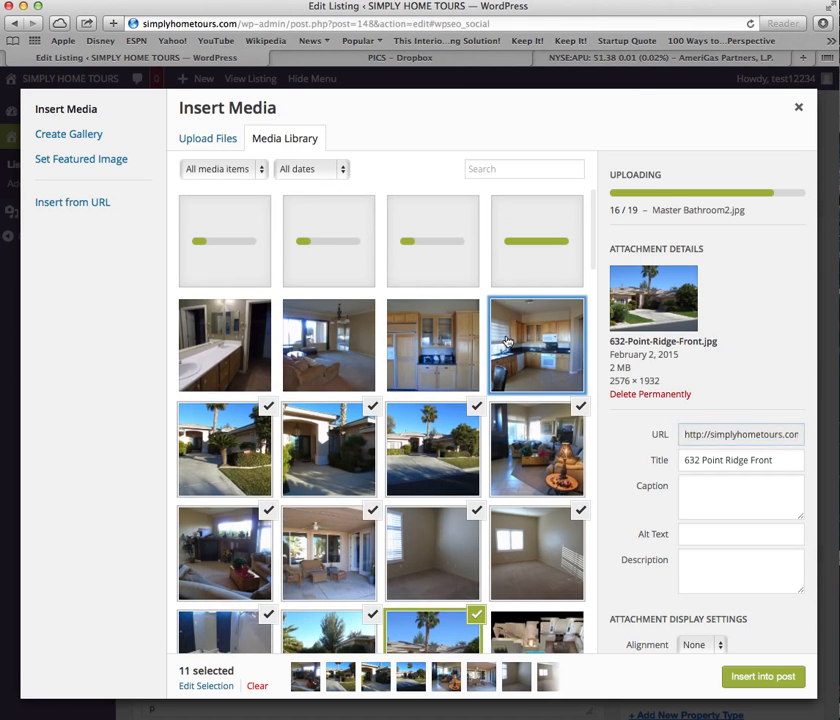
super+click(530, 340)
super+click(443, 345)
super+click(330, 345)
super+click(228, 351)
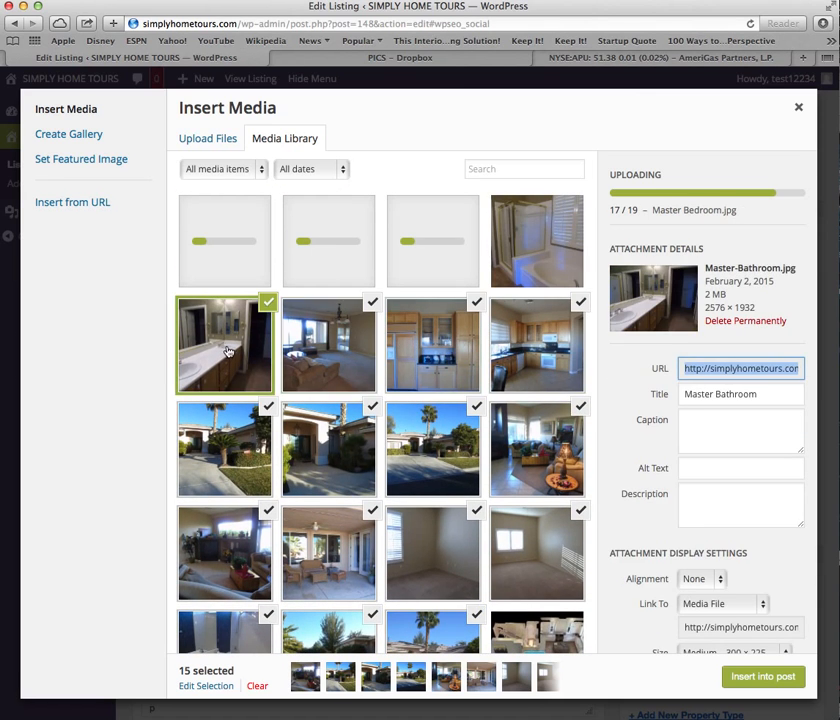
super+click(540, 229)
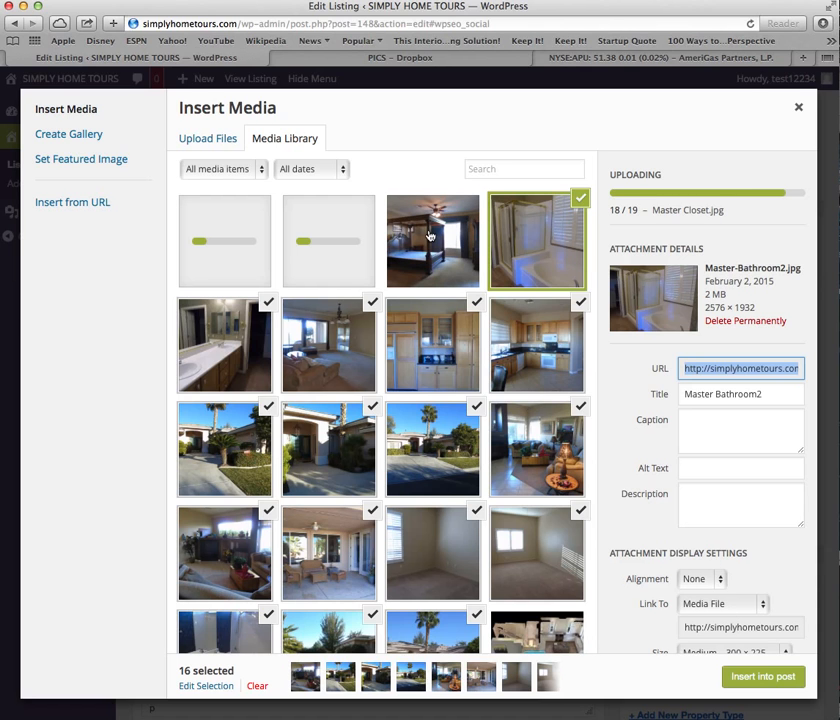
click(441, 248)
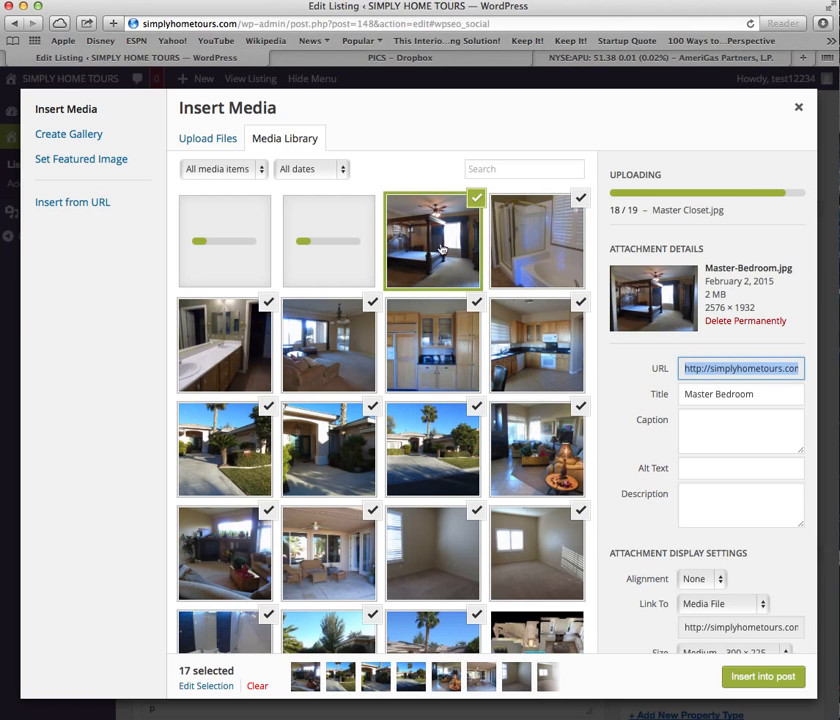
click(762, 677)
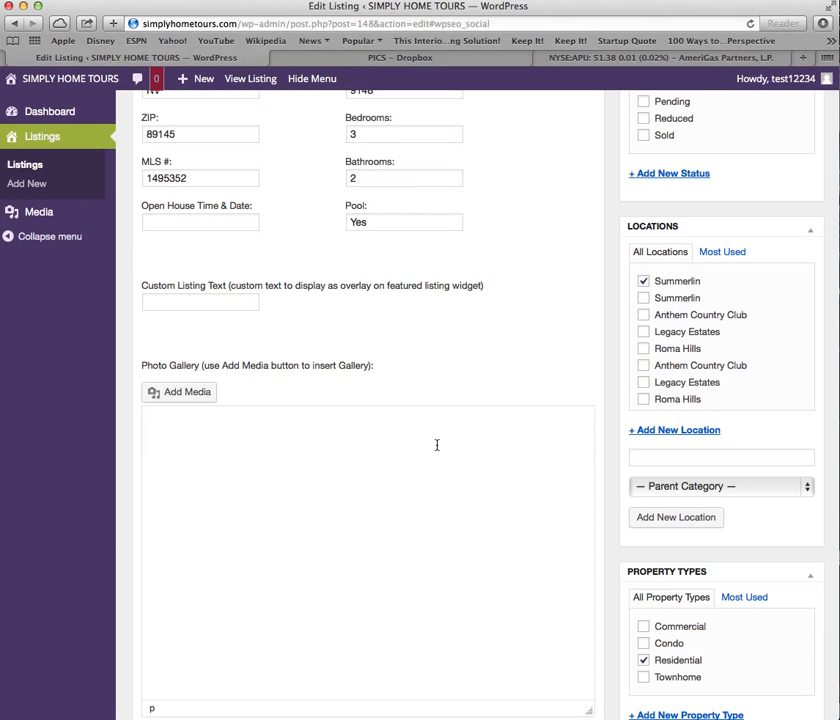
Review the inserted gallery images and update the listing, saving revision 13.
scroll(436, 445, down, 4)
scroll(436, 445, up, 4)
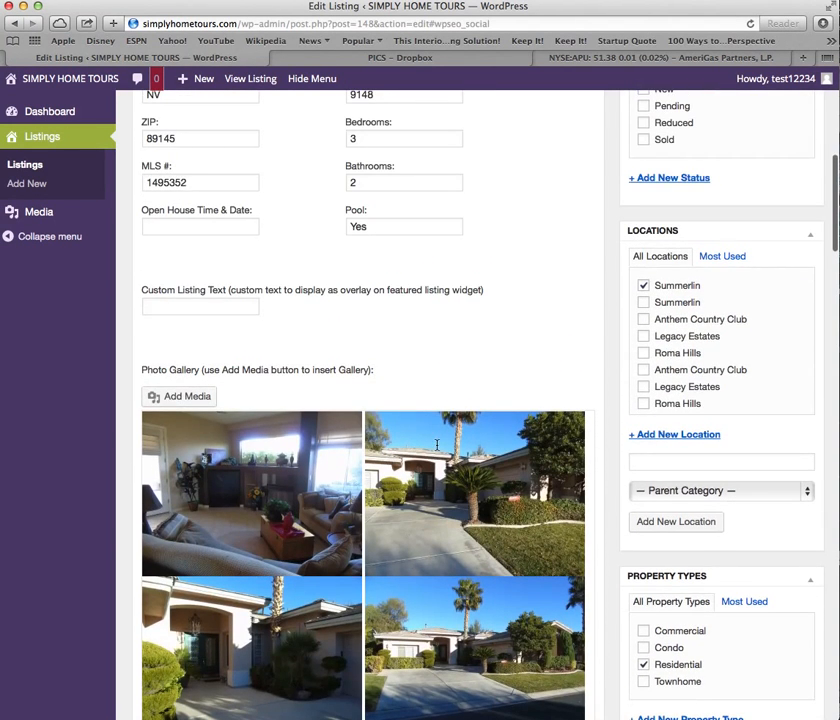
scroll(436, 445, down, 1)
scroll(436, 445, down, 10)
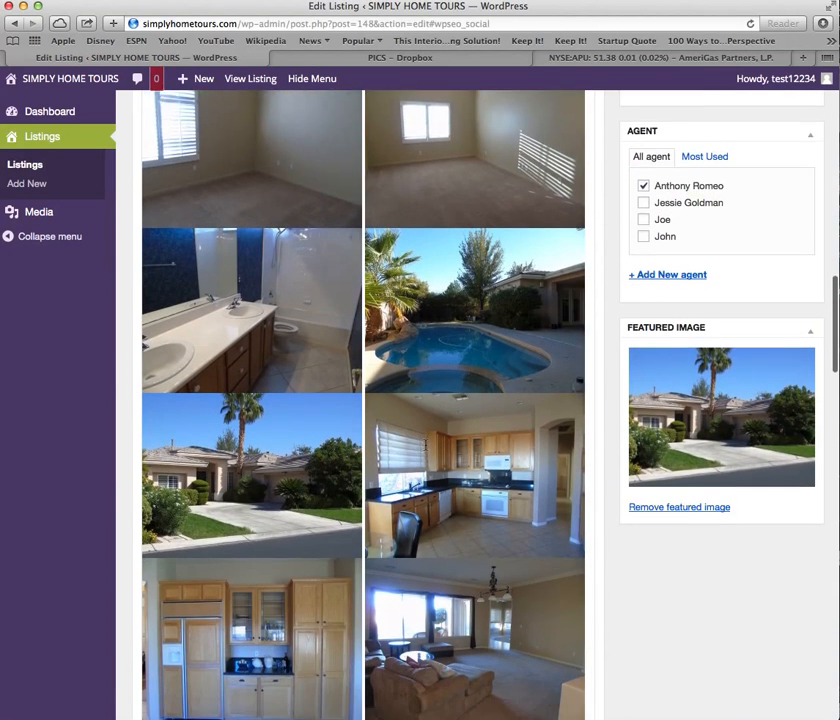
scroll(428, 446, down, 3)
scroll(428, 446, up, 3)
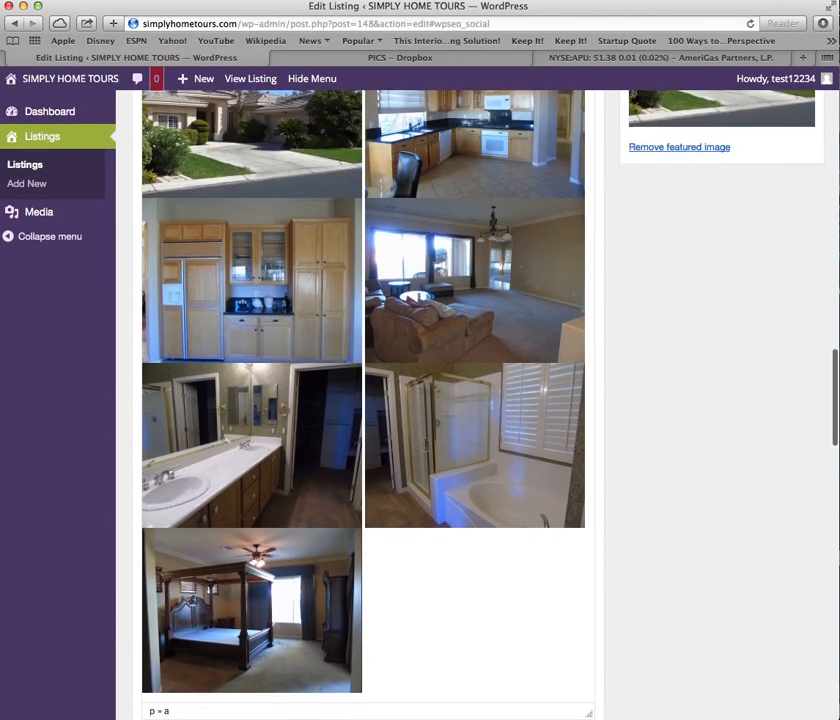
scroll(363, 405, up, 3)
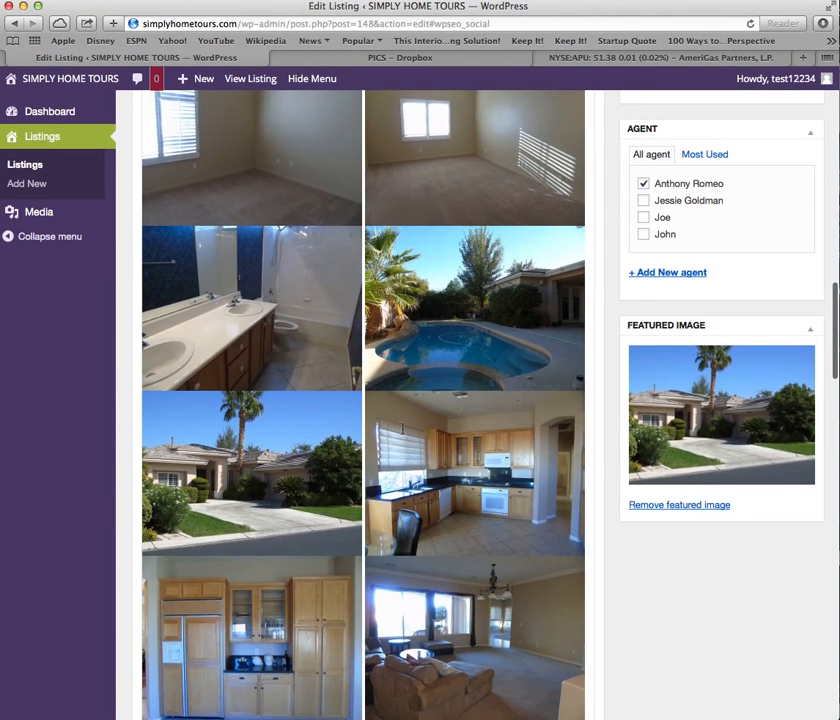
scroll(403, 428, down, 15)
scroll(403, 429, up, 5)
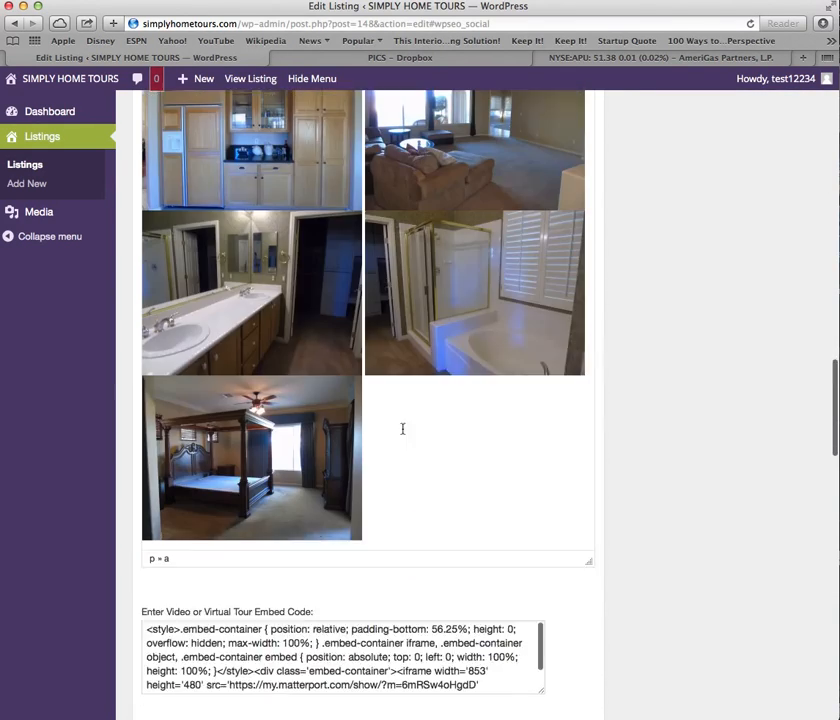
scroll(403, 428, up, 10)
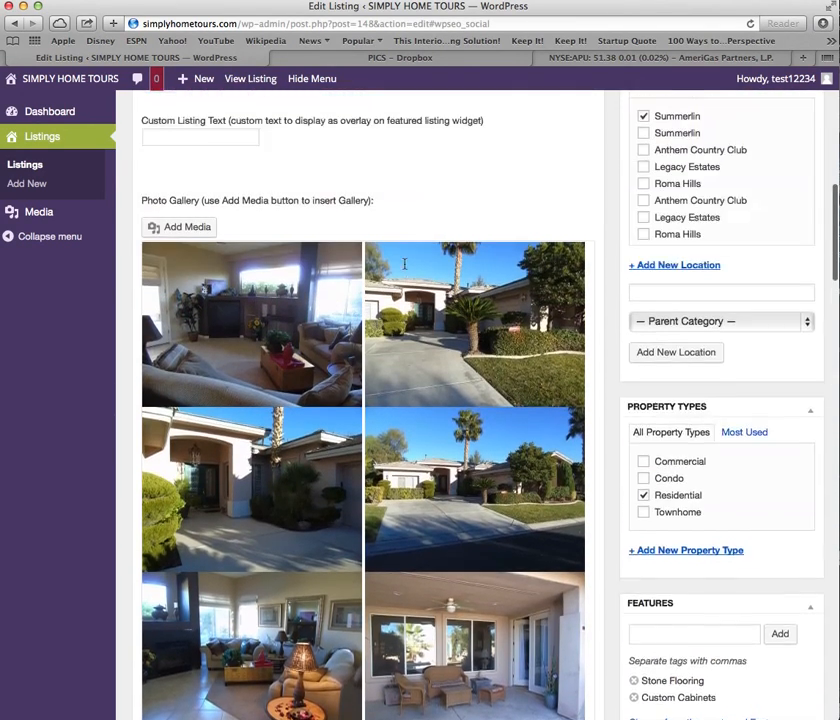
scroll(404, 264, up, 6)
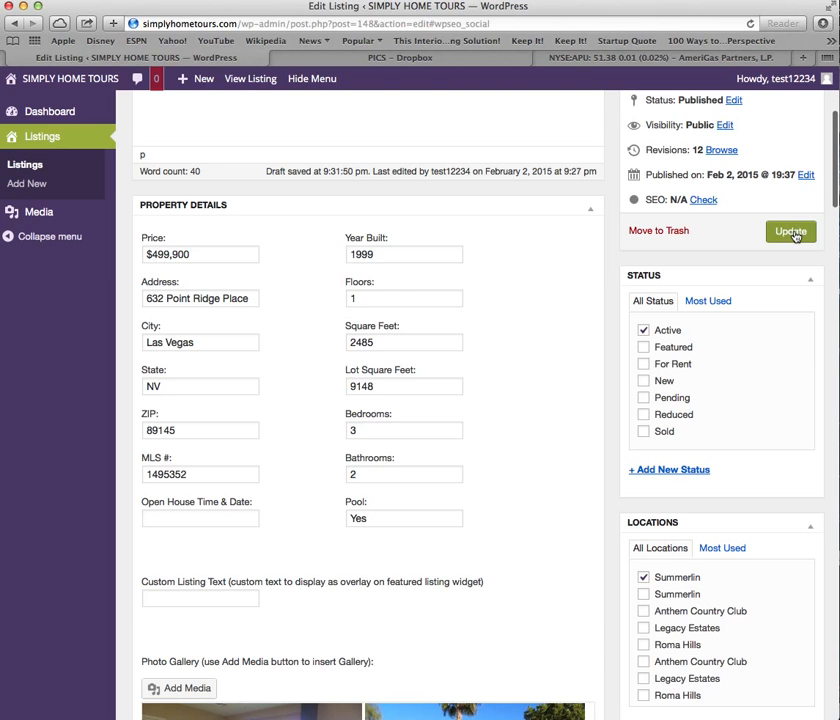
click(793, 233)
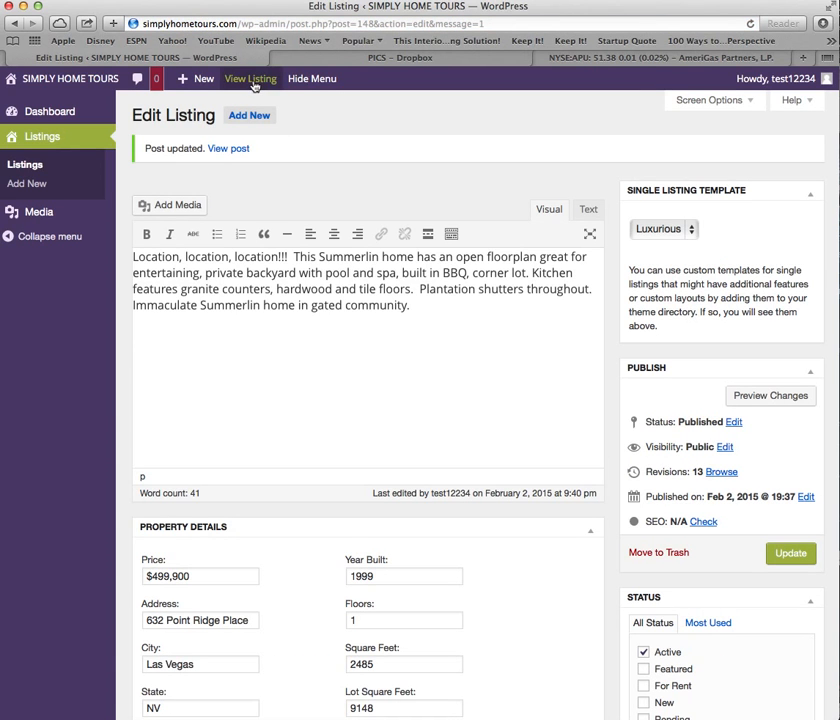
View the live listing and check its property Details table.
click(249, 78)
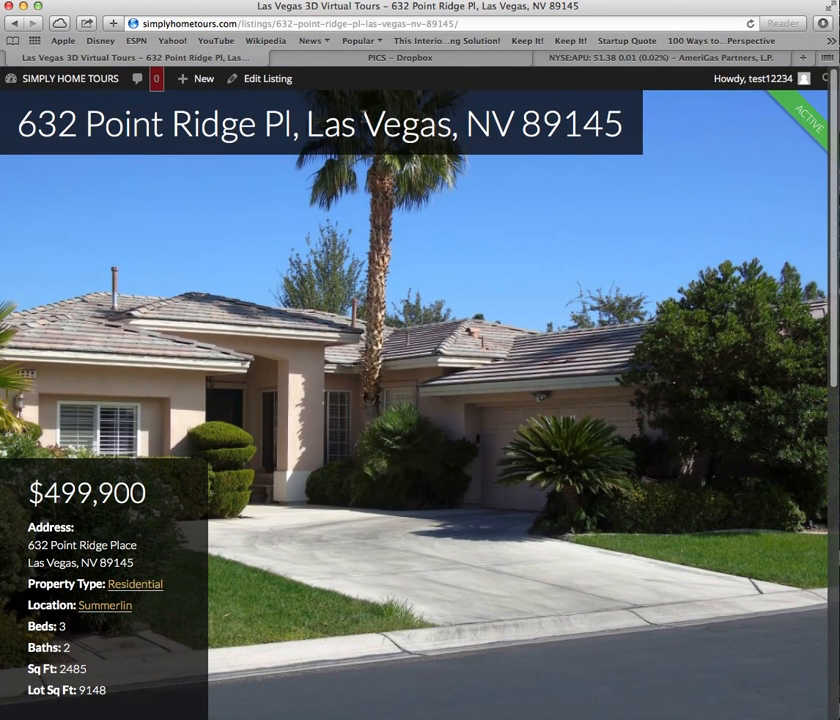
scroll(488, 202, down, 8)
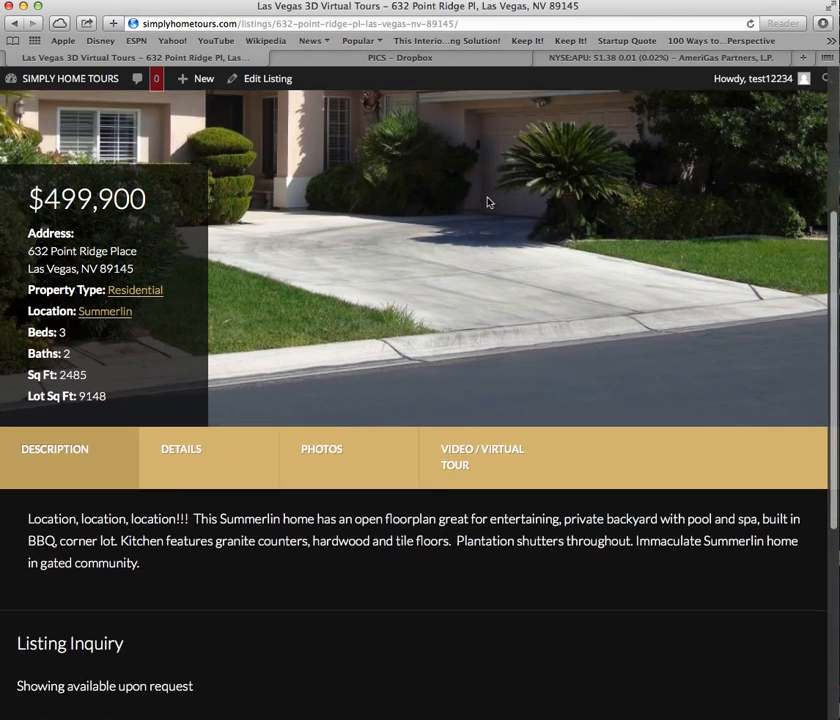
scroll(435, 452, down, 6)
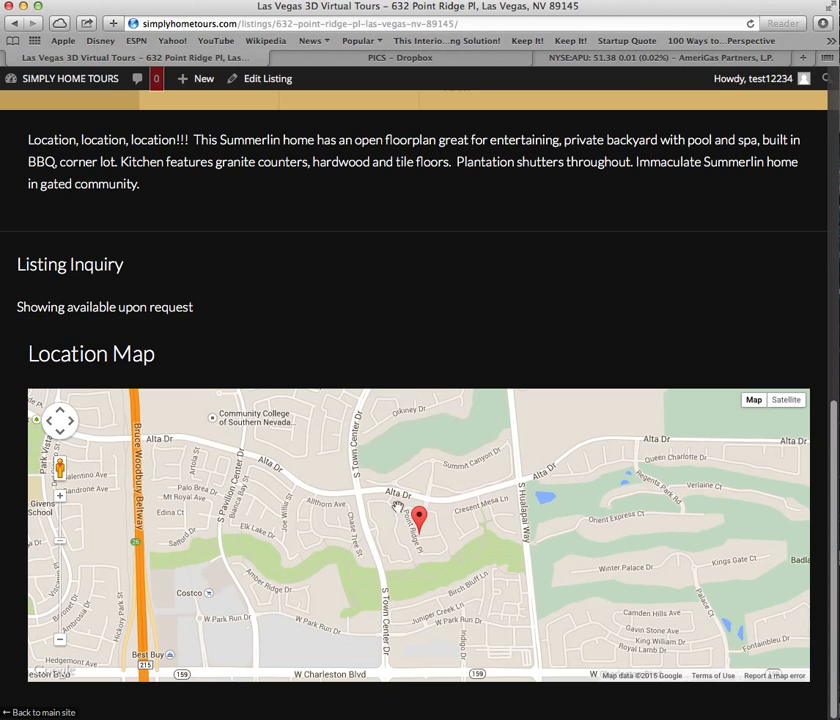
scroll(398, 306, up, 7)
click(186, 429)
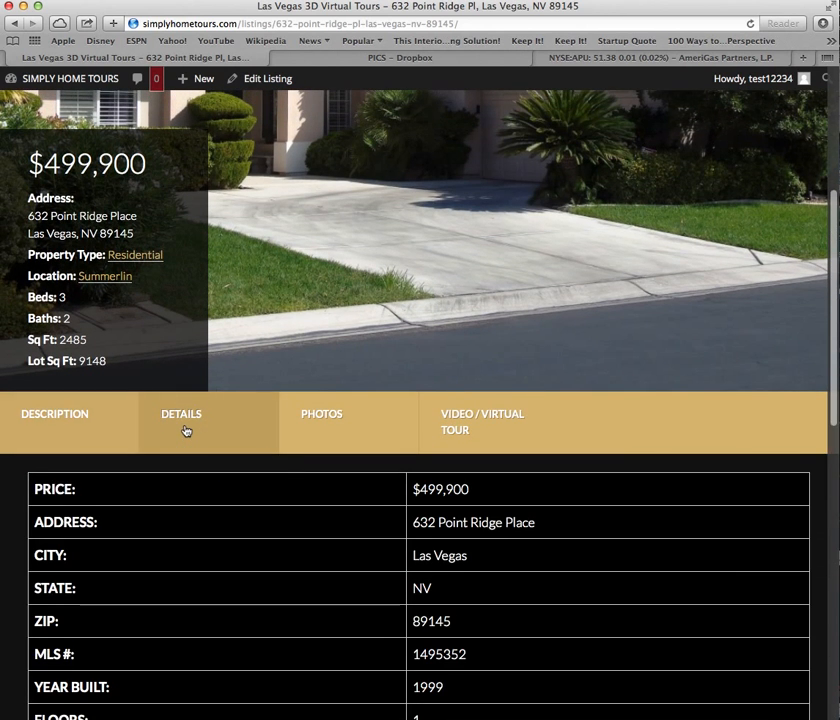
scroll(283, 526, down, 4)
scroll(476, 349, down, 7)
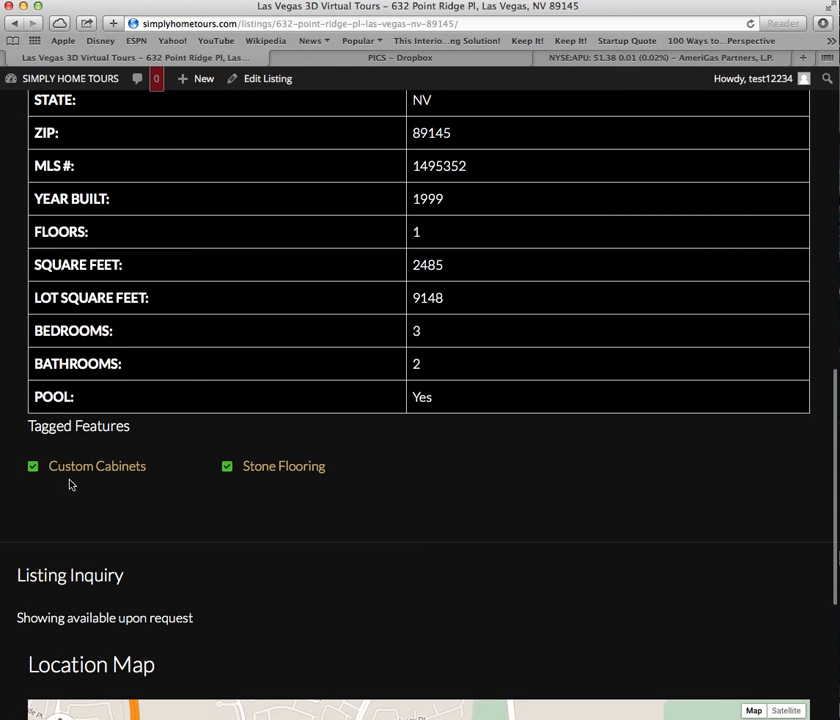
scroll(294, 448, up, 10)
Browse the listing's photo grid and view the front-of-house photo full size.
click(347, 381)
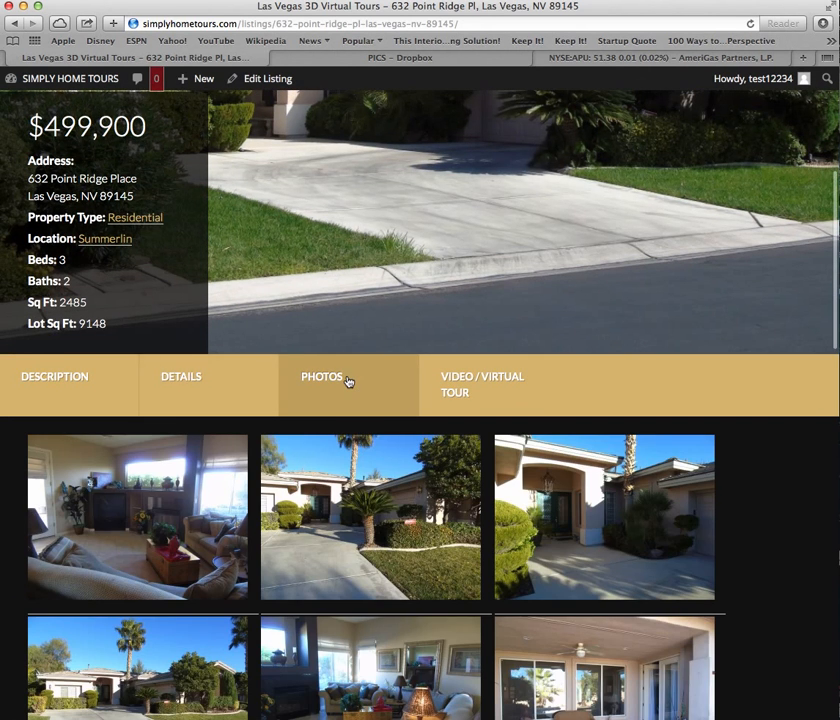
scroll(347, 381, down, 17)
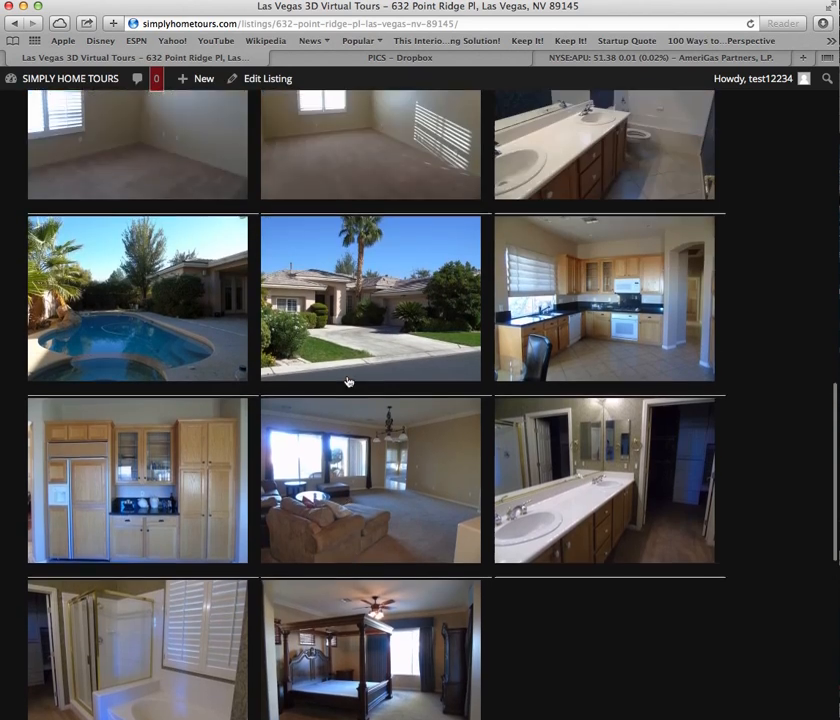
scroll(347, 381, up, 20)
scroll(347, 381, down, 3)
click(348, 381)
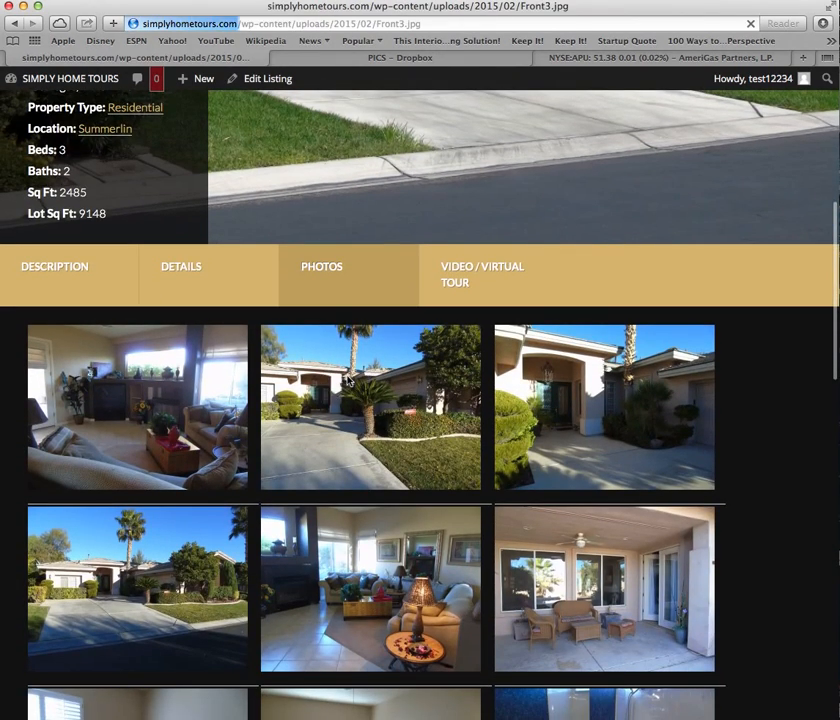
click(15, 27)
Check the listing's Video/Virtual Tour section with the 3D tour and map.
scroll(456, 555, up, 6)
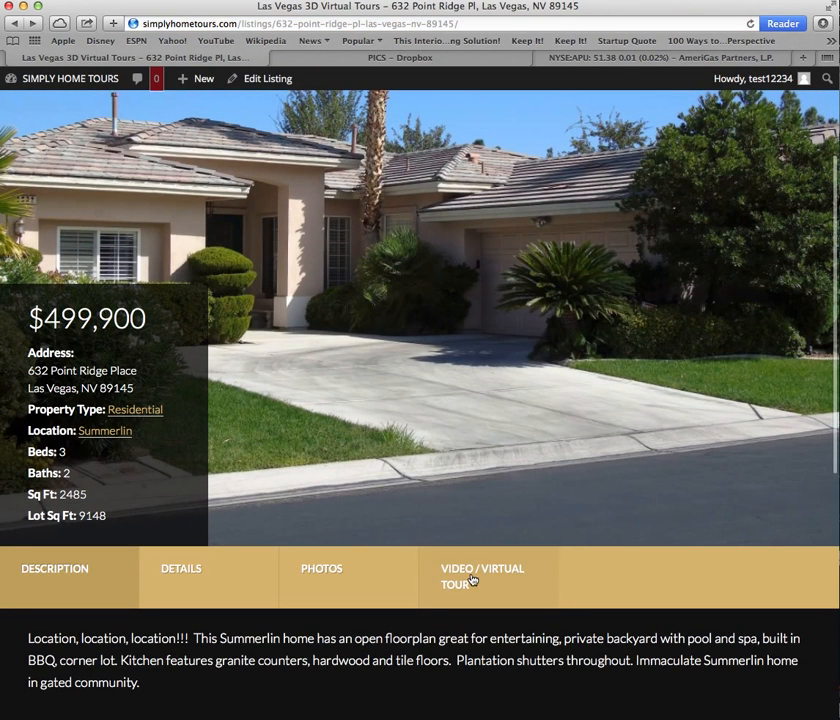
click(473, 582)
scroll(506, 448, down, 10)
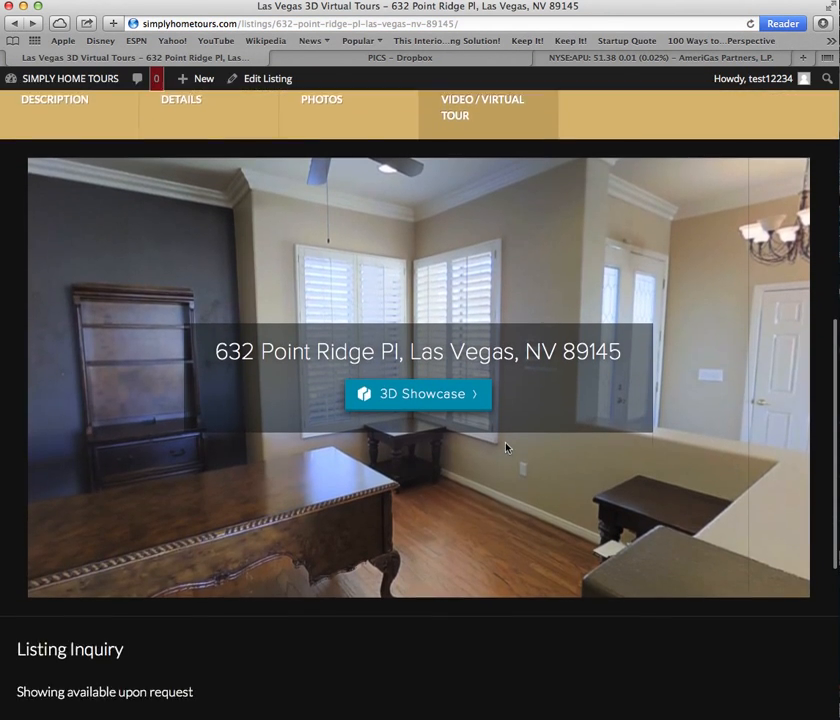
scroll(400, 305, down, 5)
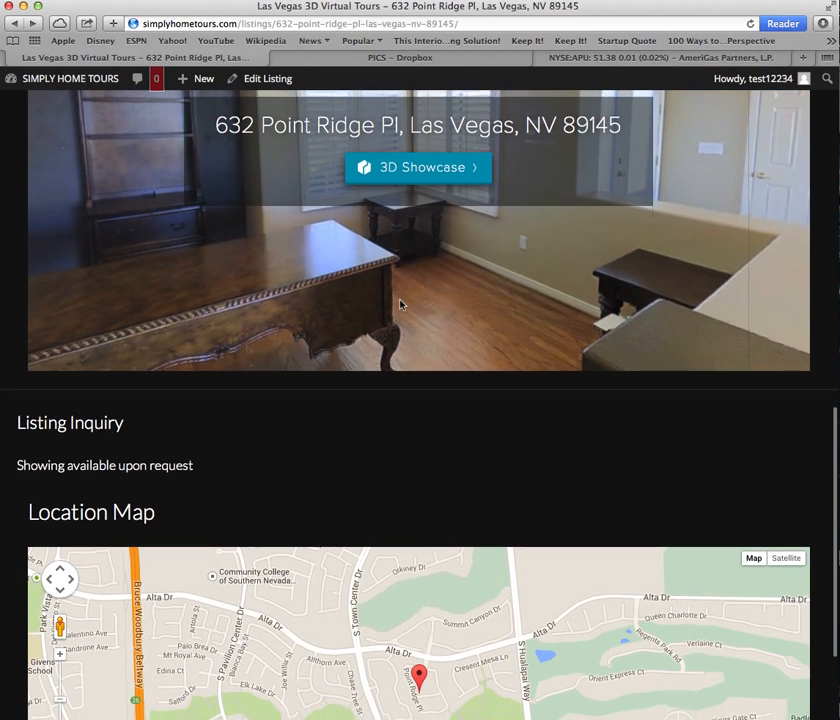
scroll(400, 305, up, 2)
scroll(400, 305, up, 15)
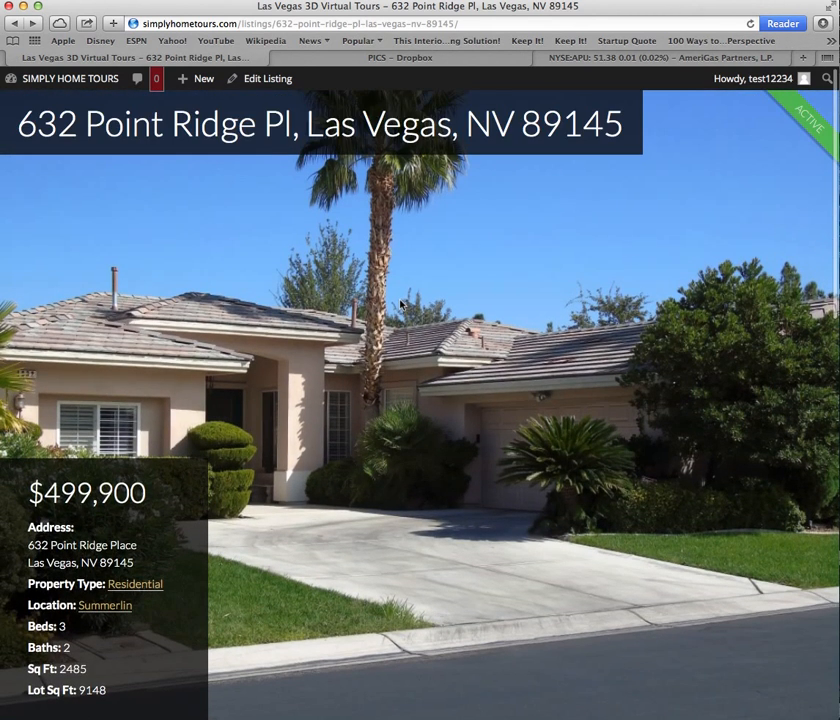
Copy the listing's web address and start a new address in the Dropbox tab.
click(480, 19)
key(super+c)
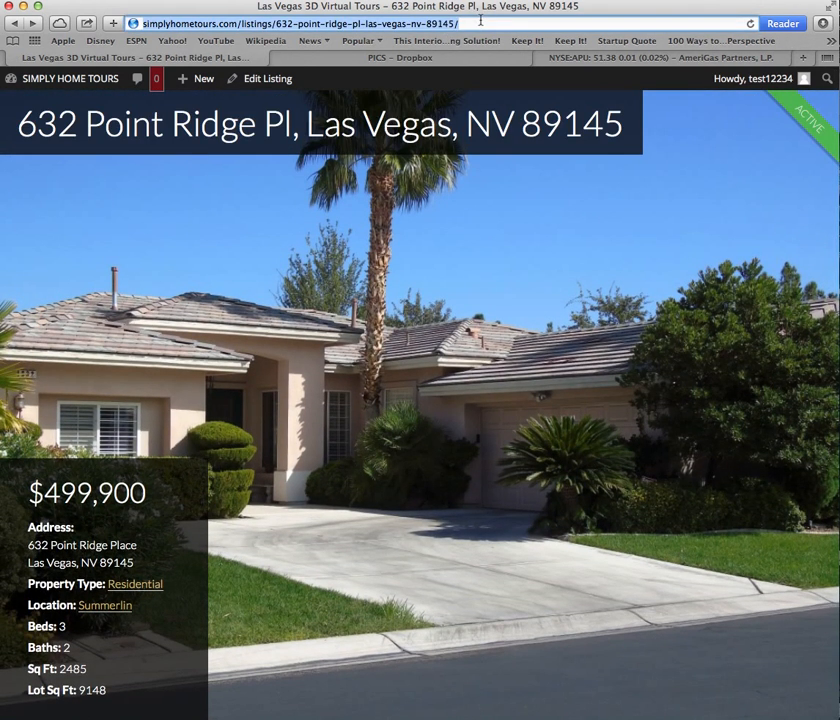
click(443, 57)
click(185, 23)
Load facebook.com and paste the listing URL into a new status update.
text(fa)
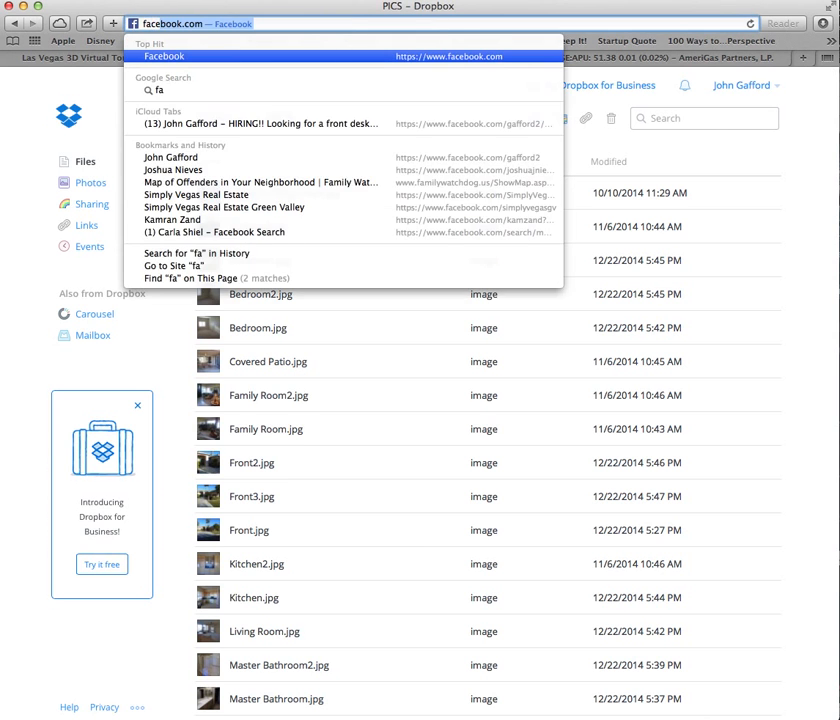
text(cebook.co)
key(Return)
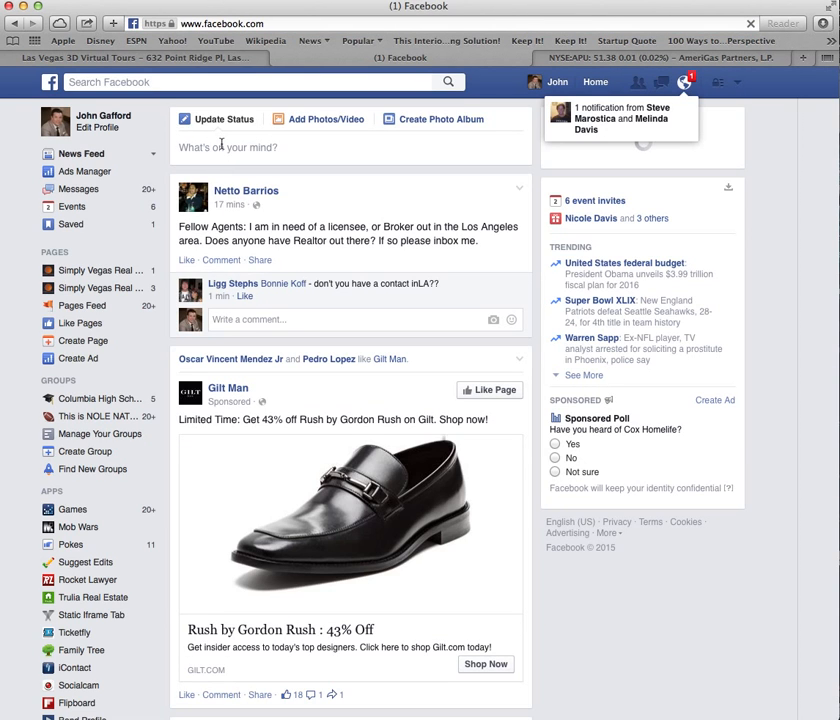
click(221, 145)
key(super+v)
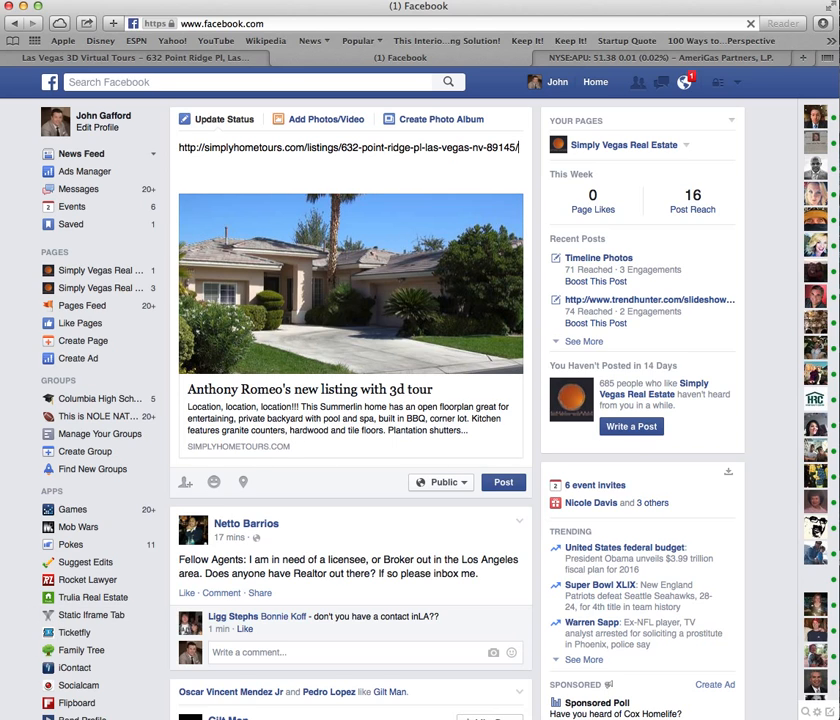
right_click(2, 718)
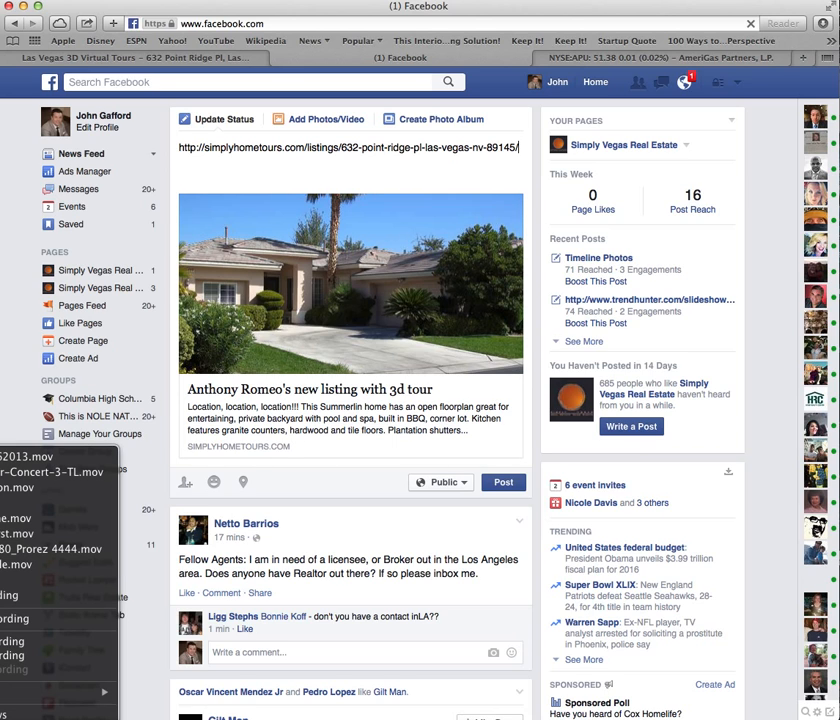
Stop the QuickTime recording, target the Desktop, and rename it 'Insrudtions for virtual tours'.
click(12, 619)
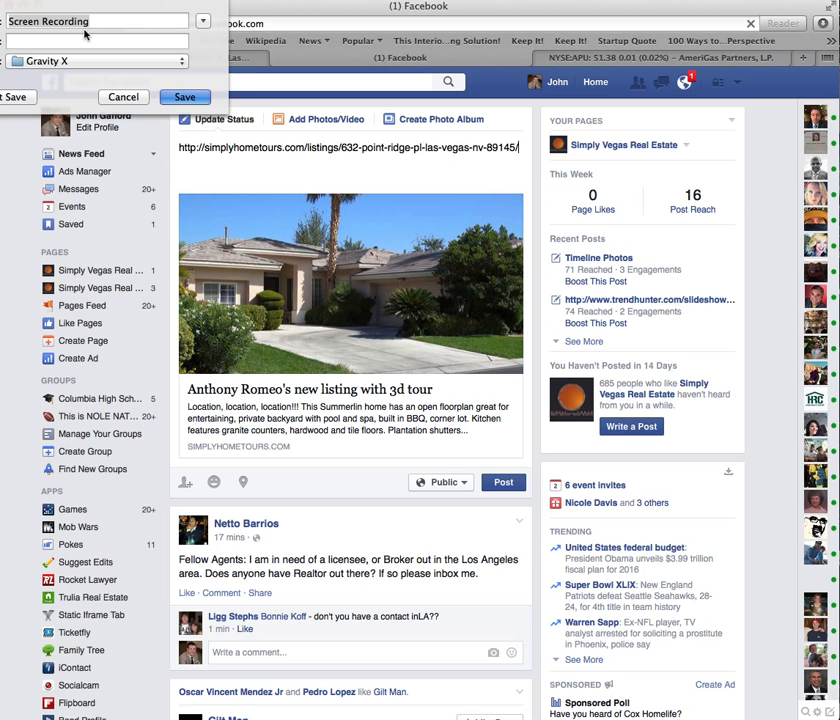
click(185, 61)
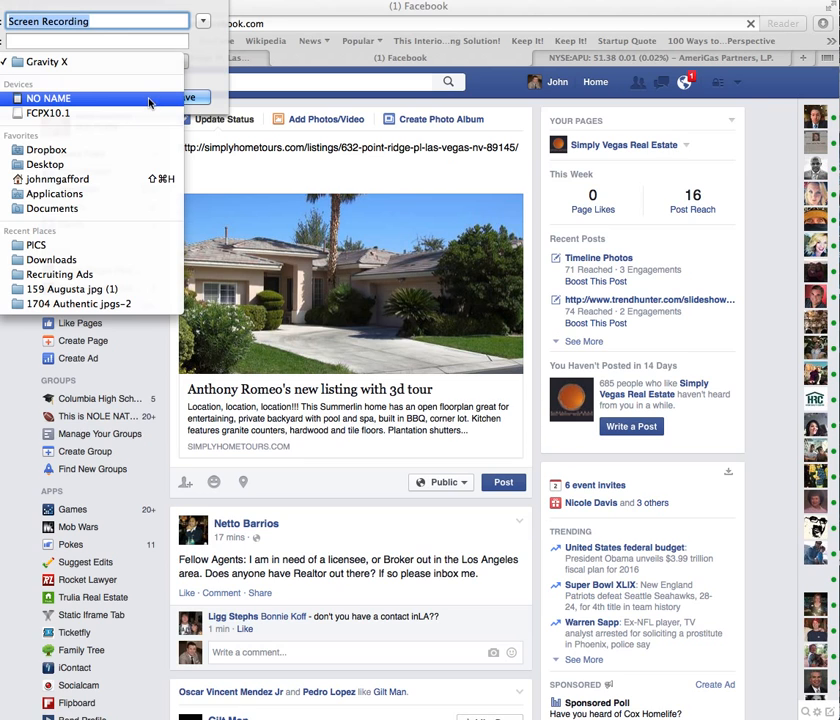
click(116, 163)
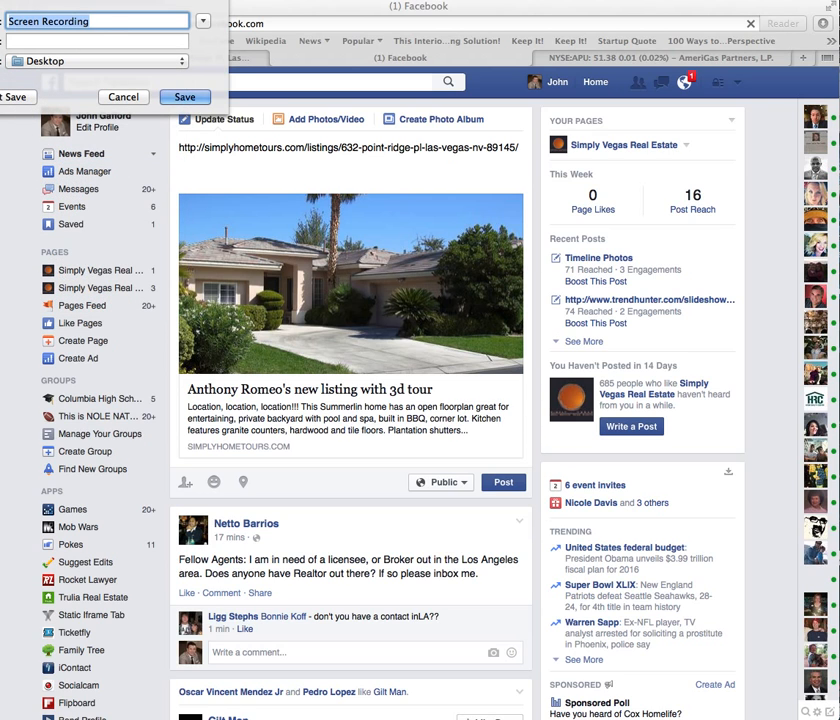
click(107, 19)
key(super+a)
key(BackSpace)
text(Ins)
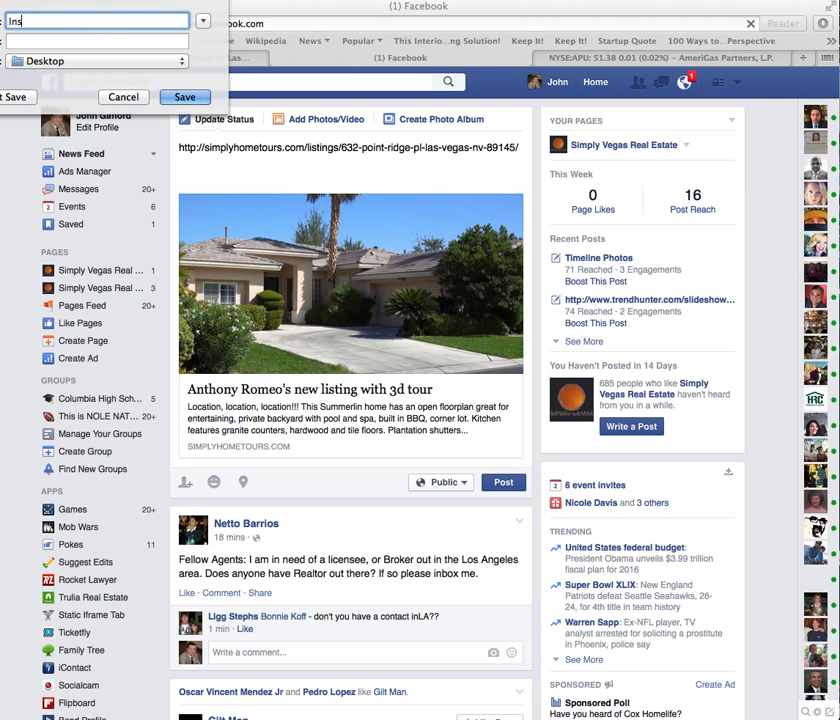
text(rudtions for virtual tour)
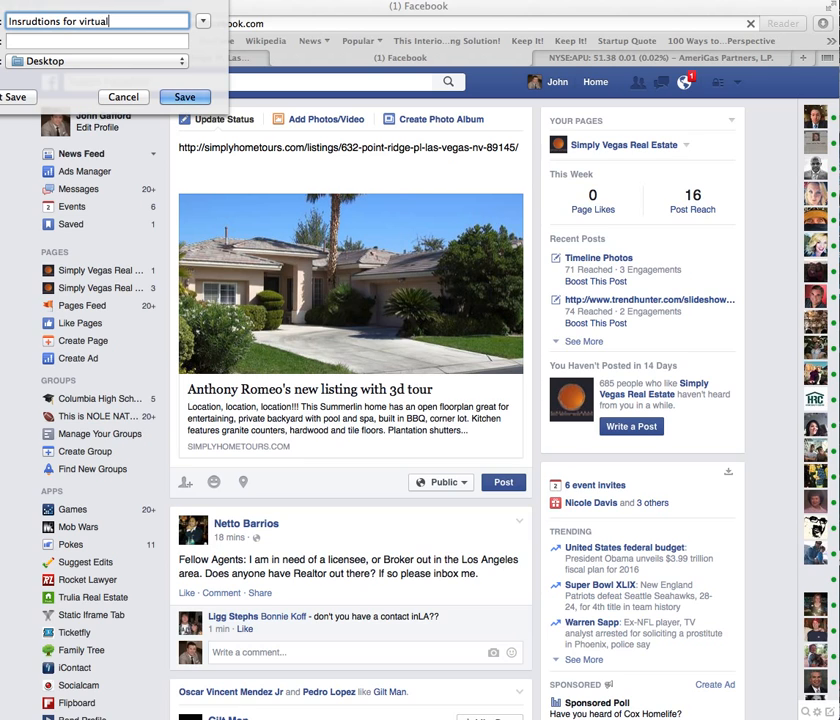